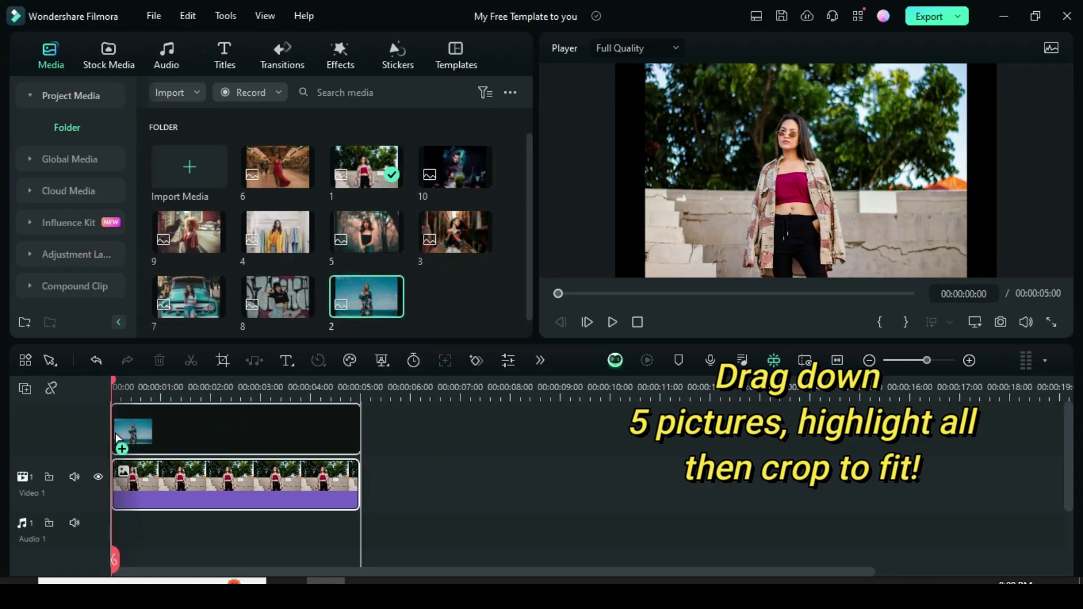
# Stack photos 2, 3, 4 and 5 on new video tracks above the first photo.
pyautogui.moveTo(431, 234); pyautogui.dragTo(126, 441)
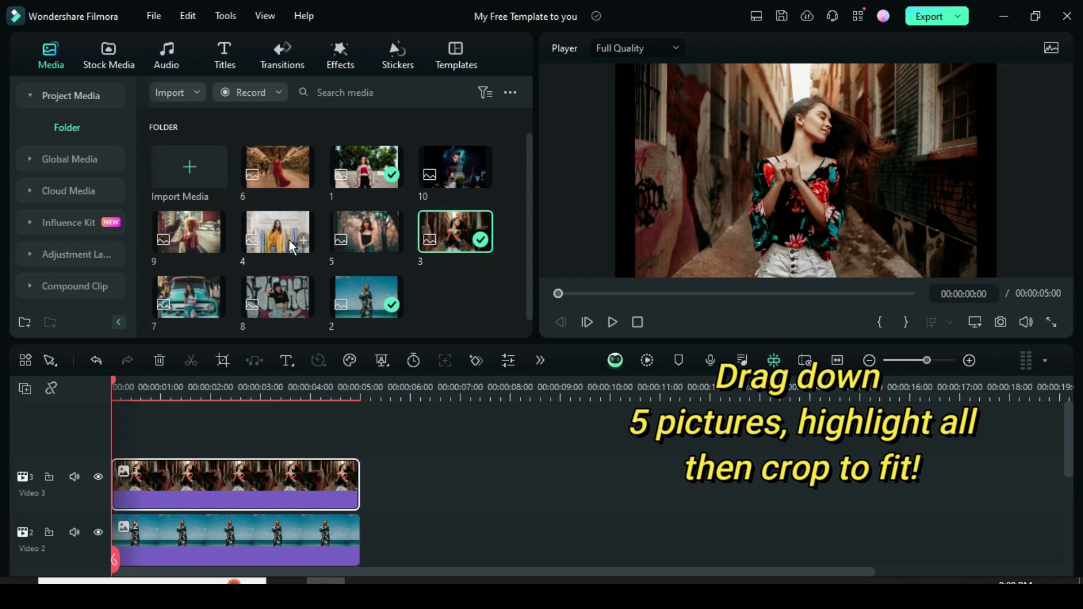
pyautogui.moveTo(299, 244); pyautogui.dragTo(125, 440)
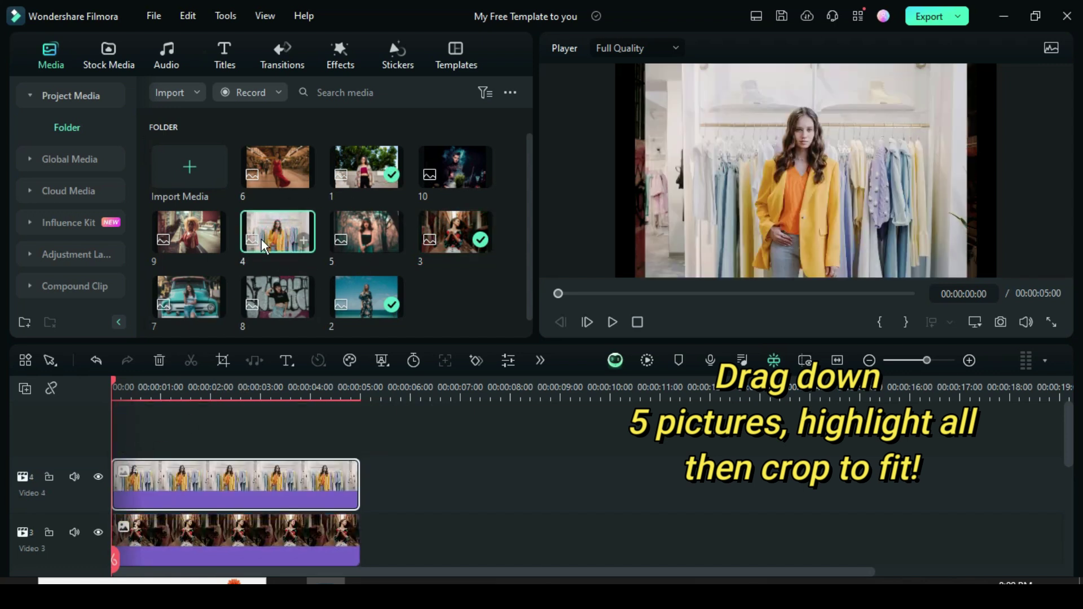
pyautogui.moveTo(366, 235); pyautogui.dragTo(148, 440)
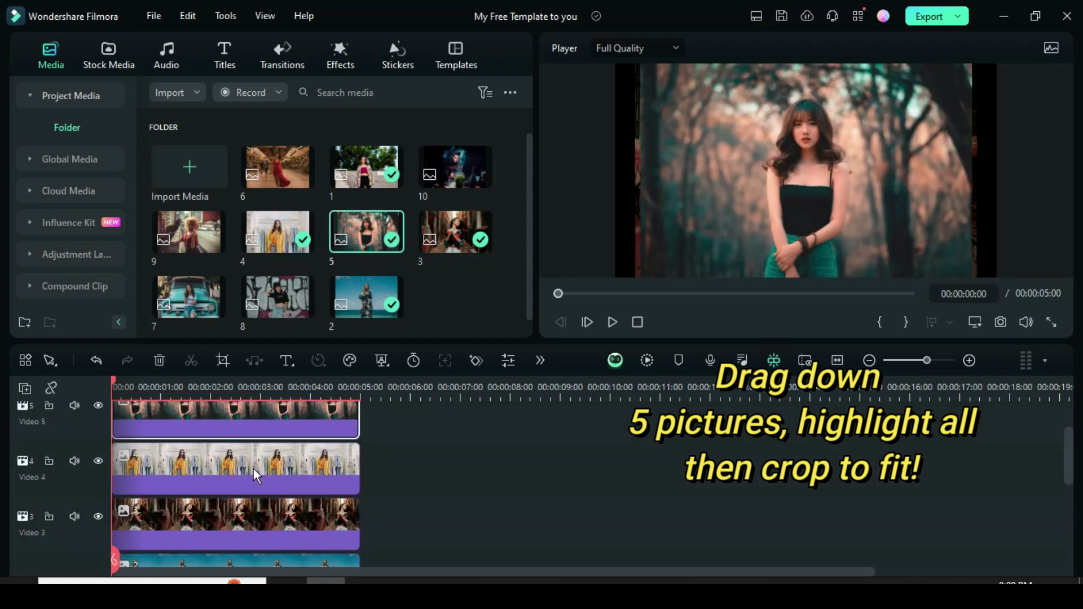
# Apply Crop to Fit to all five photo clips, then select the Video 5 clip.
pyautogui.scroll(-3, 394, 520)
pyautogui.moveTo(394, 520); pyautogui.dragTo(176, 428)
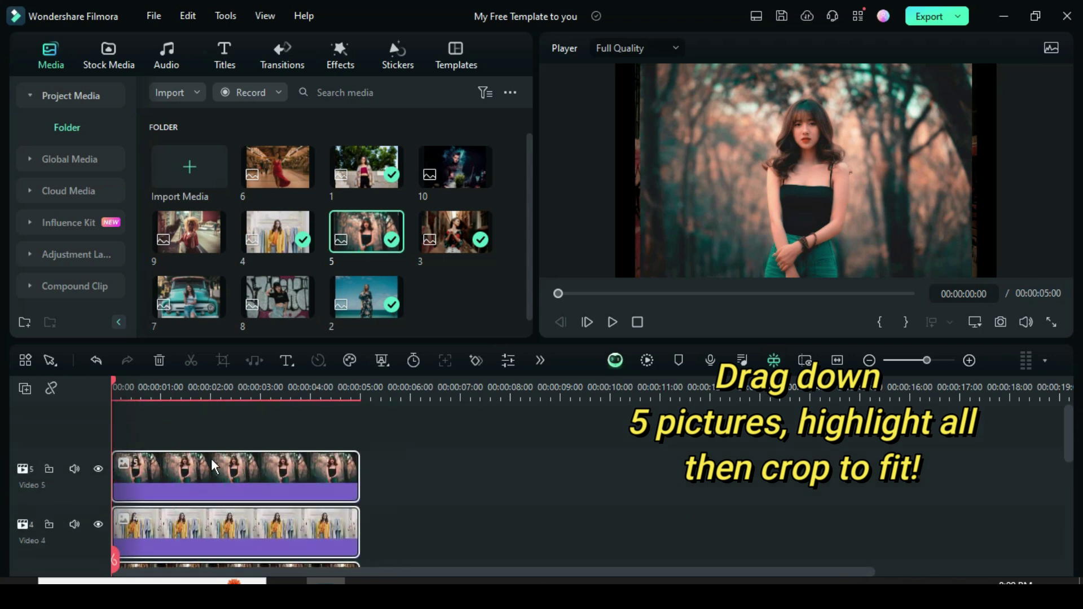
pyautogui.rightClick(211, 458)
pyautogui.click(252, 201)
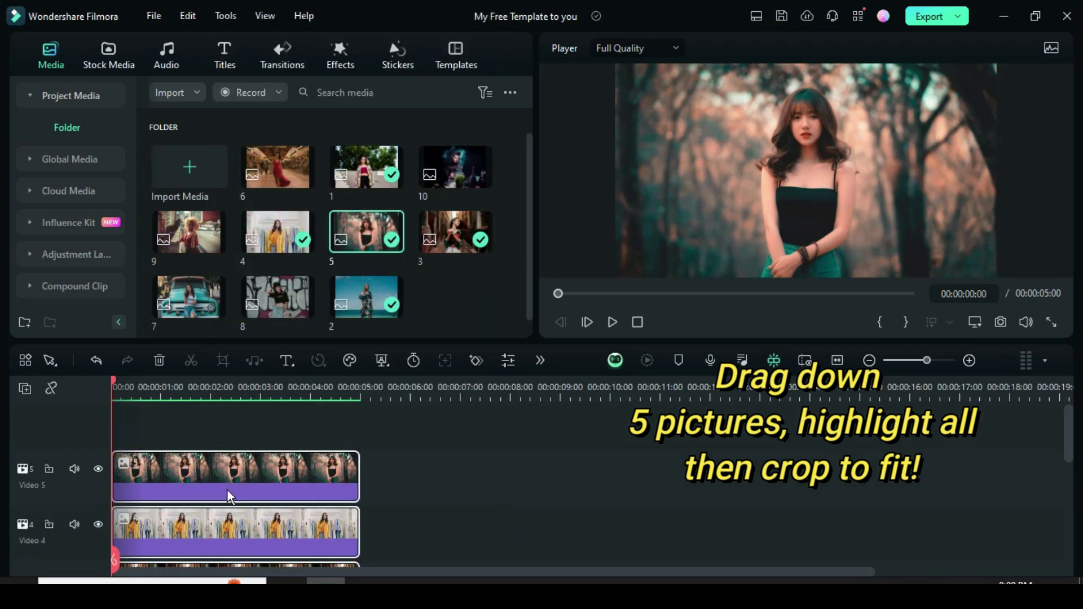
pyautogui.click(209, 462)
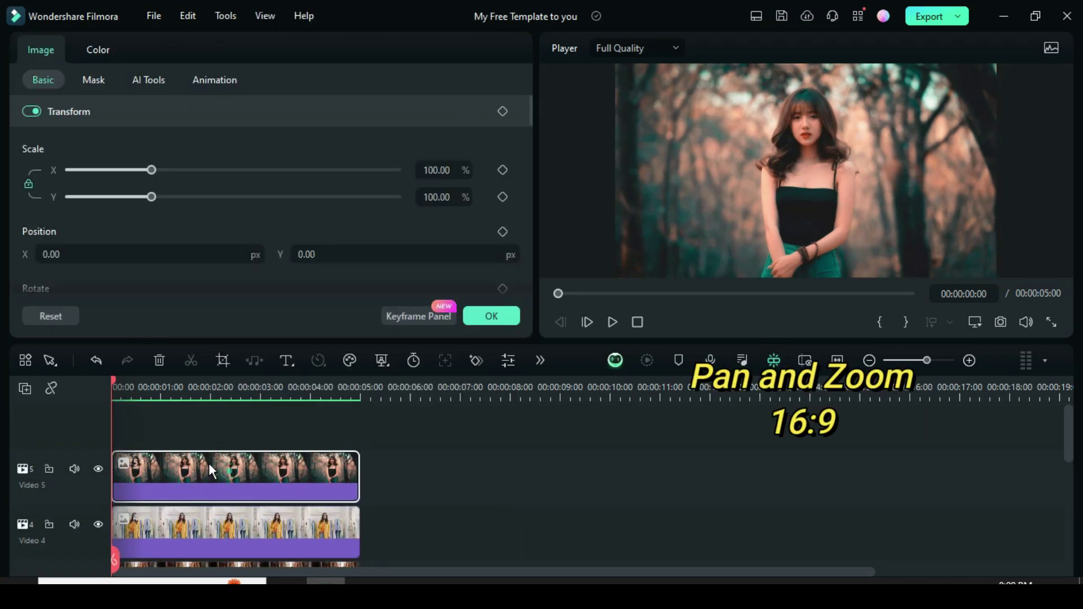
# Give the Video 5 photo a 16:9 Pan & Zoom whose end frame is slightly enlarged.
pyautogui.click(223, 358)
pyautogui.click(181, 504)
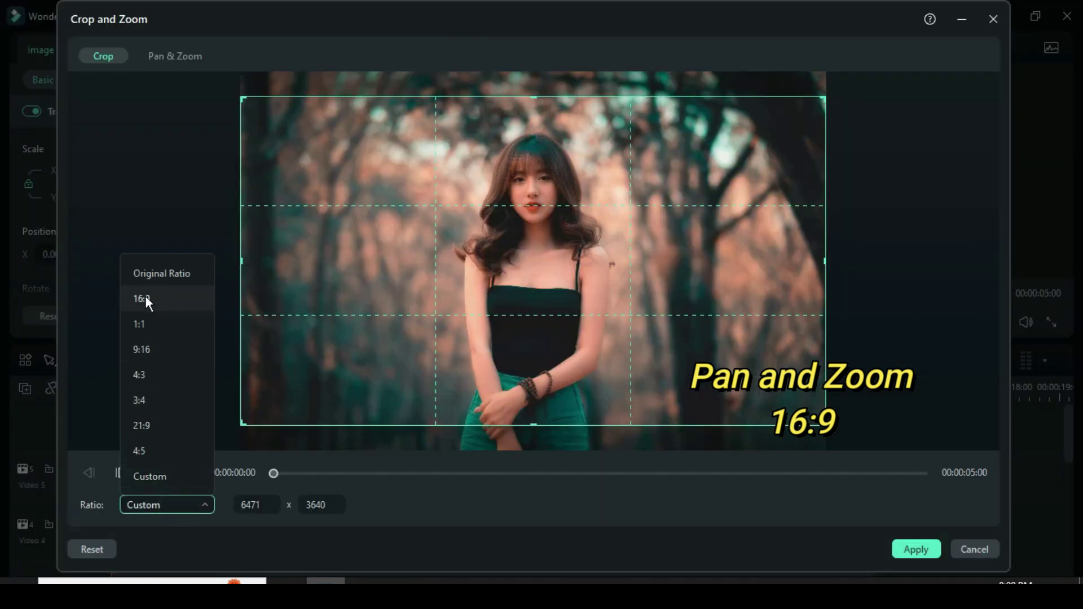
pyautogui.click(145, 298)
pyautogui.click(174, 56)
pyautogui.click(422, 264)
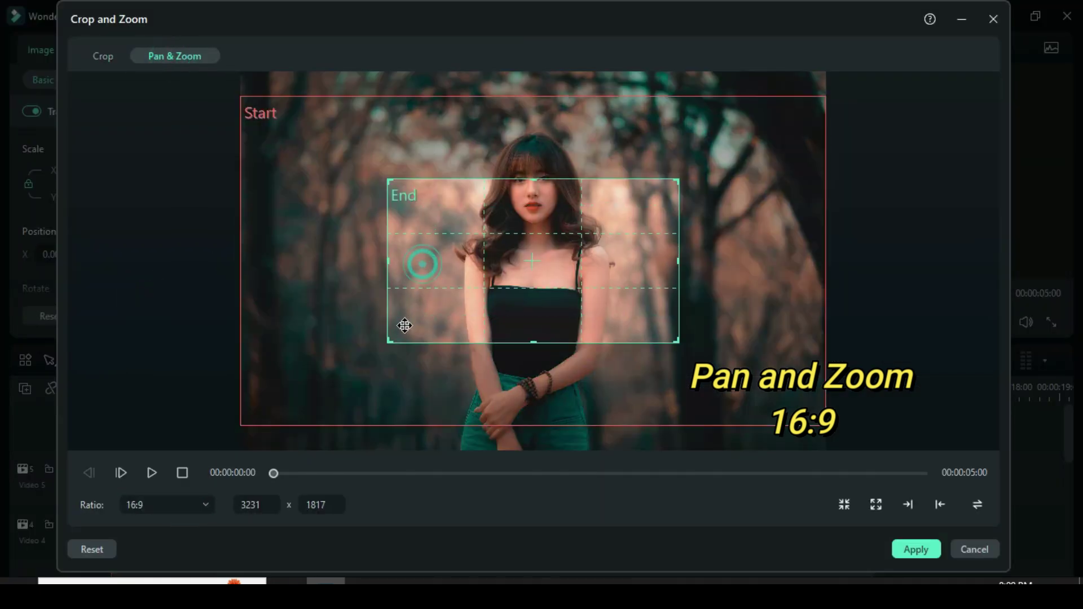
pyautogui.moveTo(389, 340); pyautogui.dragTo(321, 381)
pyautogui.moveTo(679, 179); pyautogui.dragTo(741, 144)
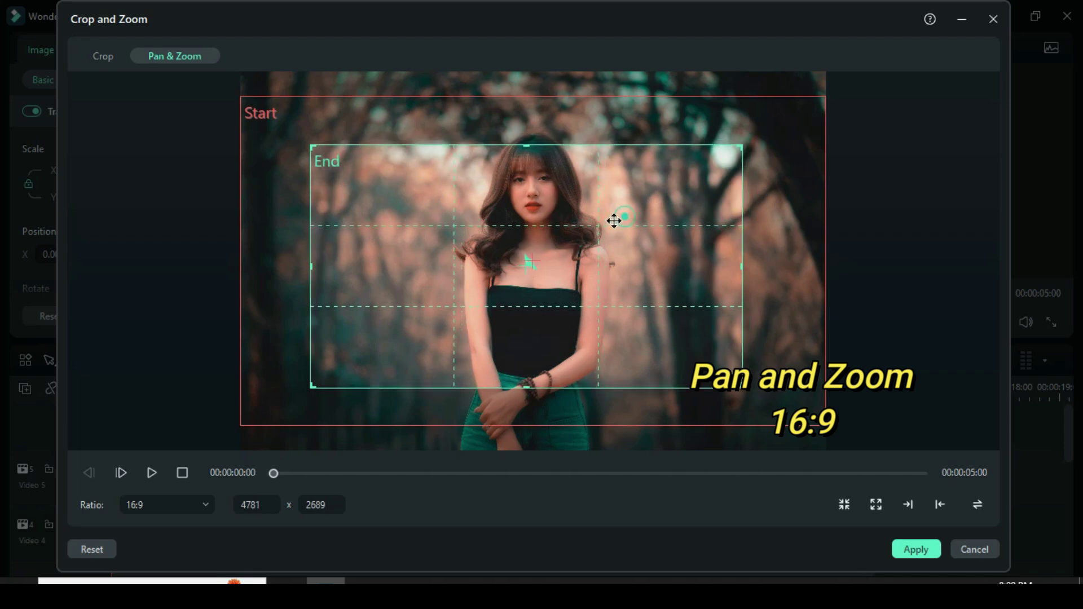
pyautogui.moveTo(614, 220); pyautogui.dragTo(623, 209)
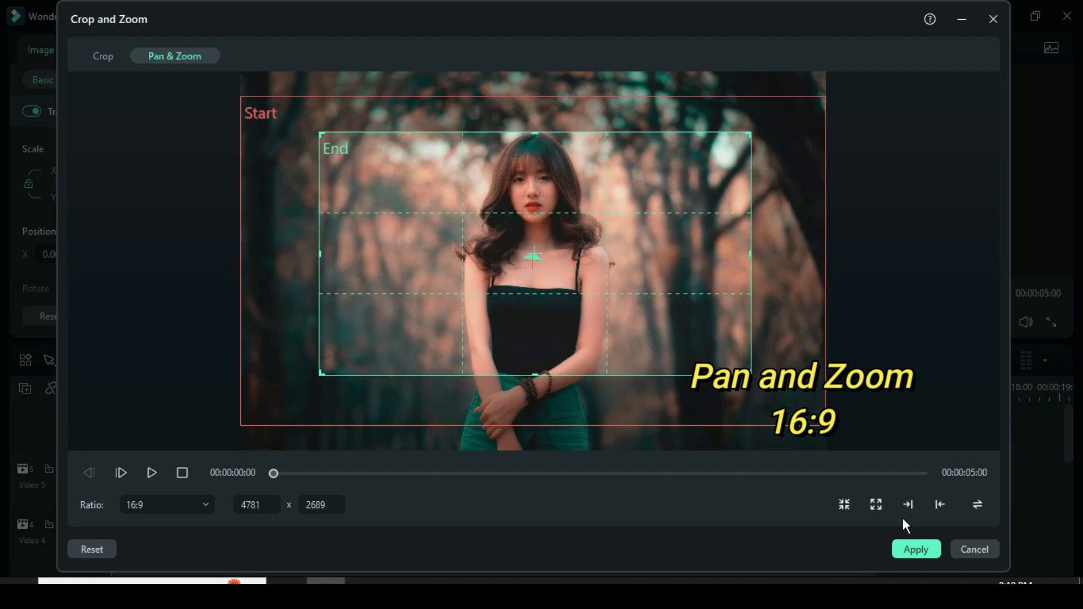
pyautogui.click(908, 547)
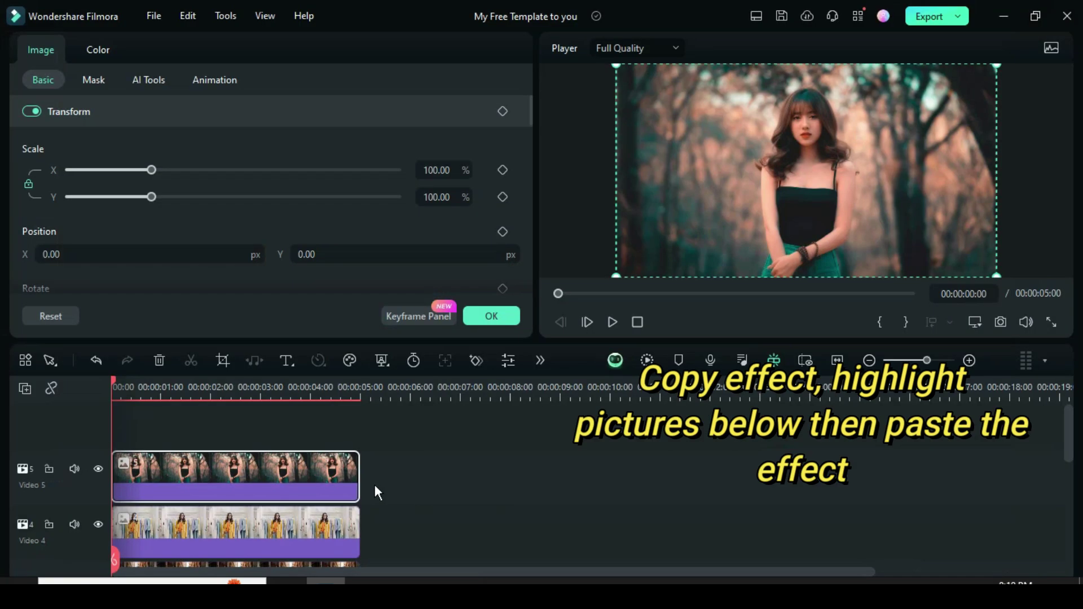
# Copy the Video 5 clip's effect and paste it onto the lower photo clips.
pyautogui.rightClick(303, 460)
pyautogui.moveTo(334, 306)
pyautogui.click(667, 306)
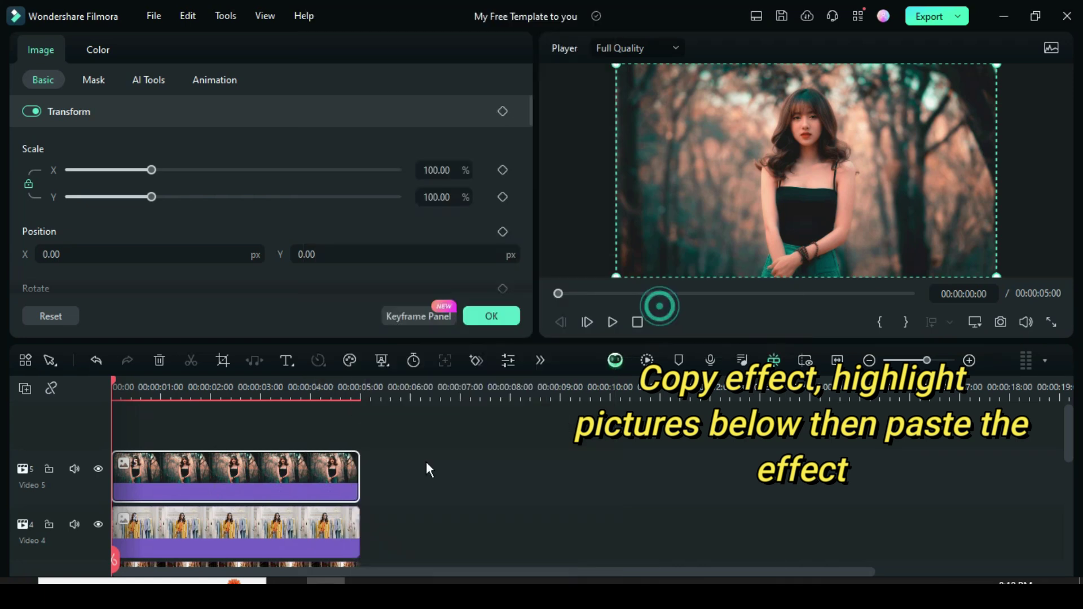
pyautogui.scroll(-2, 425, 461)
pyautogui.moveTo(424, 473); pyautogui.dragTo(282, 533)
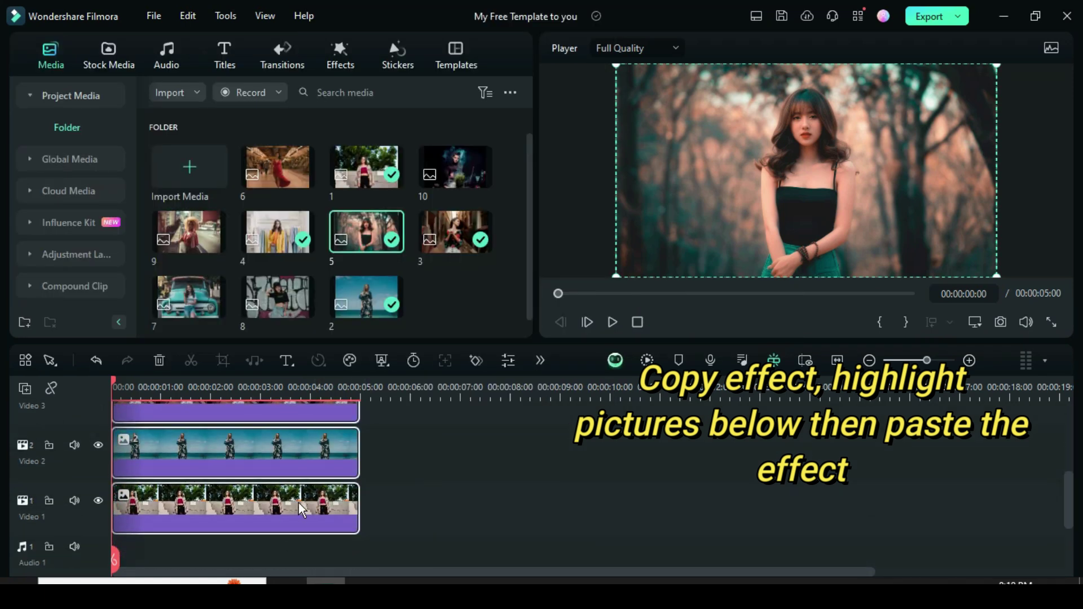
pyautogui.rightClick(299, 502)
pyautogui.moveTo(350, 323)
pyautogui.click(648, 322)
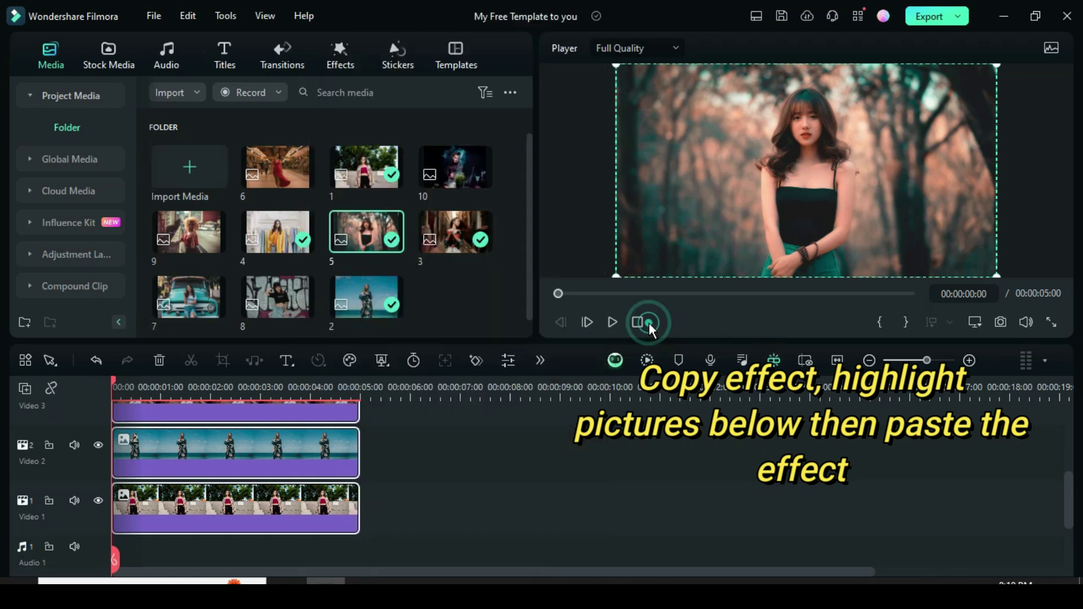
pyautogui.scroll(3, 238, 475)
pyautogui.click(239, 475)
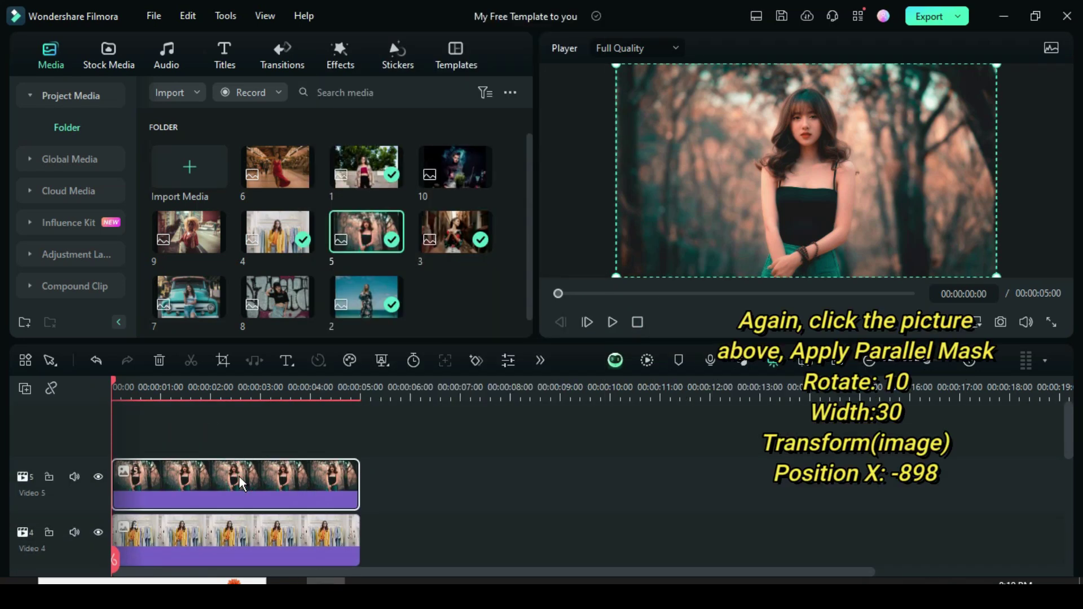
# Add a Parallel Lines mask rotated 10° to the Video 5 photo.
pyautogui.doubleClick(233, 472)
pyautogui.click(94, 84)
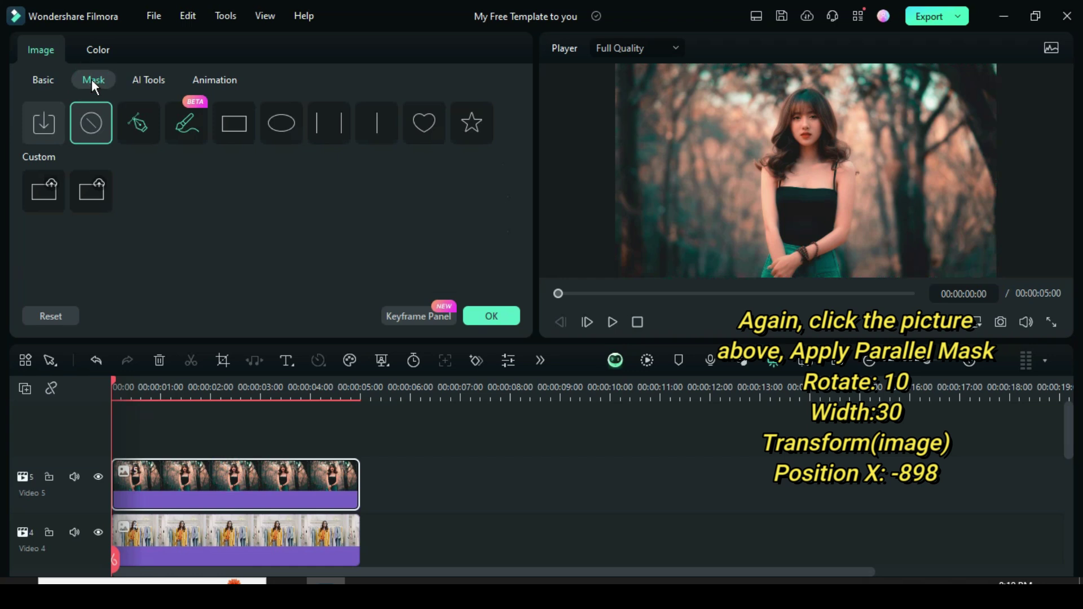
pyautogui.click(327, 122)
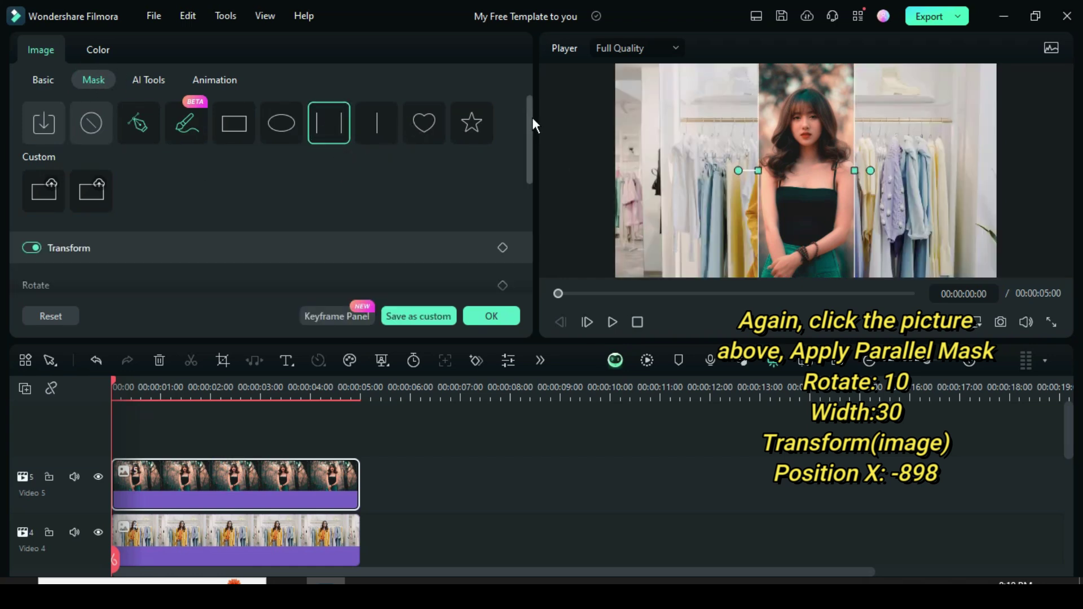
pyautogui.moveTo(534, 113); pyautogui.dragTo(520, 181)
pyautogui.doubleClick(75, 182)
pyautogui.write('10')
pyautogui.press('Return')
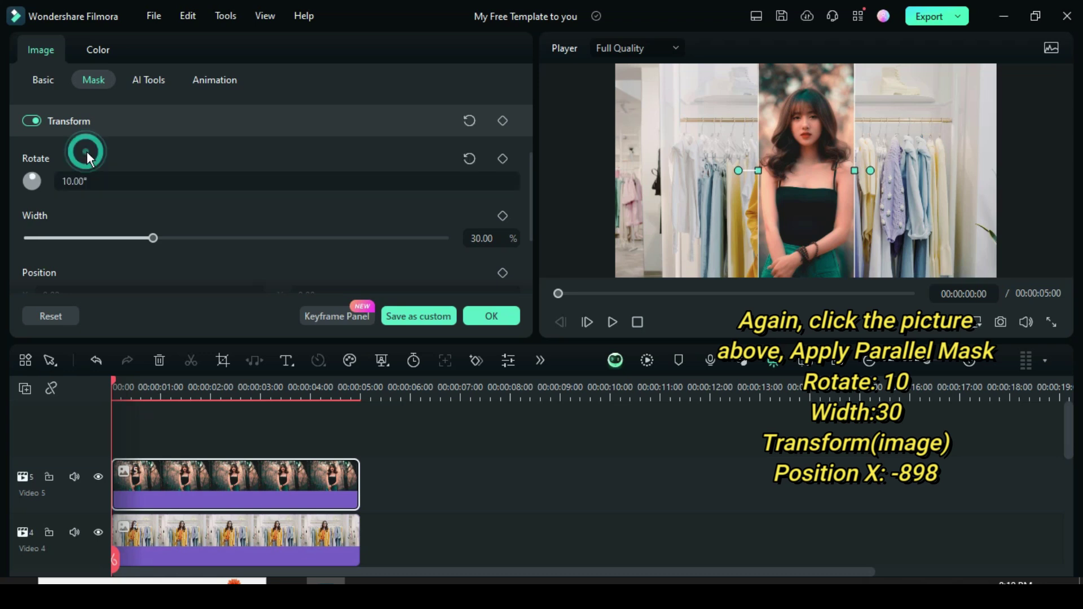
# Set the Video 5 photo's Position X to -898.
pyautogui.click(29, 82)
pyautogui.doubleClick(50, 254)
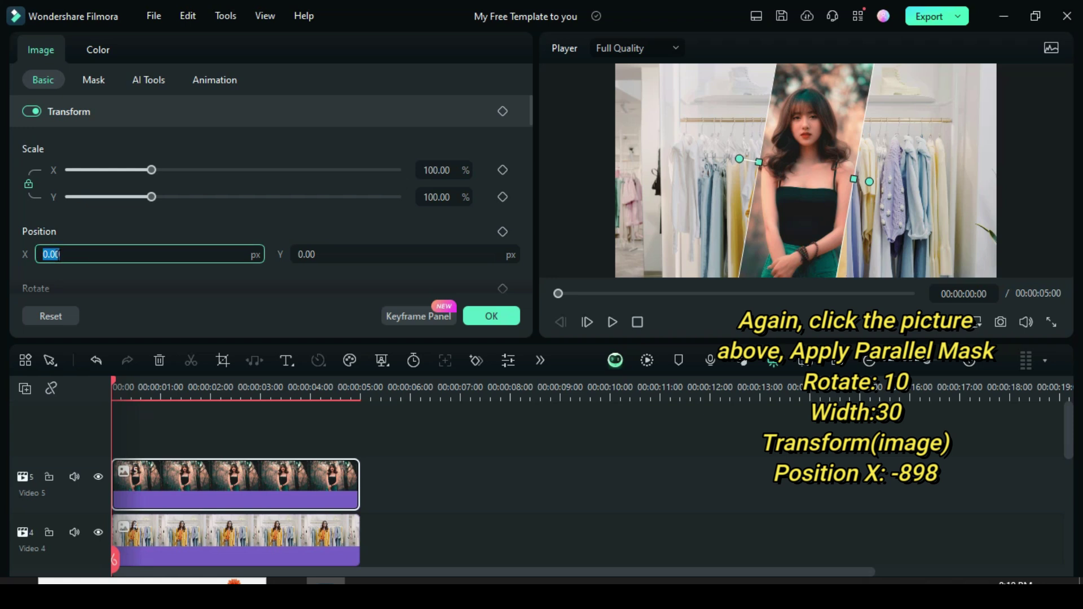
pyautogui.press('Return')
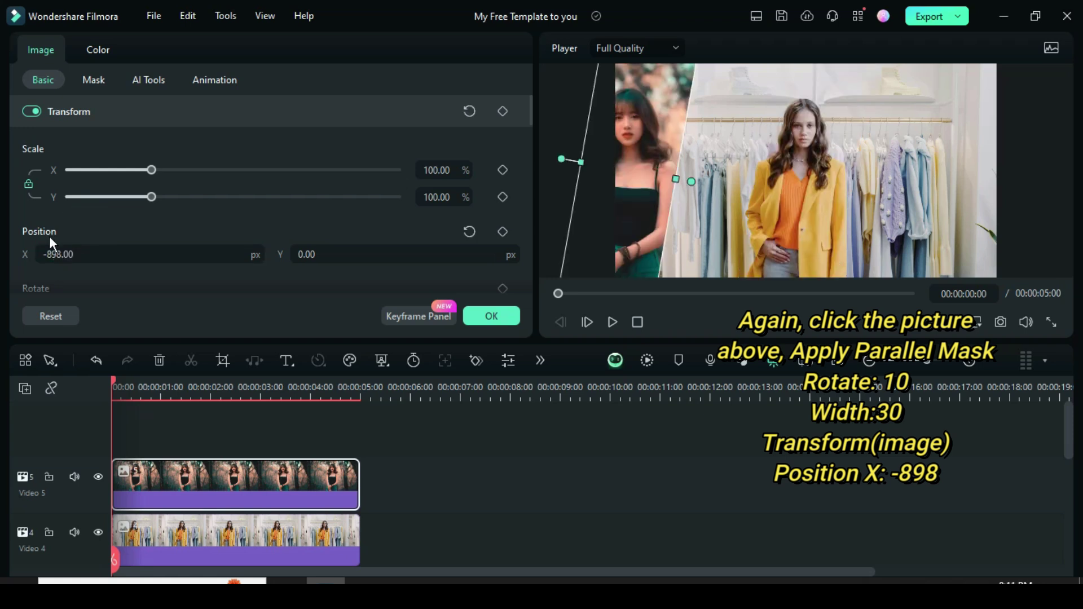
pyautogui.scroll(-2, 226, 491)
pyautogui.click(195, 492)
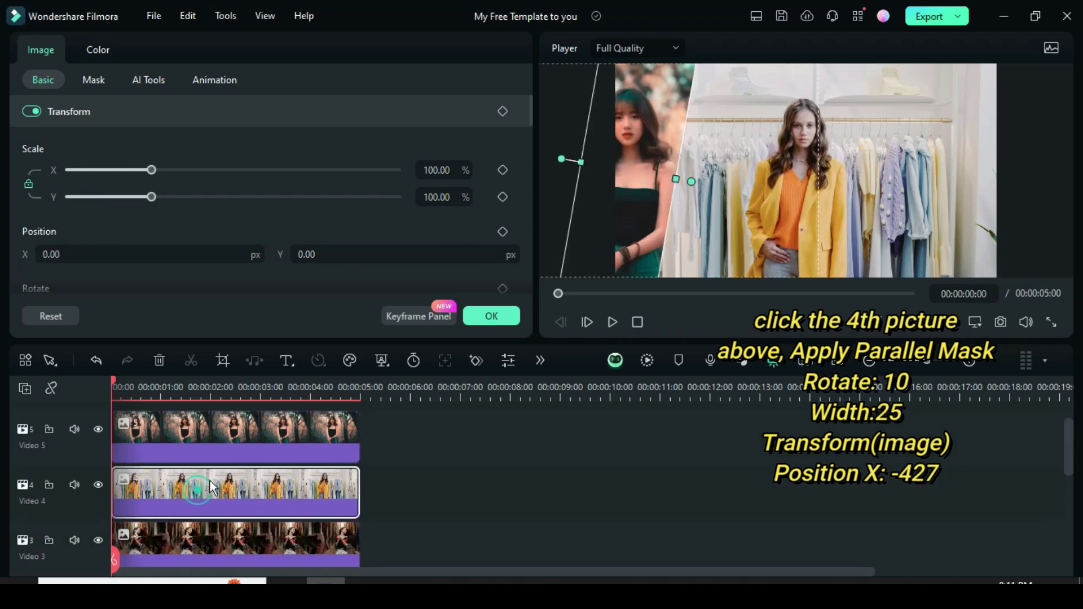
# Add a Parallel Lines mask to the Video 4 photo with Rotate 10° and Width 25%.
pyautogui.click(94, 80)
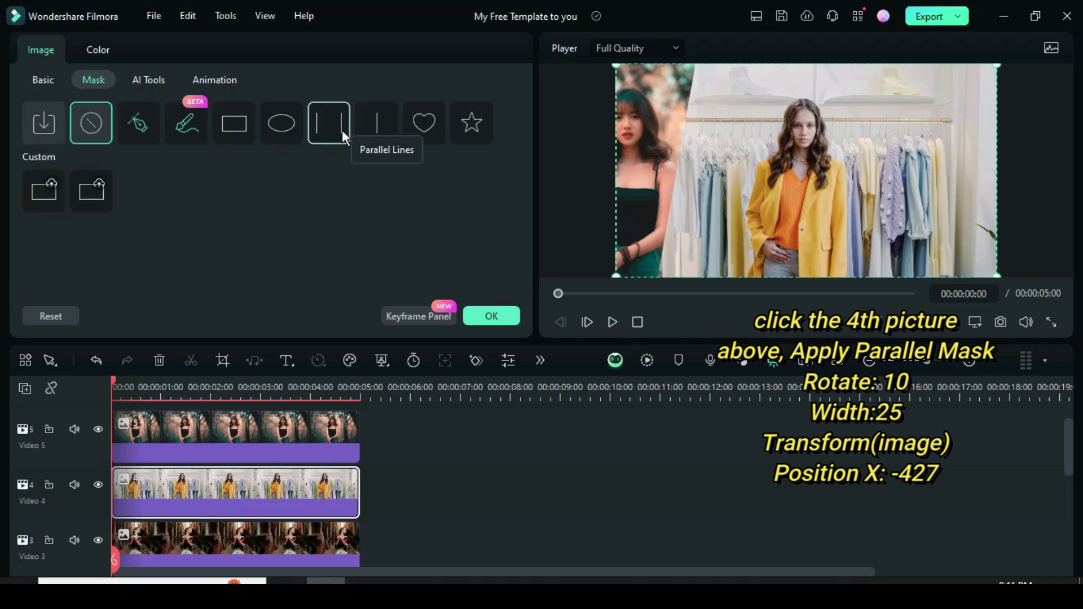
pyautogui.click(320, 125)
pyautogui.scroll(-3, 481, 171)
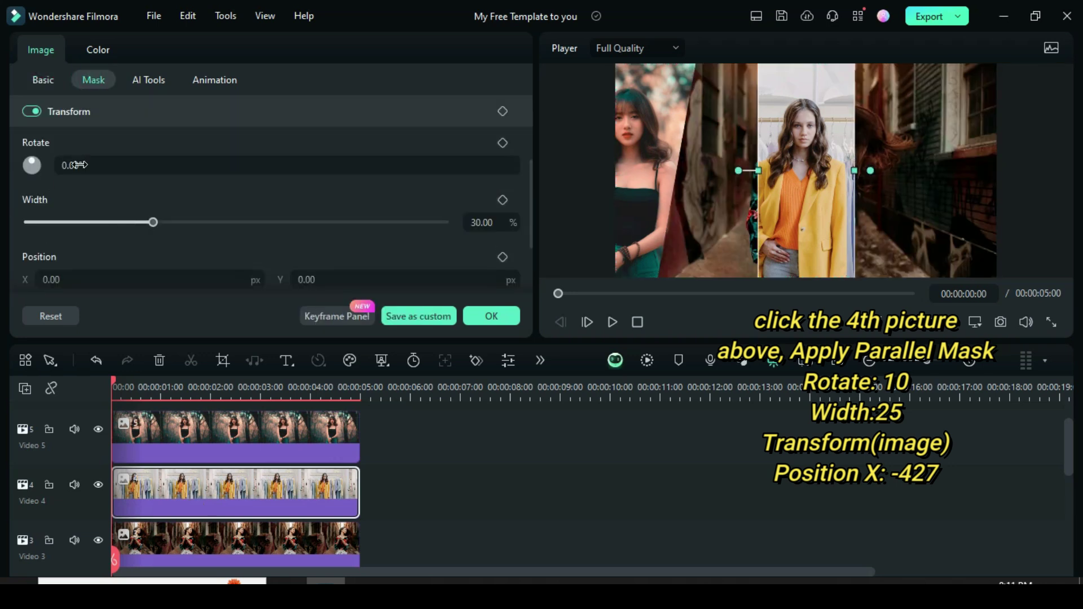
pyautogui.click(81, 164)
pyautogui.write('10')
pyautogui.press('Return')
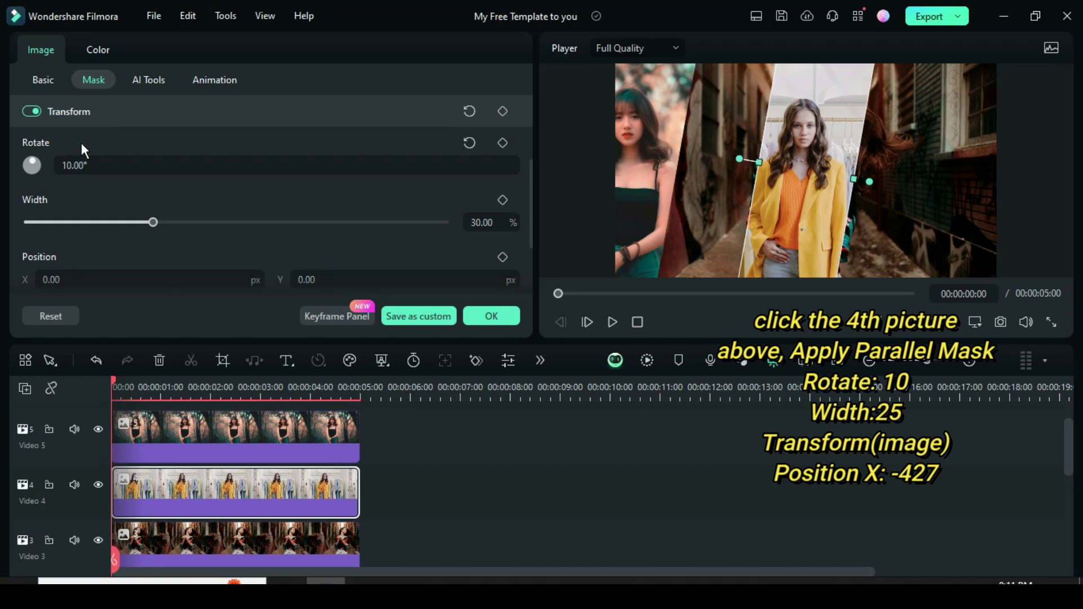
pyautogui.click(482, 223)
pyautogui.write('25')
pyautogui.click(425, 201)
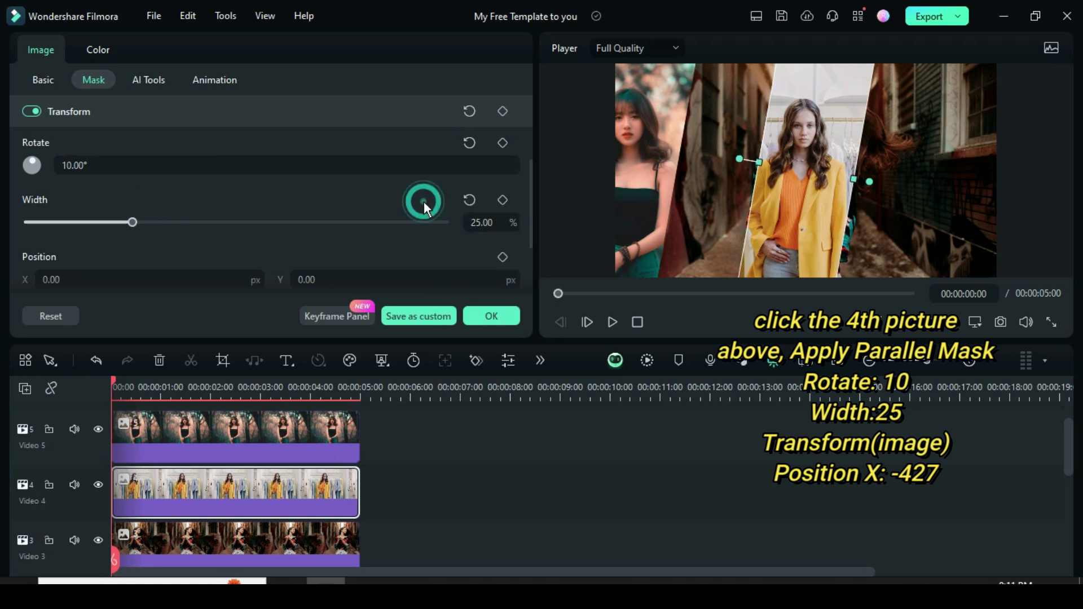
# Set the Video 4 photo's Position X to -427.
pyautogui.click(44, 81)
pyautogui.click(47, 254)
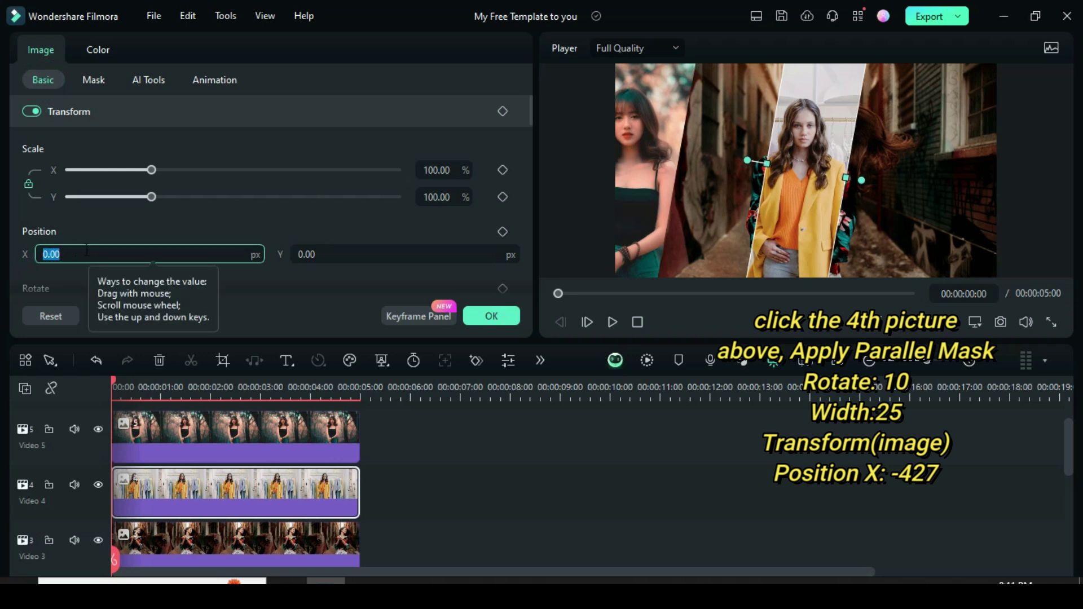
pyautogui.press('BackSpace')
pyautogui.write('-42')
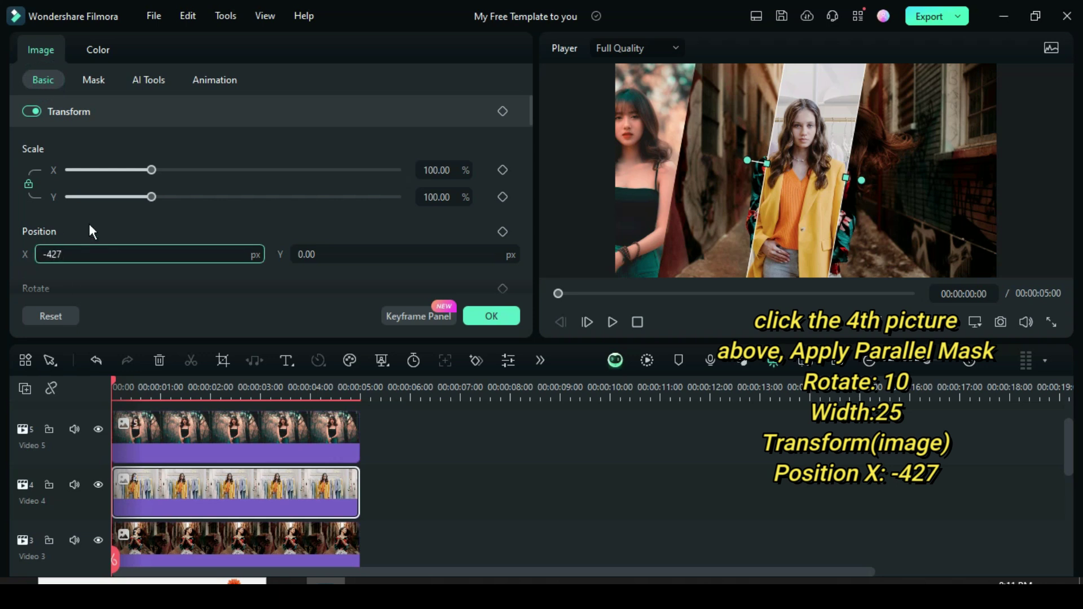
pyautogui.write('7')
pyautogui.press('Return')
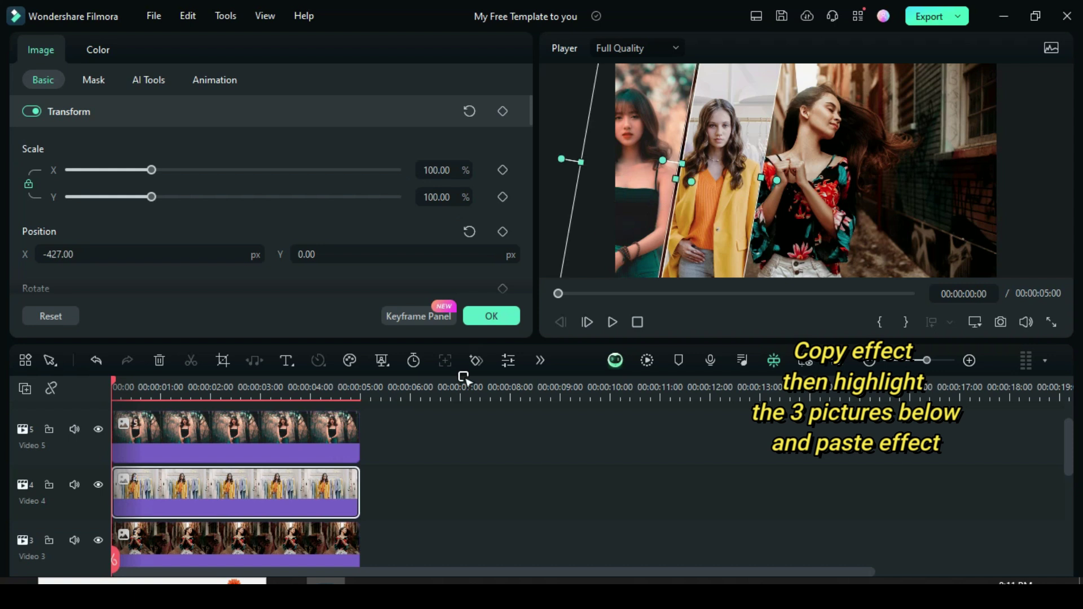
# Copy the Video 4 clip's mask effect and paste it onto the Video 1–3 clips.
pyautogui.click(306, 485)
pyautogui.rightClick(292, 483)
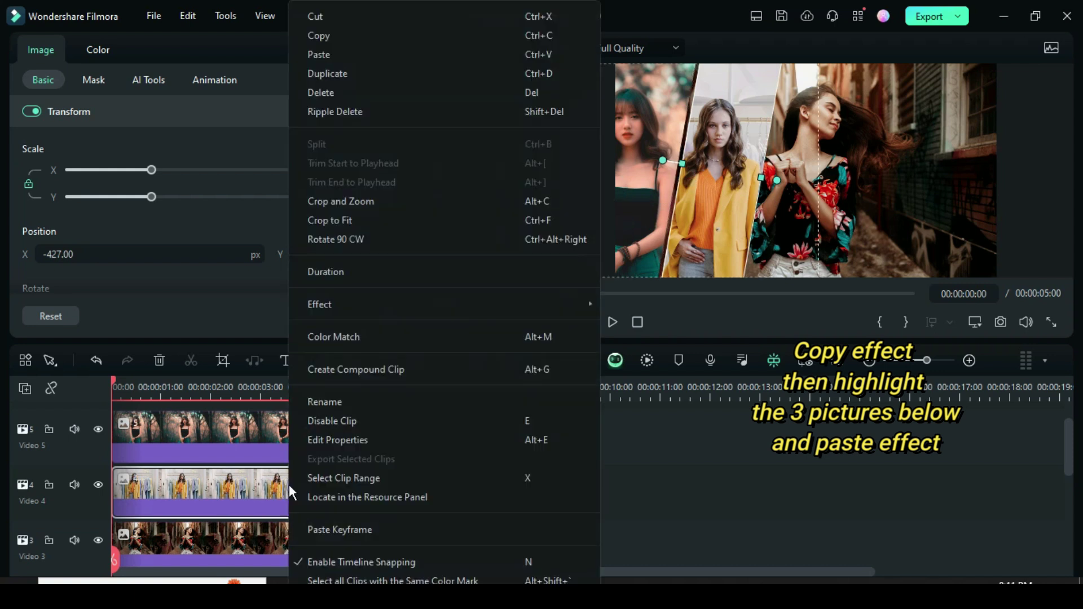
pyautogui.moveTo(344, 305)
pyautogui.click(645, 304)
pyautogui.scroll(-4, 368, 495)
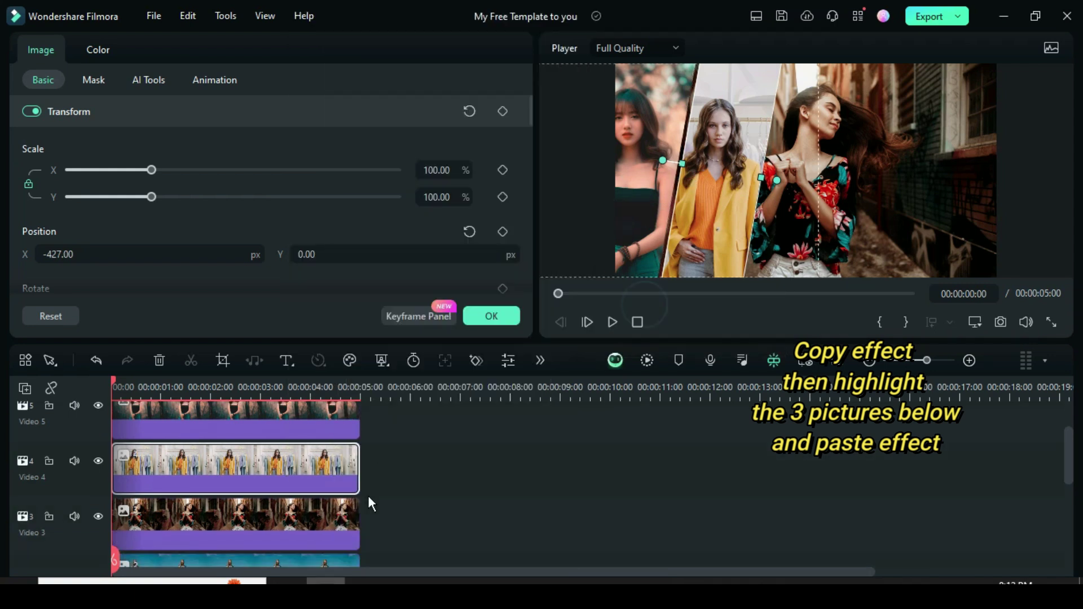
pyautogui.moveTo(401, 430); pyautogui.dragTo(279, 542)
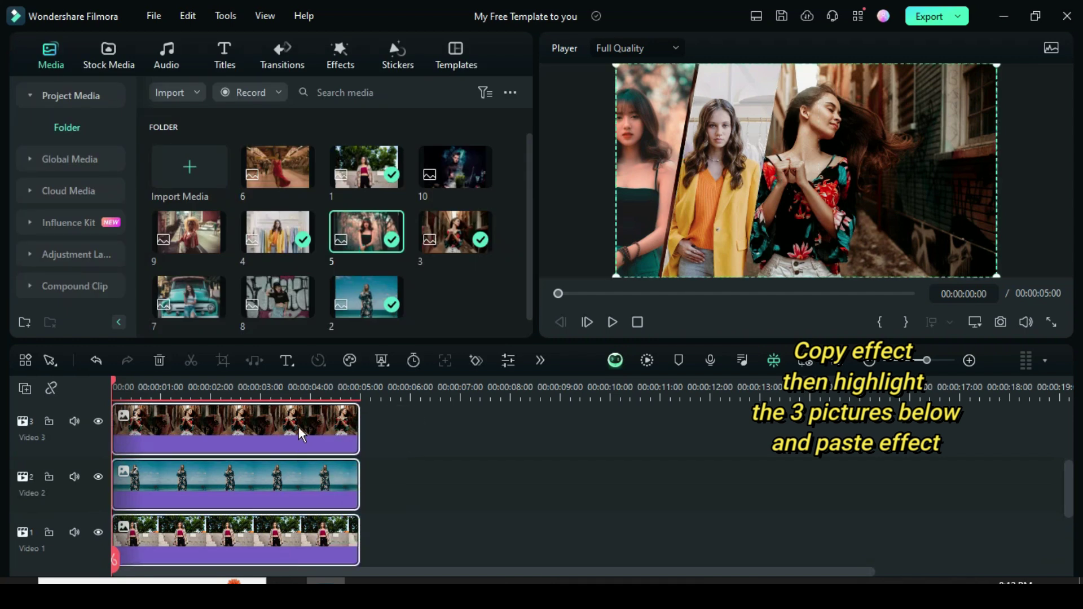
pyautogui.rightClick(302, 427)
pyautogui.moveTo(357, 317)
pyautogui.click(641, 323)
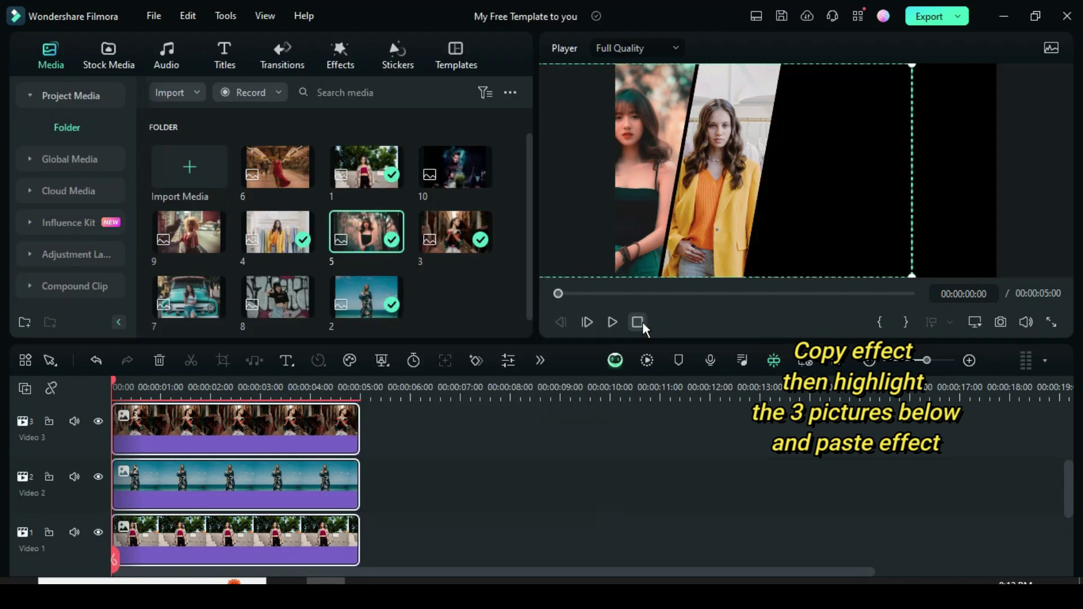
pyautogui.scroll(2, 255, 506)
# Set Position X to 4 for Video 3, 436 for Video 2, and 864 for Video 1.
pyautogui.doubleClick(217, 499)
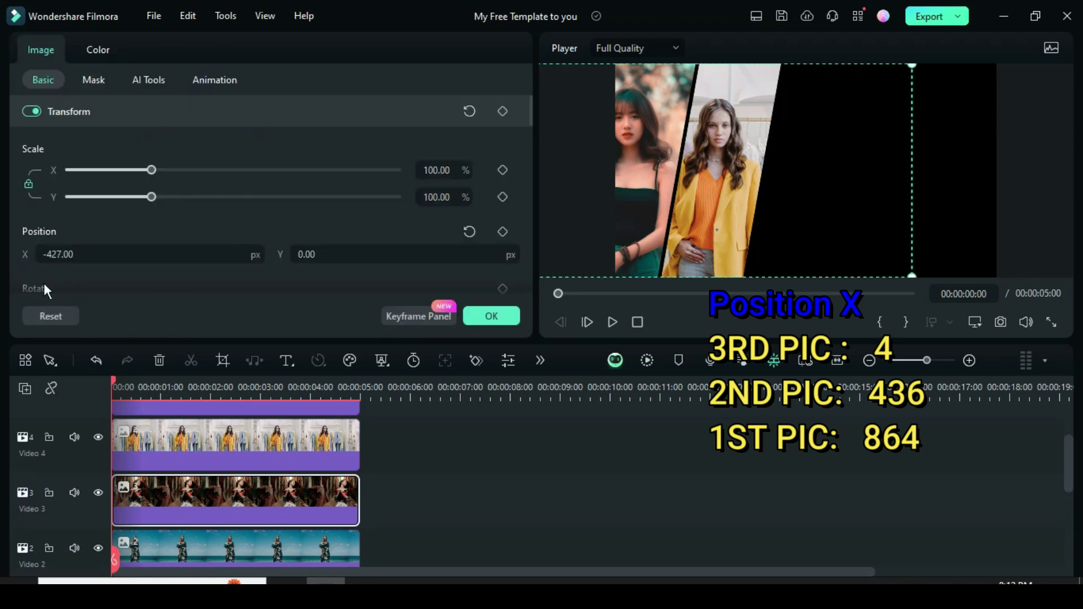
pyautogui.click(60, 255)
pyautogui.press('Return')
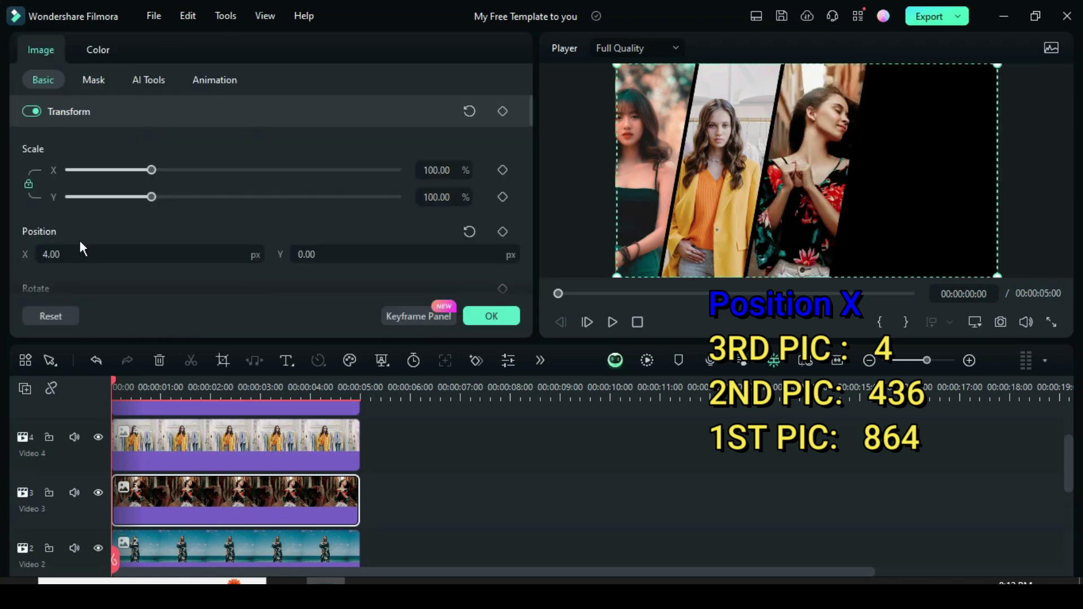
pyautogui.scroll(-2, 190, 502)
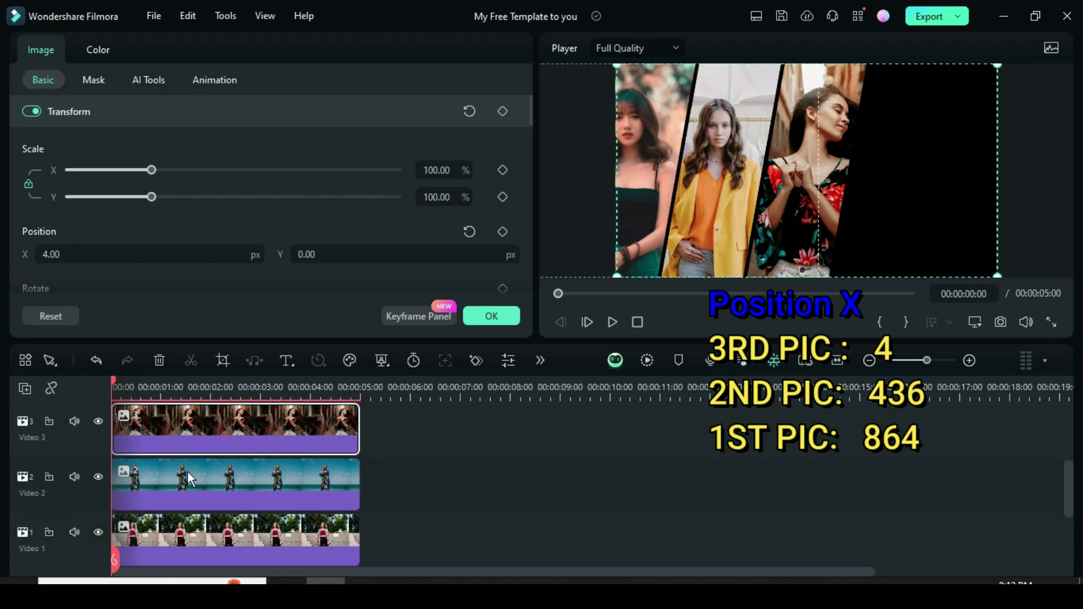
pyautogui.click(192, 479)
pyautogui.click(57, 254)
pyautogui.write('4')
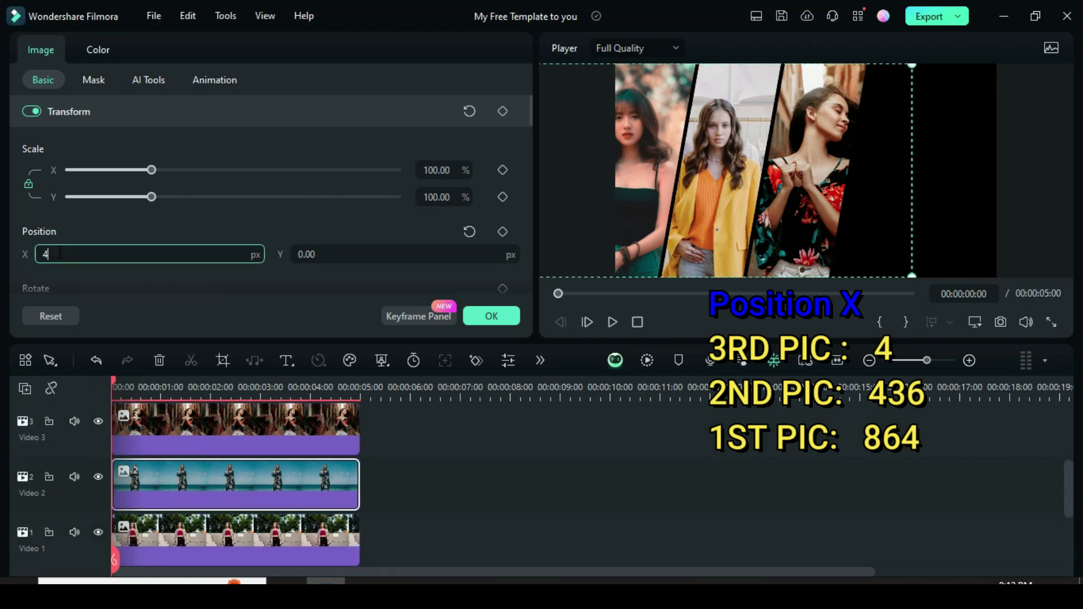
pyautogui.write('36')
pyautogui.click(80, 234)
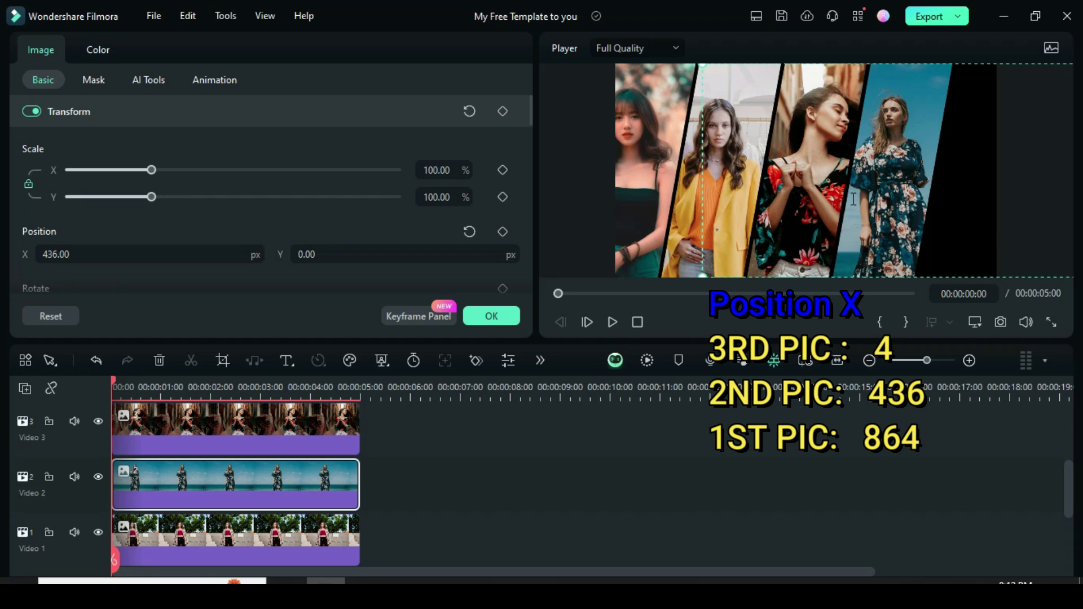
pyautogui.scroll(-1, 173, 522)
pyautogui.click(175, 519)
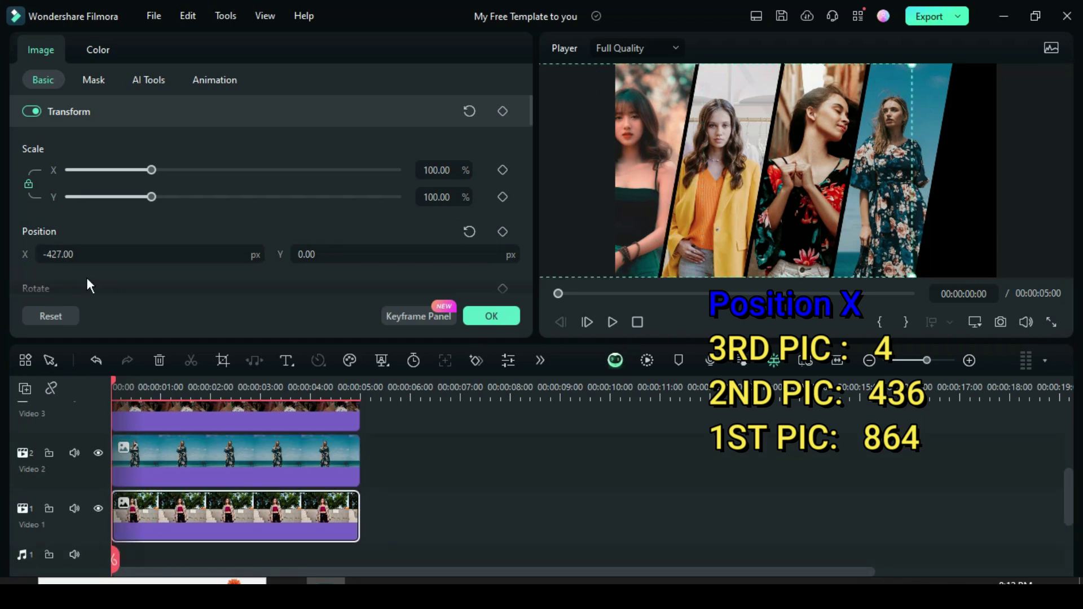
pyautogui.click(68, 253)
pyautogui.write('864')
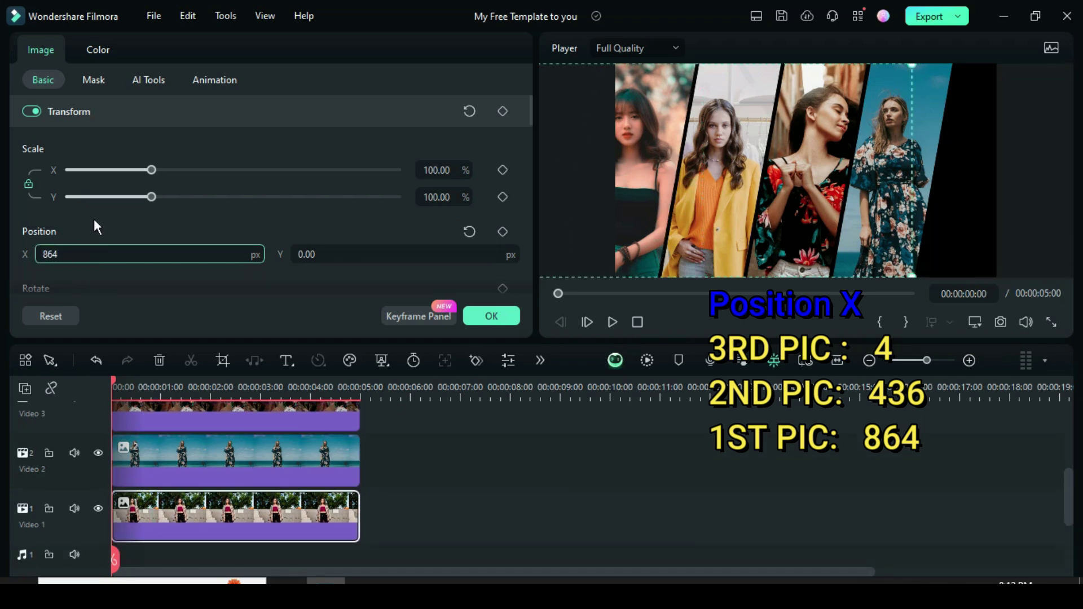
pyautogui.click(93, 220)
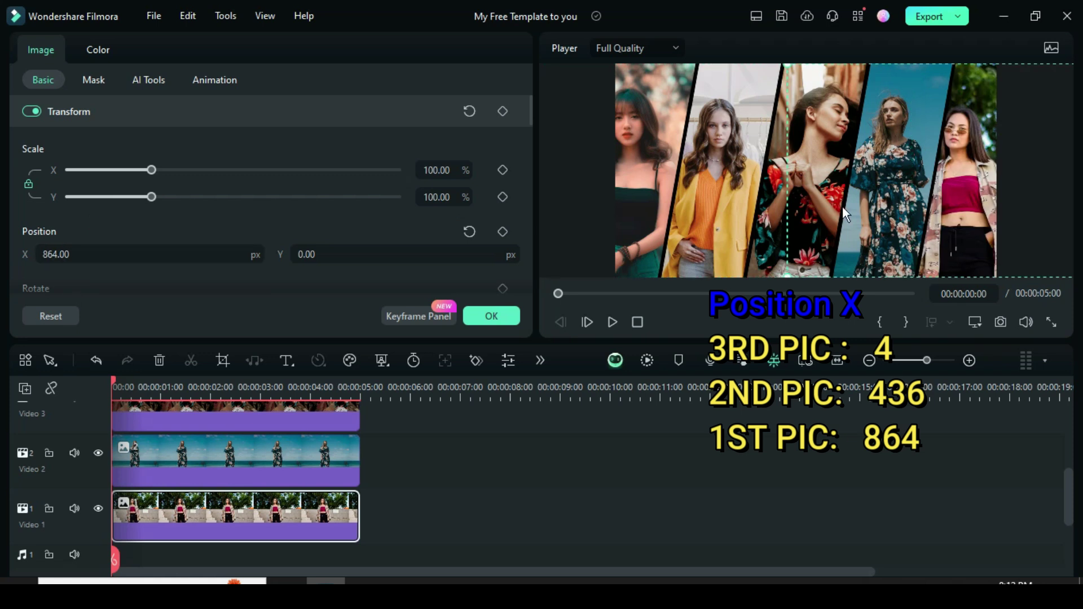
# Apply the Slide Right animation to the Video 5 clip.
pyautogui.scroll(3, 237, 477)
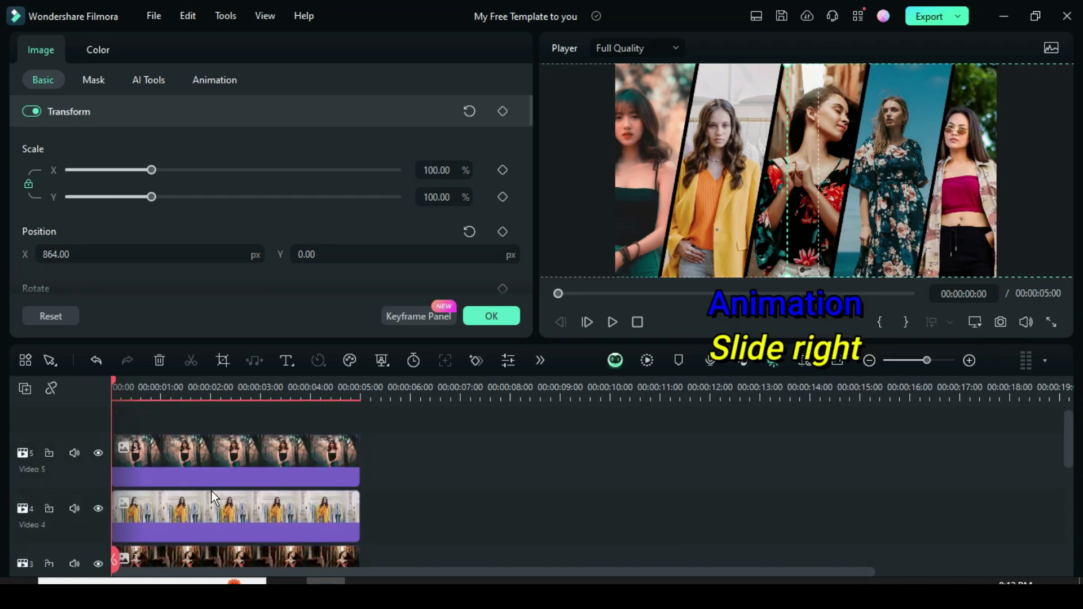
pyautogui.click(209, 464)
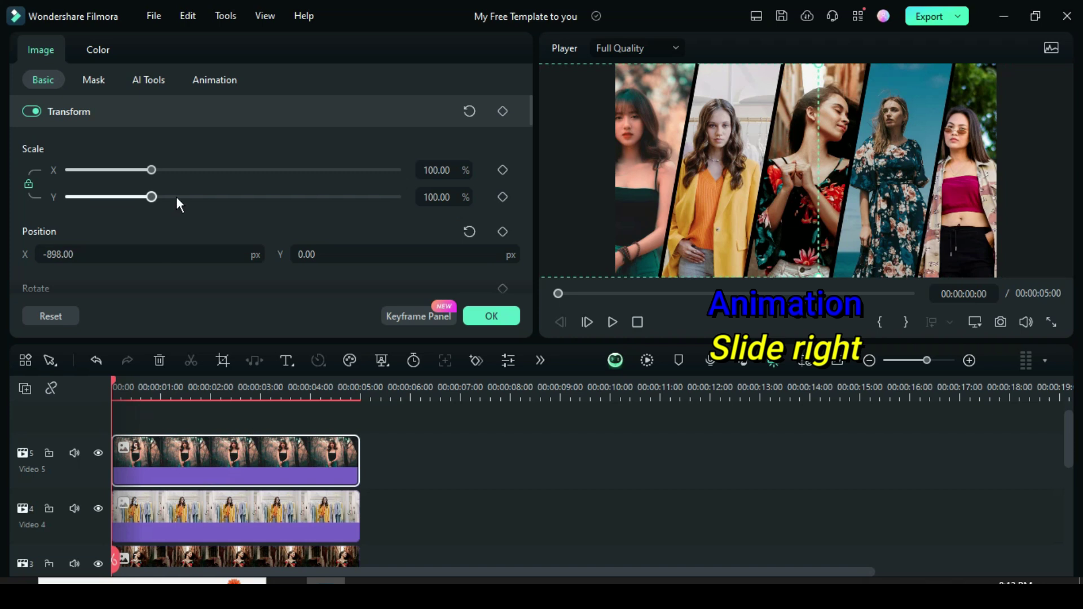
pyautogui.click(205, 80)
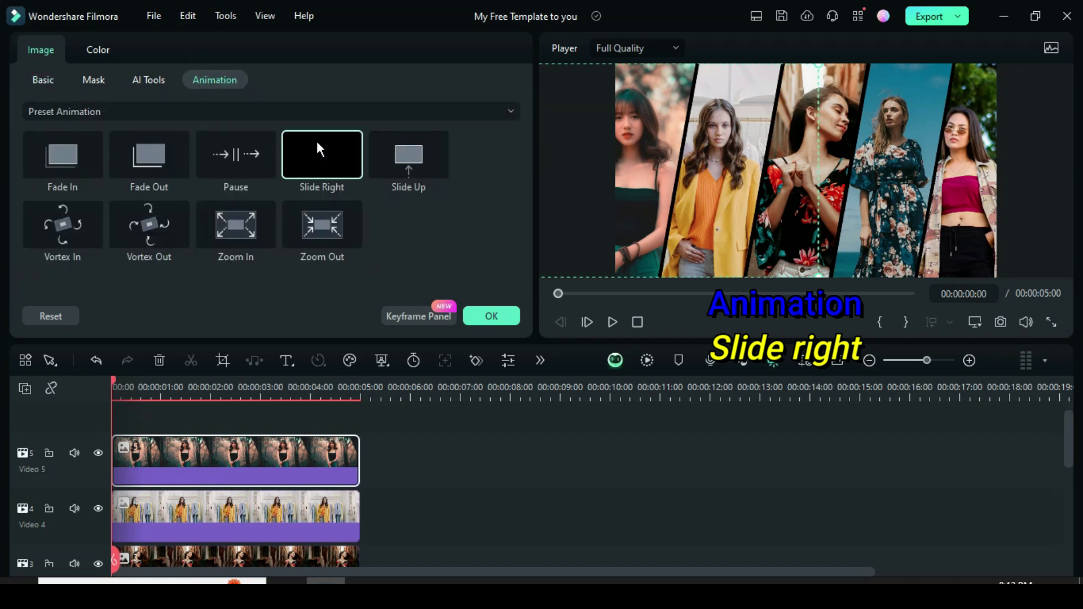
pyautogui.doubleClick(317, 158)
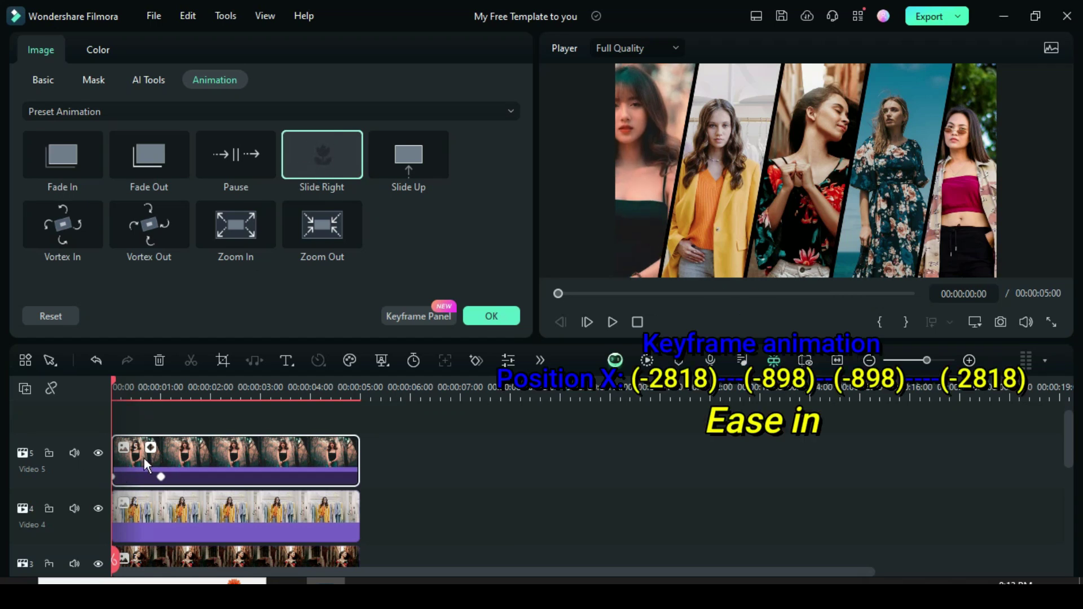
# Add Video 5 transform keyframes at 4 s and at the clip end, ending at X -2818.
pyautogui.click(44, 81)
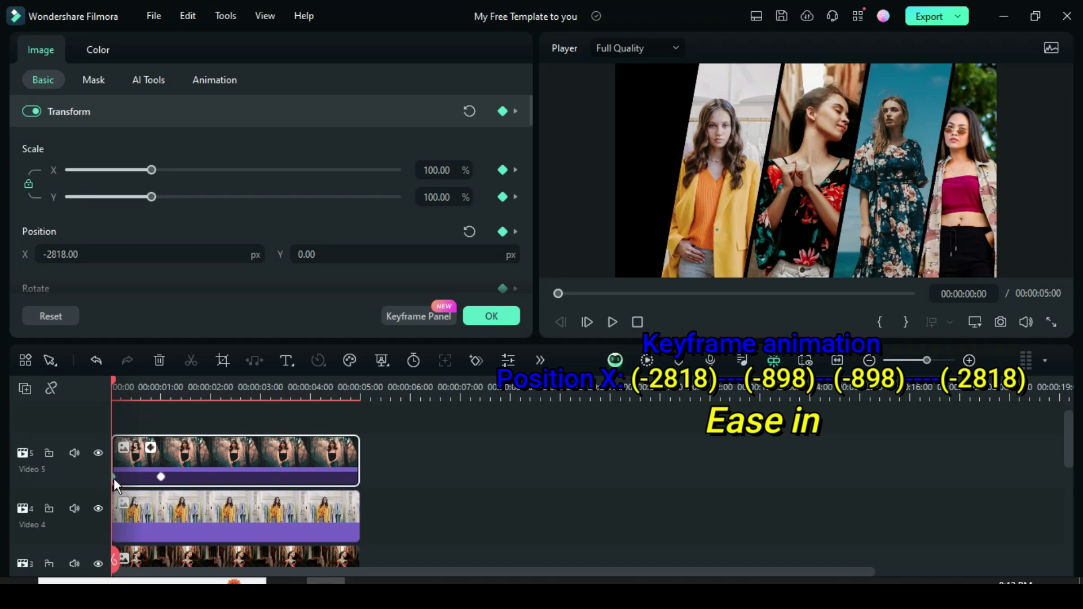
pyautogui.click(161, 477)
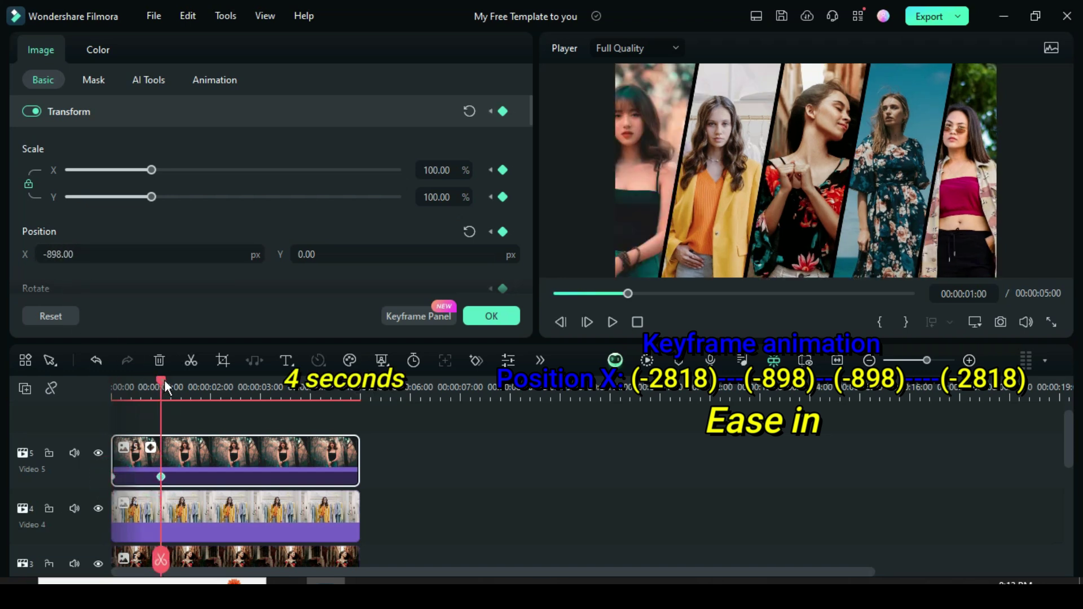
pyautogui.moveTo(164, 381); pyautogui.dragTo(310, 418)
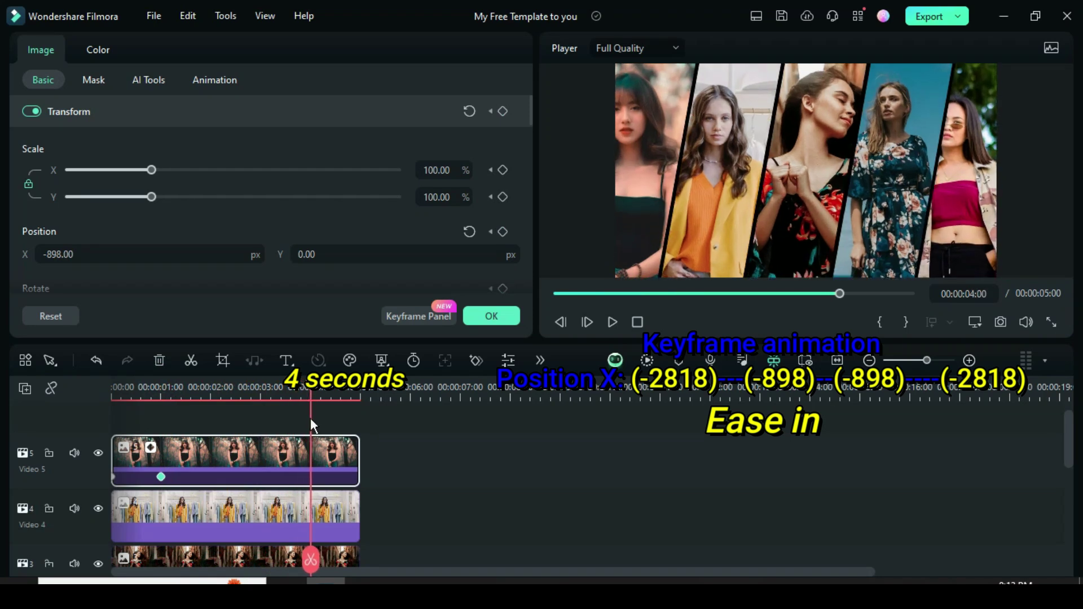
pyautogui.click(502, 111)
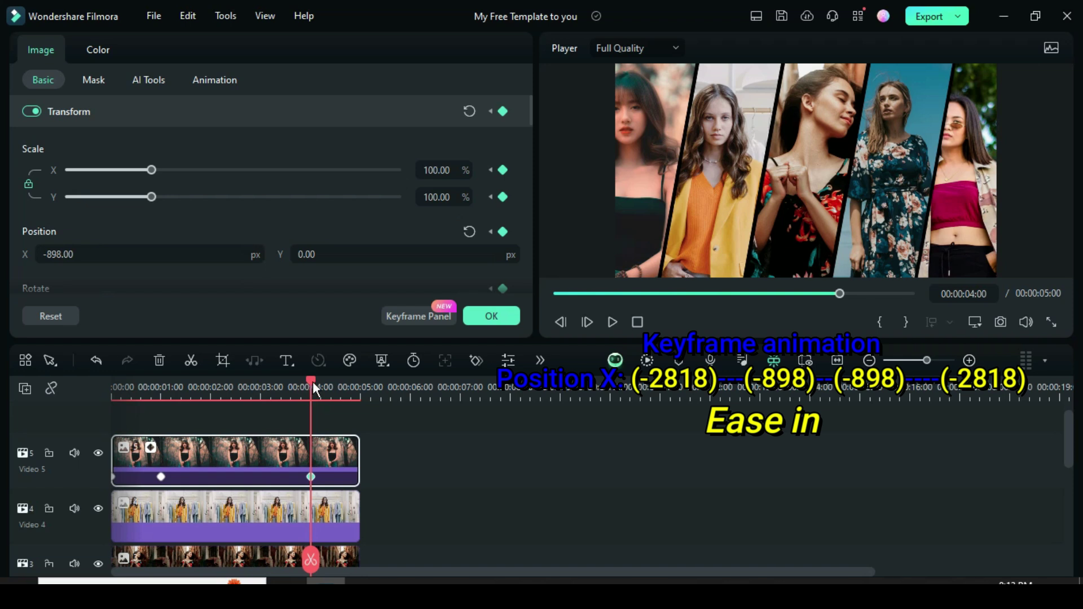
pyautogui.moveTo(312, 381); pyautogui.dragTo(360, 403)
pyautogui.click(502, 111)
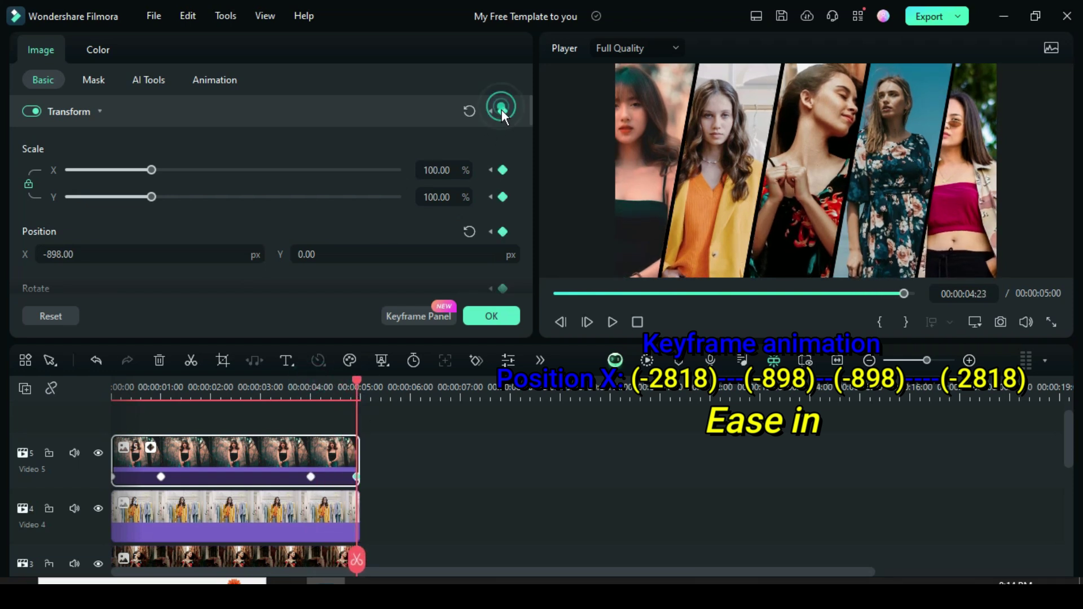
pyautogui.click(75, 255)
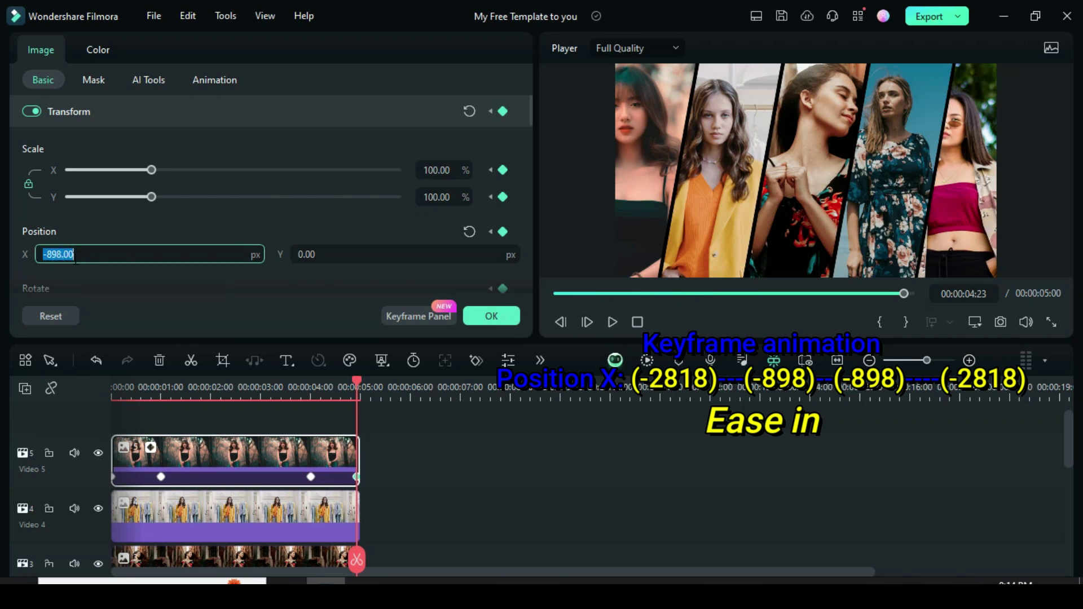
pyautogui.write('-2818')
pyautogui.press('Return')
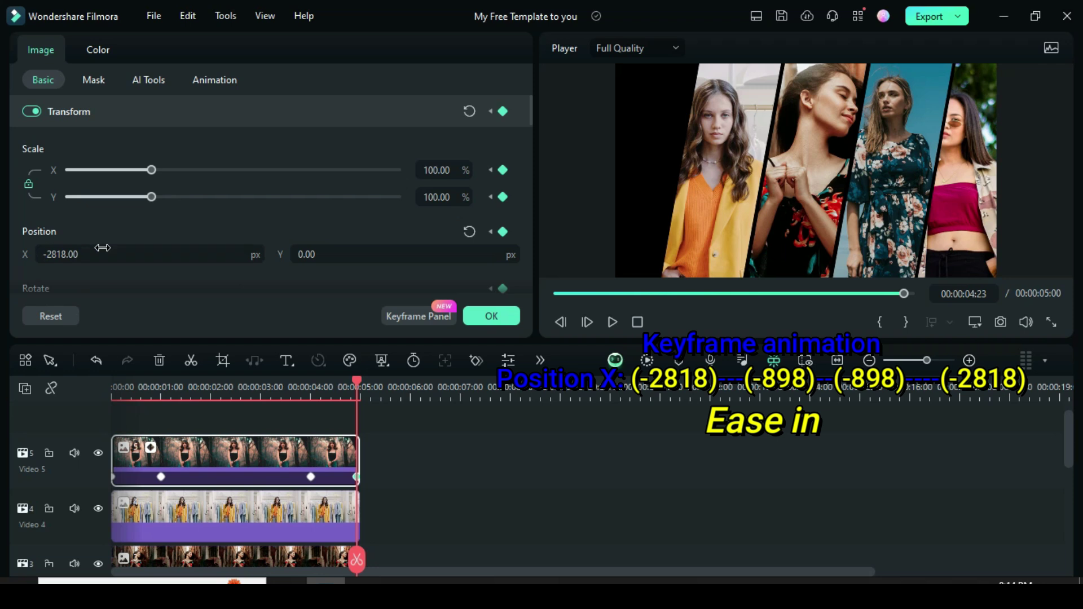
# Set all of Video 5's keyframes to Ease in.
pyautogui.click(407, 316)
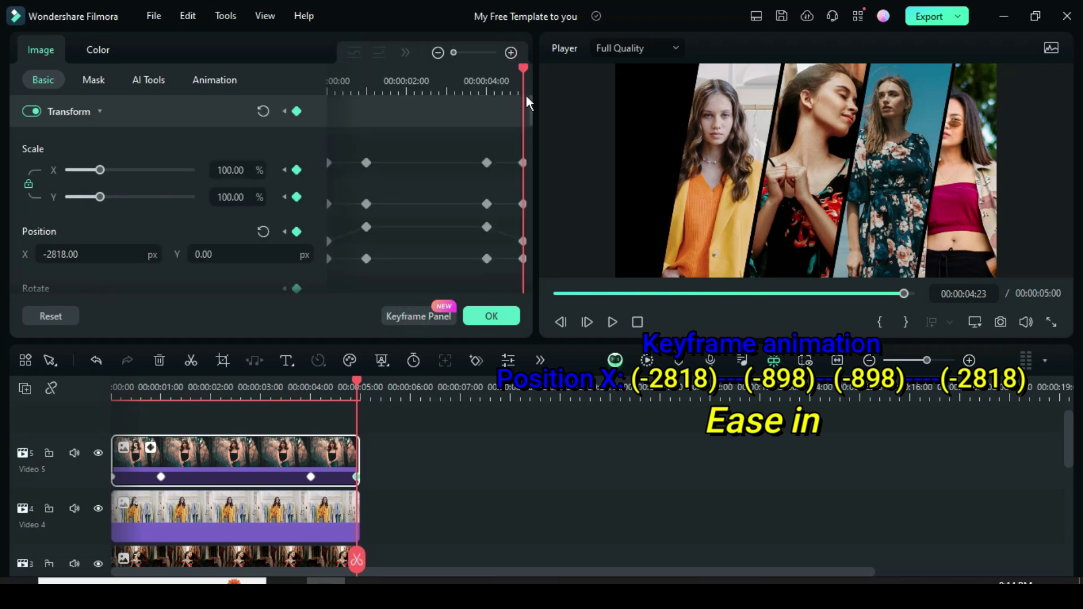
pyautogui.moveTo(510, 67); pyautogui.dragTo(462, 70)
pyautogui.moveTo(522, 278); pyautogui.dragTo(313, 147)
pyautogui.rightClick(368, 164)
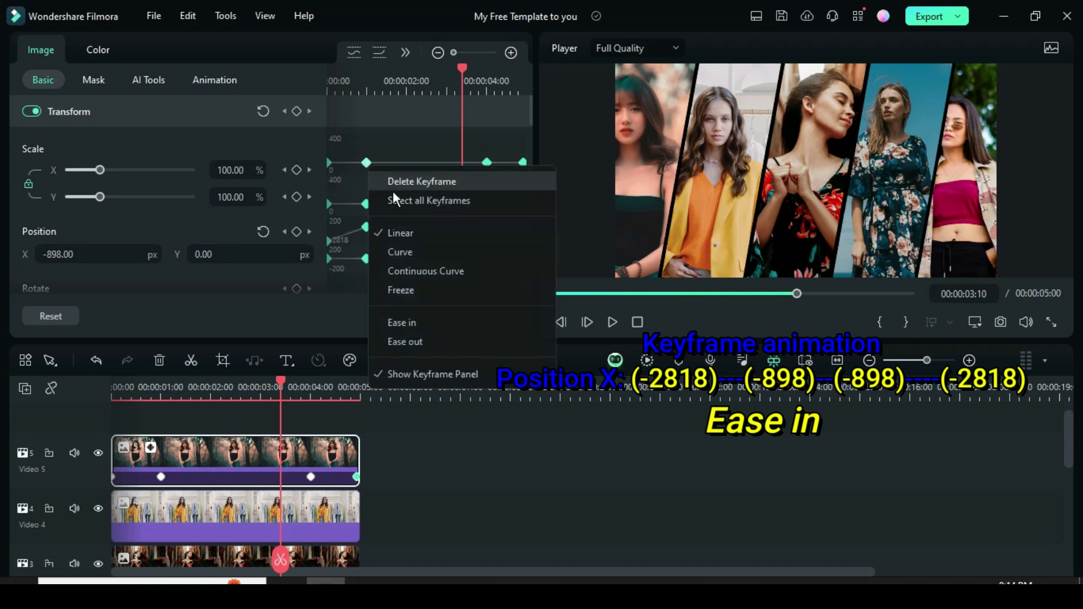
pyautogui.click(412, 323)
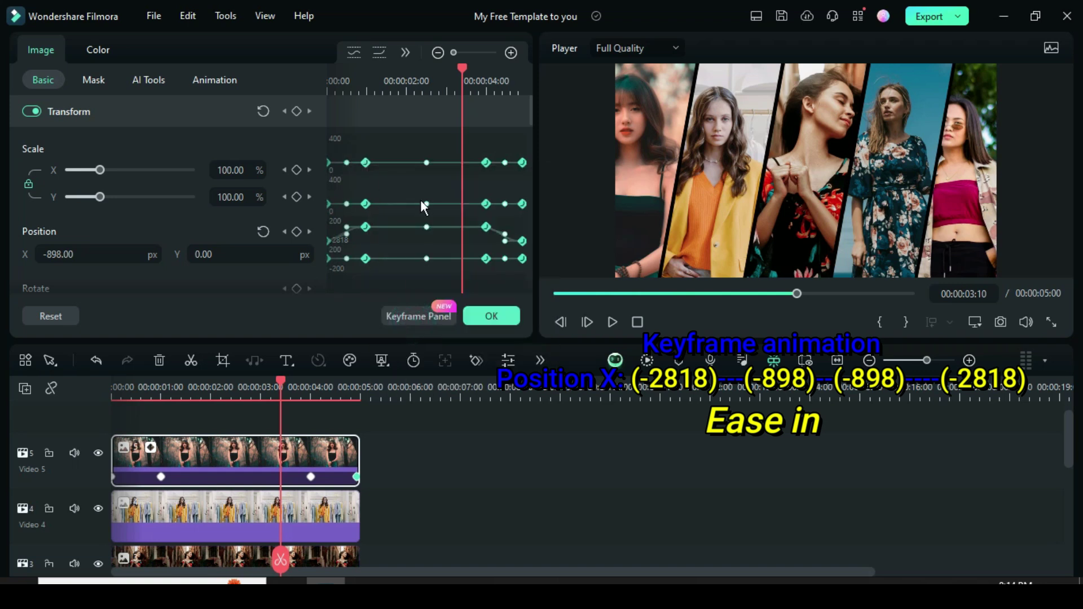
pyautogui.click(475, 316)
# Copy Video 5's keyframes and paste them onto the Video 3, 2 and 1 clips.
pyautogui.moveTo(275, 381); pyautogui.dragTo(239, 384)
pyautogui.click(310, 476)
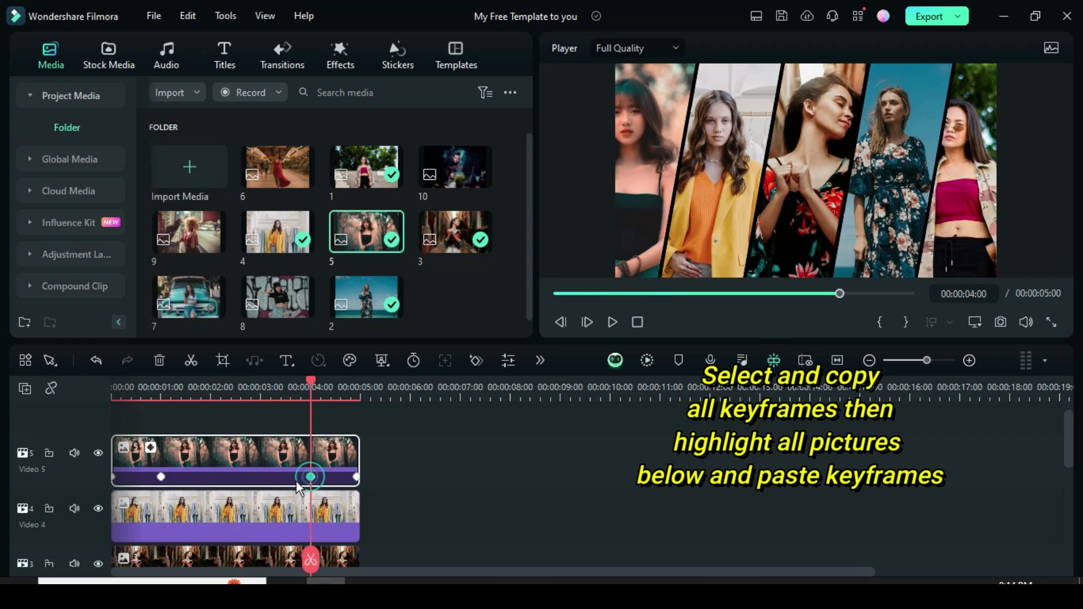
pyautogui.rightClick(310, 477)
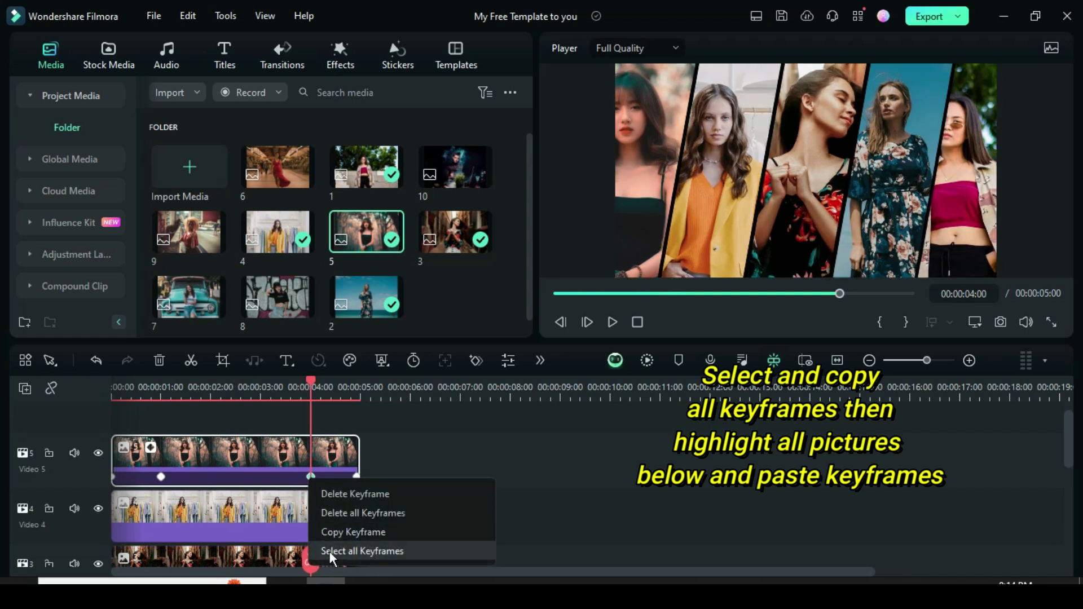
pyautogui.click(346, 551)
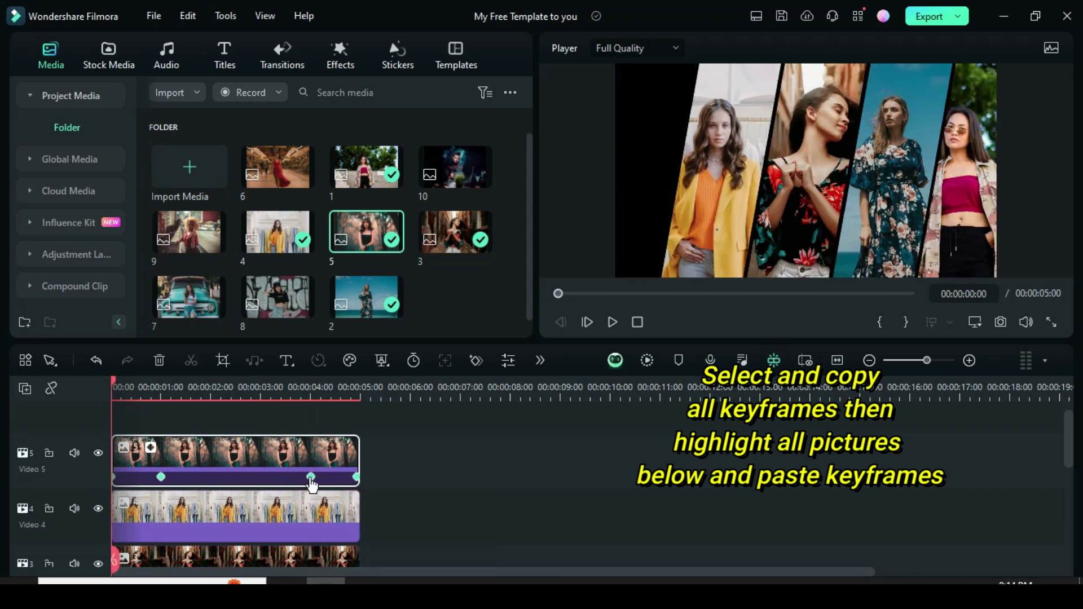
pyautogui.rightClick(311, 476)
pyautogui.click(336, 533)
pyautogui.scroll(-3, 438, 506)
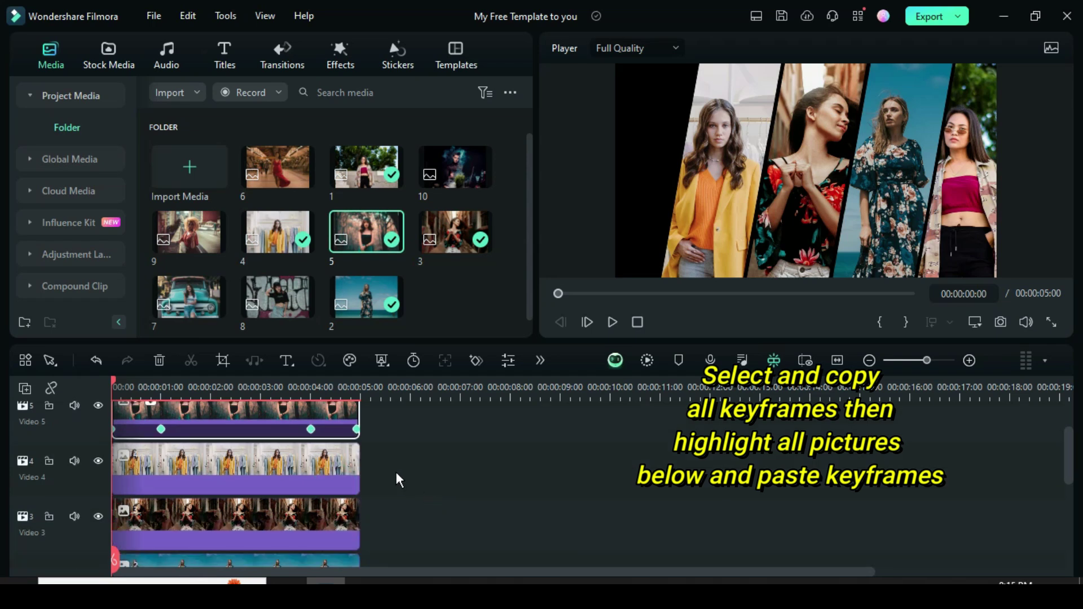
pyautogui.moveTo(396, 472); pyautogui.dragTo(269, 532)
pyautogui.rightClick(312, 459)
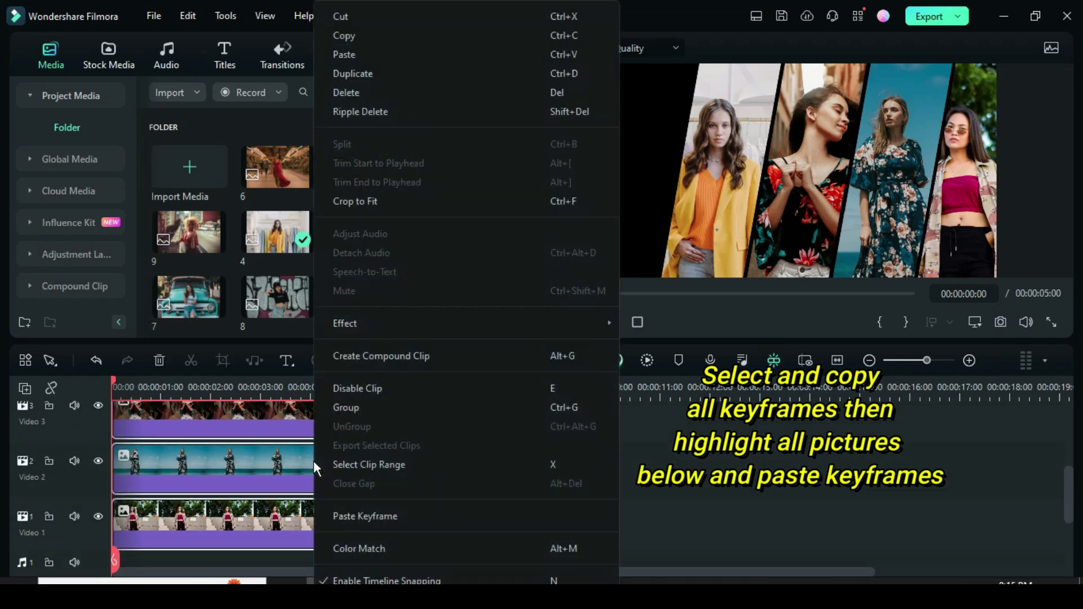
pyautogui.click(377, 516)
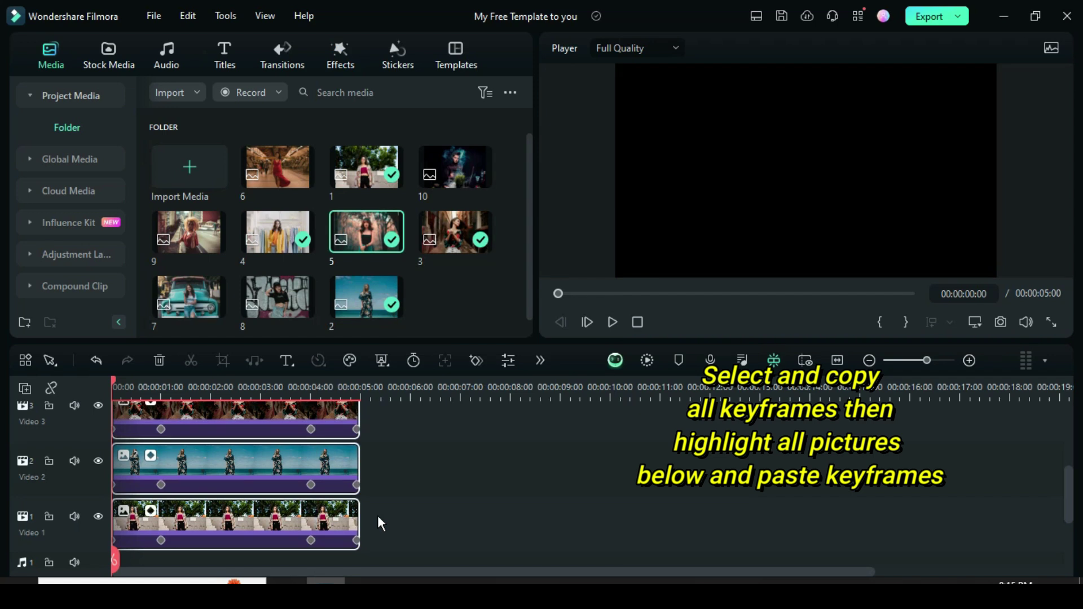
# Set Video 4's Position X to -2347 at its first keyframe and -427 at 1 s.
pyautogui.scroll(2, 266, 466)
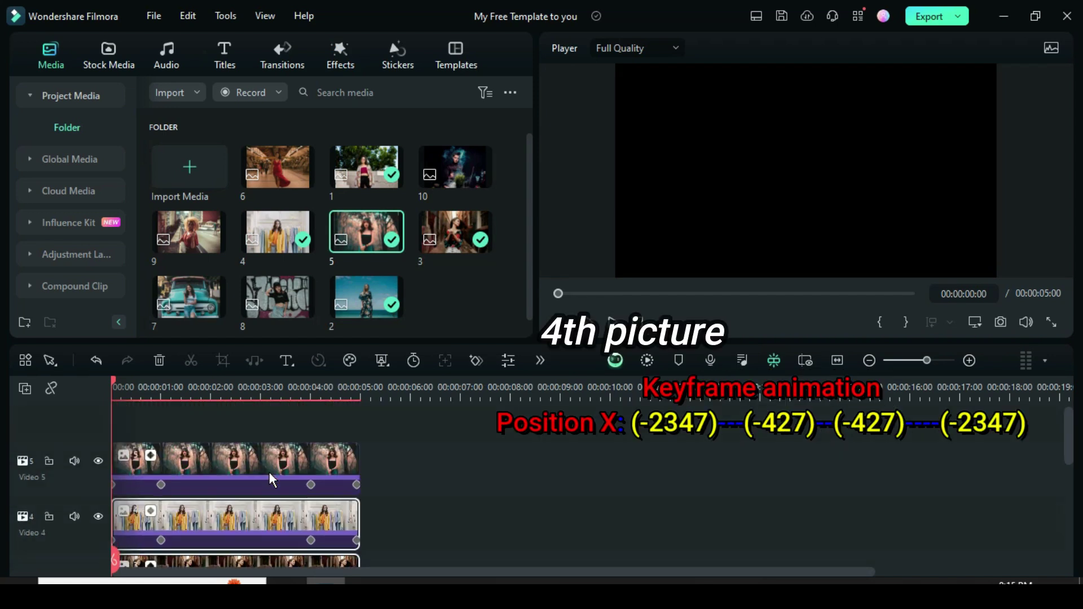
pyautogui.click(172, 482)
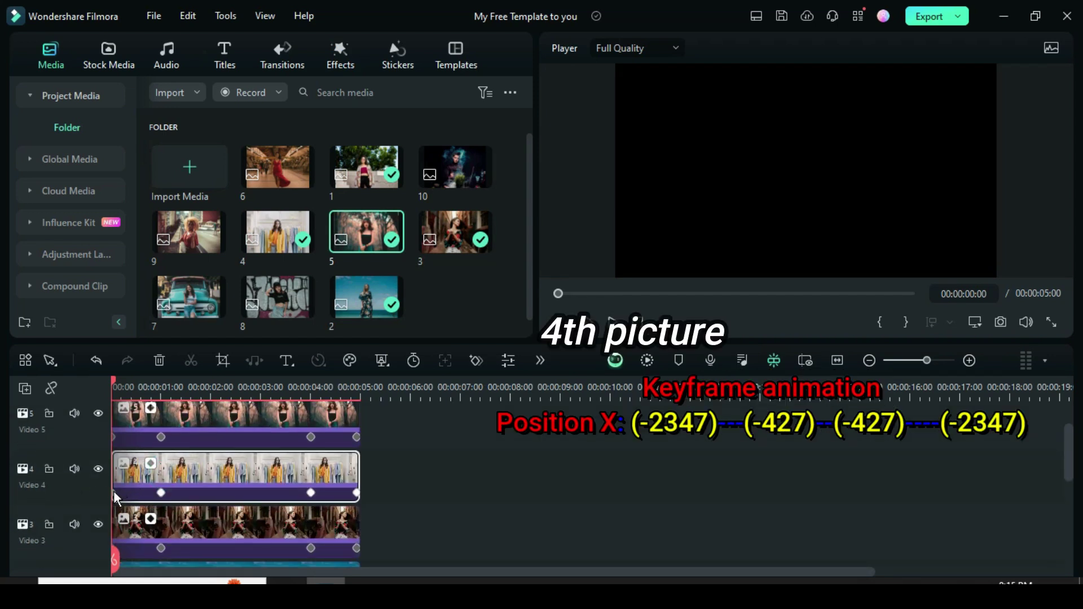
pyautogui.doubleClick(141, 483)
pyautogui.click(121, 495)
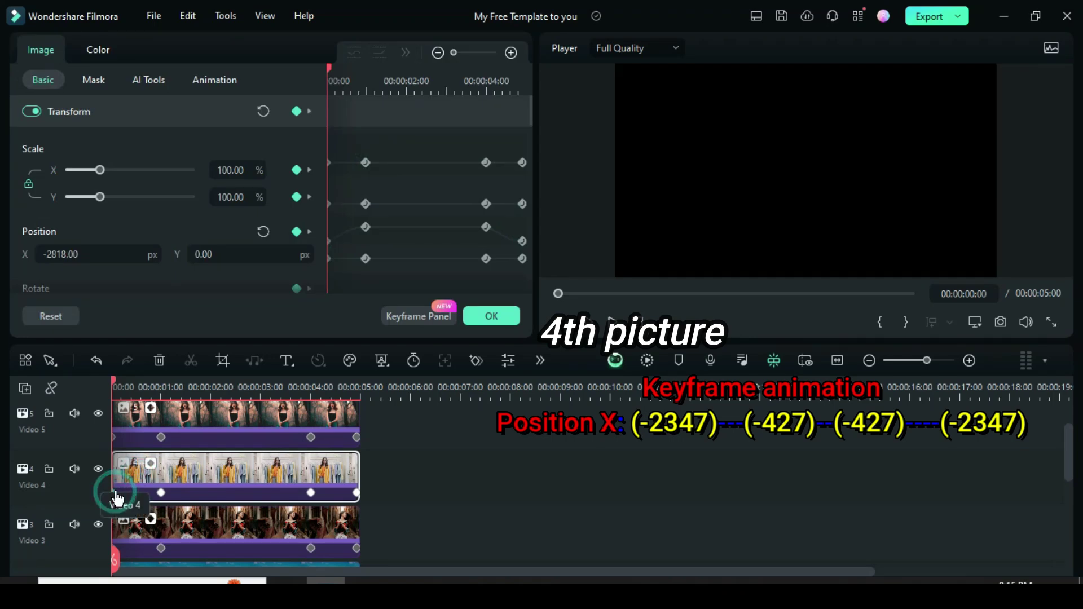
pyautogui.click(405, 316)
pyautogui.doubleClick(62, 254)
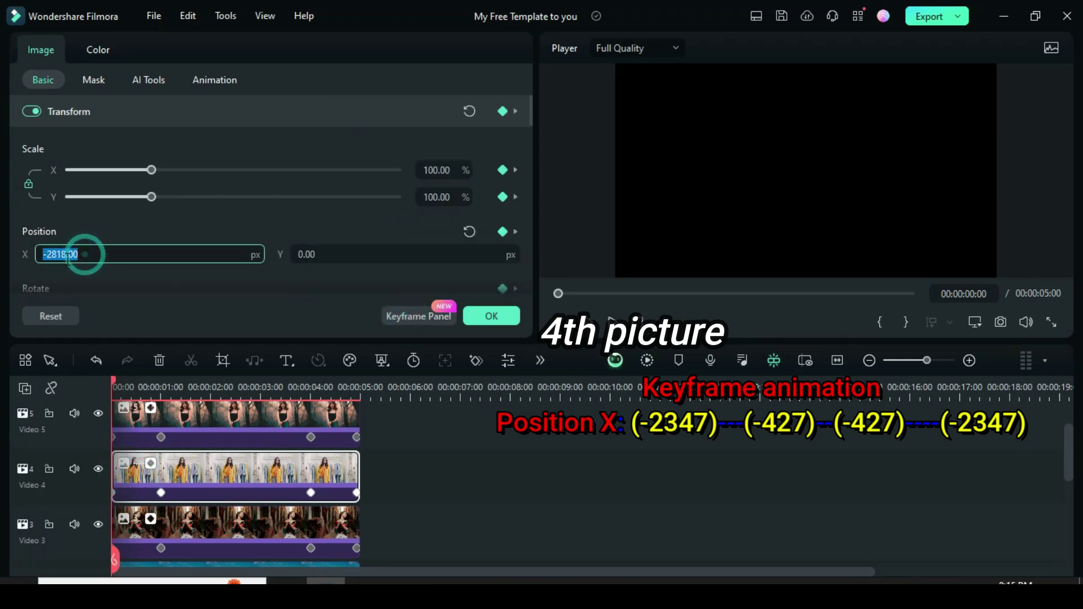
pyautogui.write('-2347')
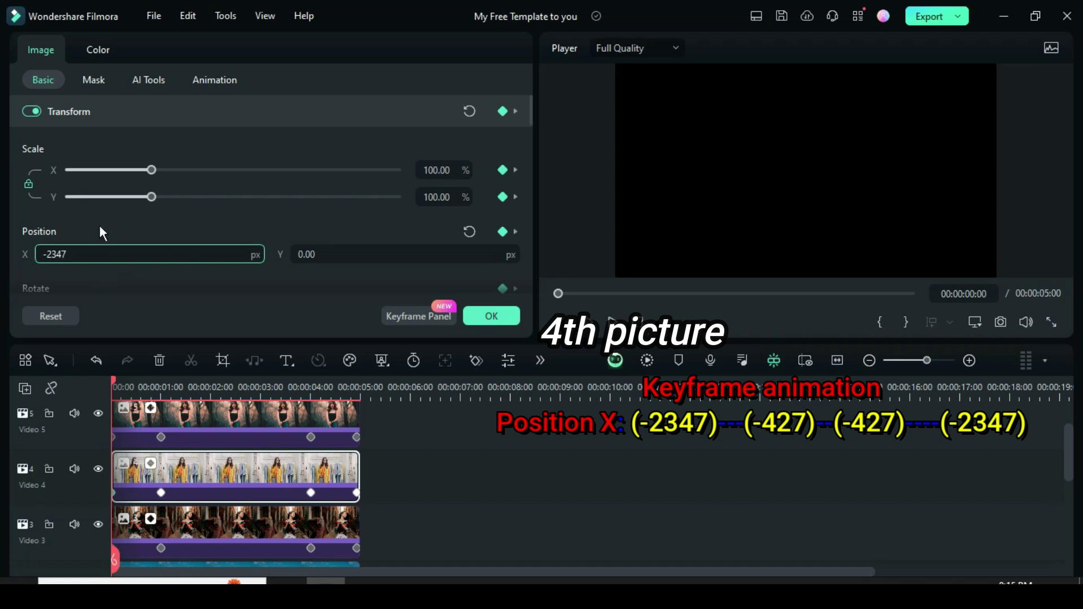
pyautogui.press('Return')
pyautogui.click(161, 492)
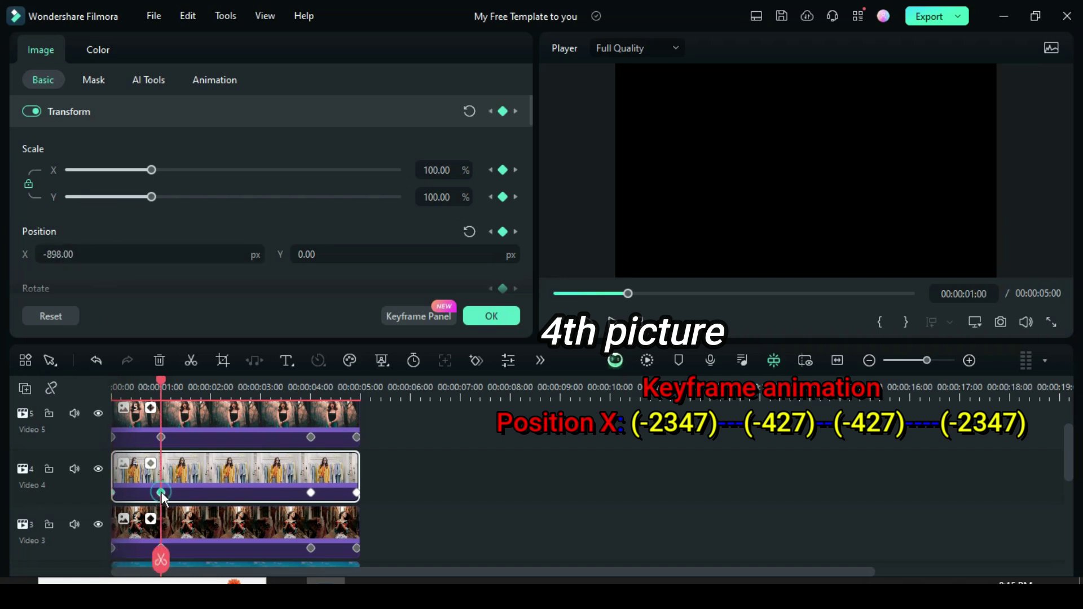
pyautogui.doubleClick(73, 254)
pyautogui.write('-427')
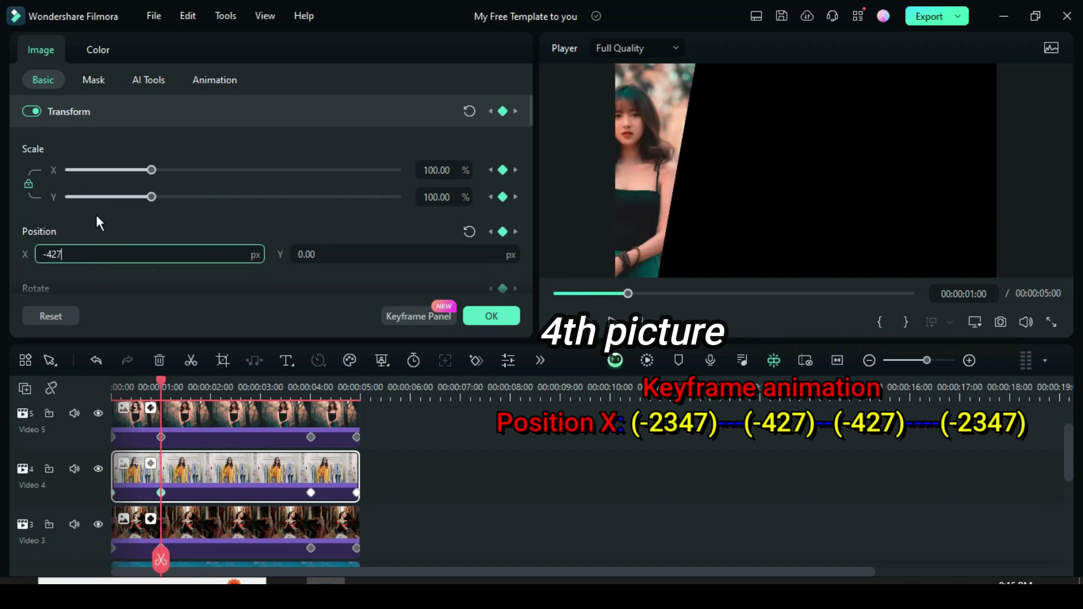
pyautogui.press('Return')
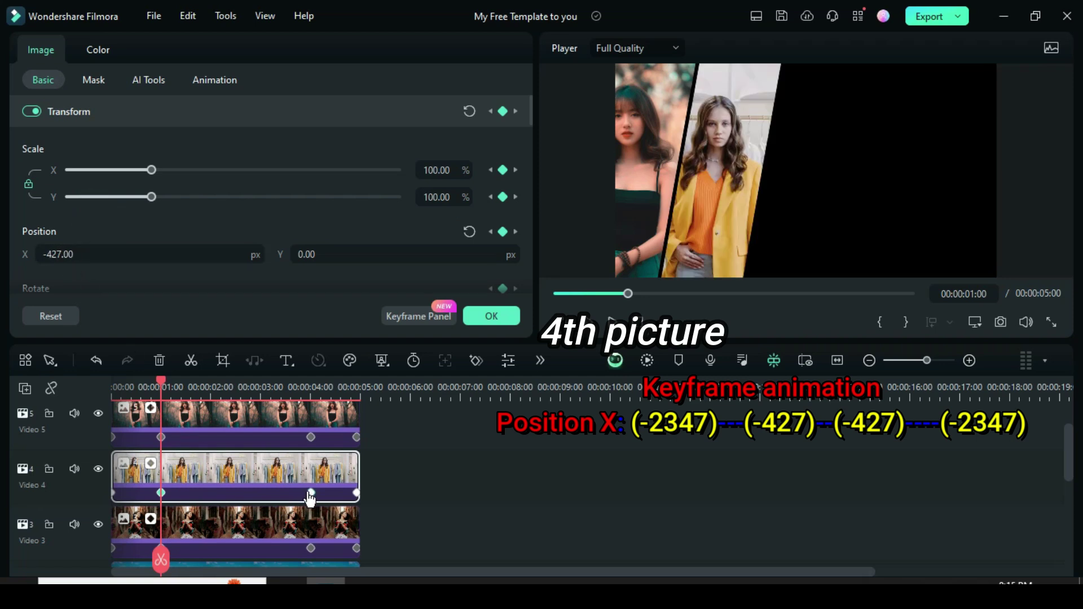
# Set Video 4's Position X to -427 at 4 s and -2347 at its last keyframe.
pyautogui.click(311, 492)
pyautogui.doubleClick(82, 254)
pyautogui.write('-42')
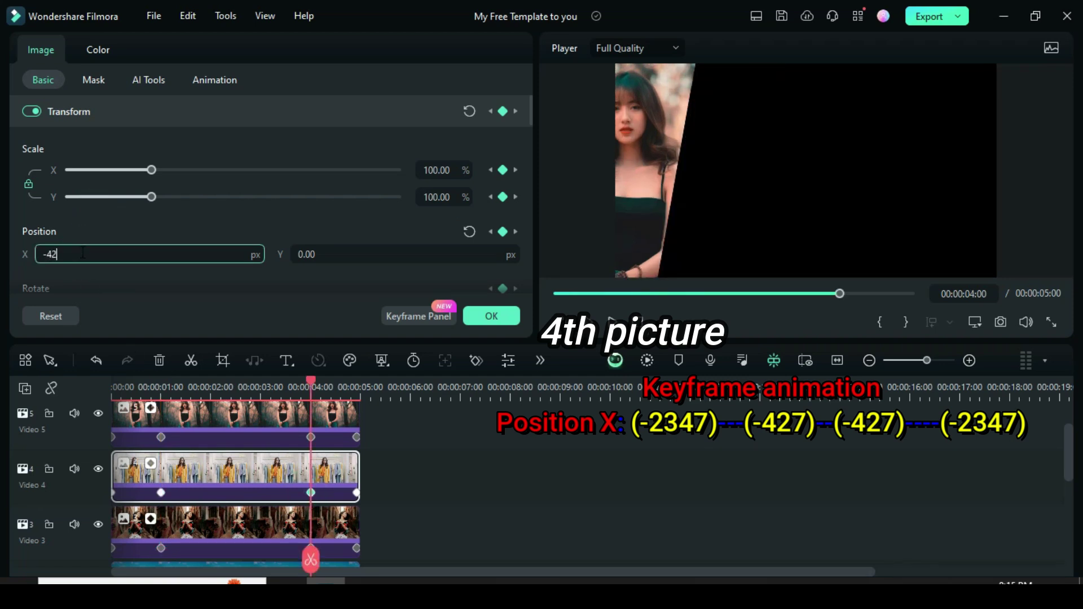
pyautogui.write('7')
pyautogui.press('Return')
pyautogui.click(356, 491)
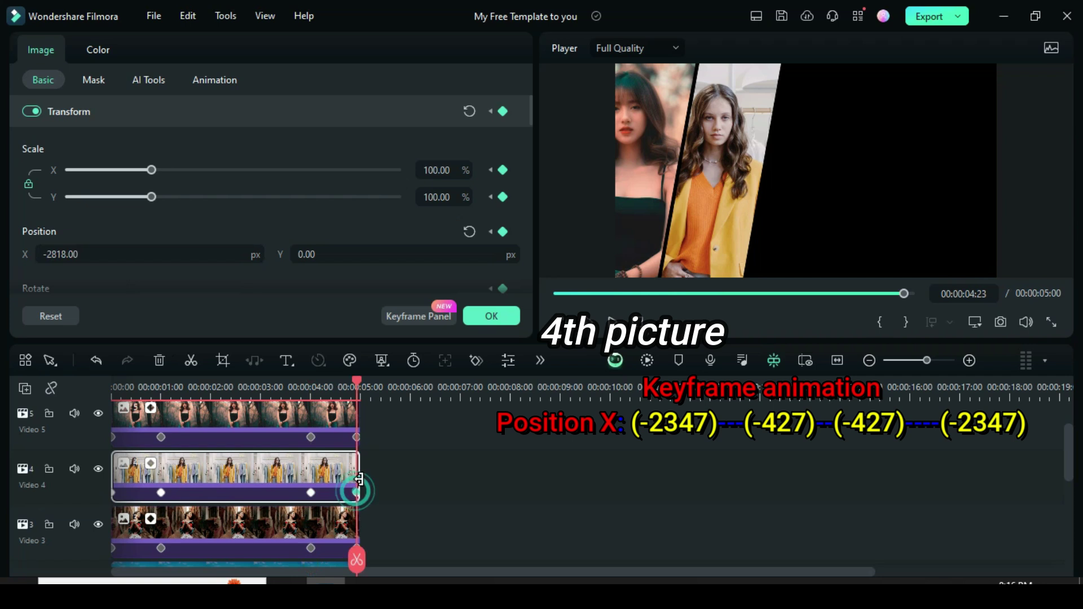
pyautogui.doubleClick(71, 254)
pyautogui.write('-23')
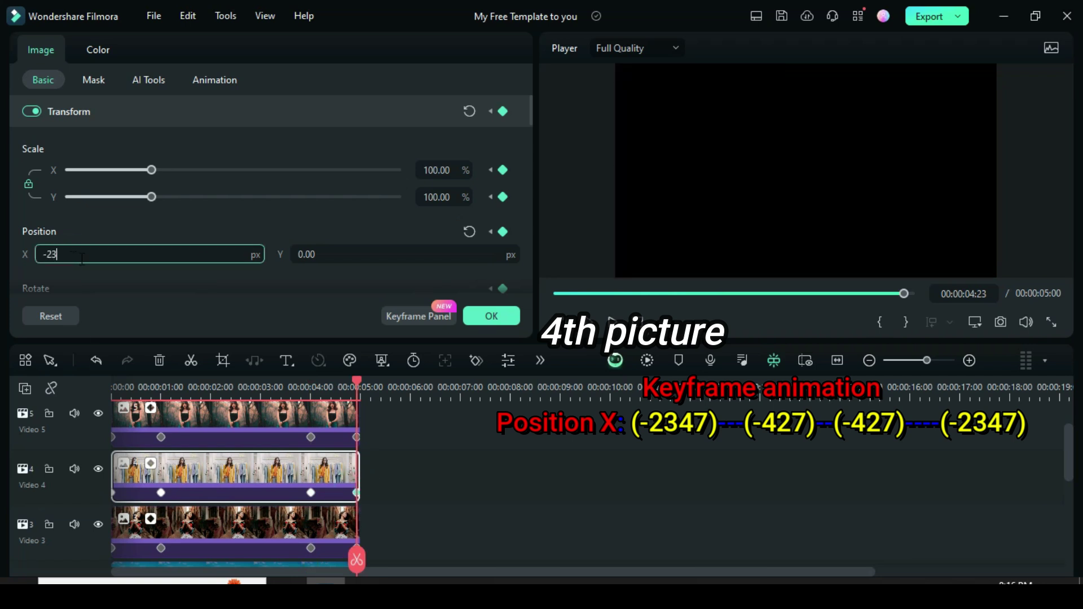
pyautogui.write('47')
pyautogui.press('Return')
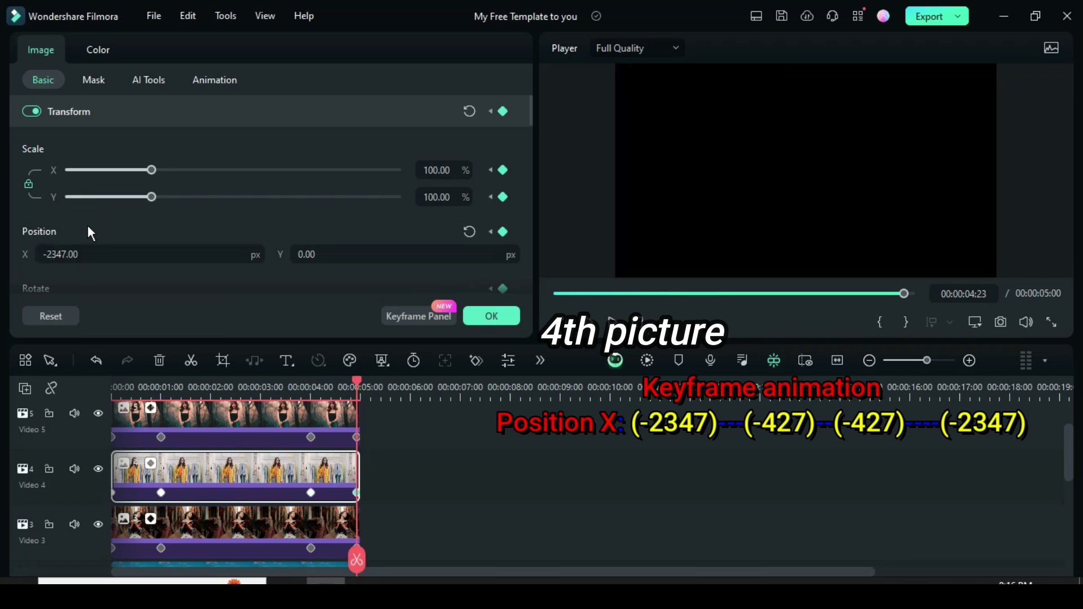
# Set the Video 3 clip's first two keyframes to Position X -1916 and 4.
pyautogui.scroll(-2, 175, 486)
pyautogui.click(149, 490)
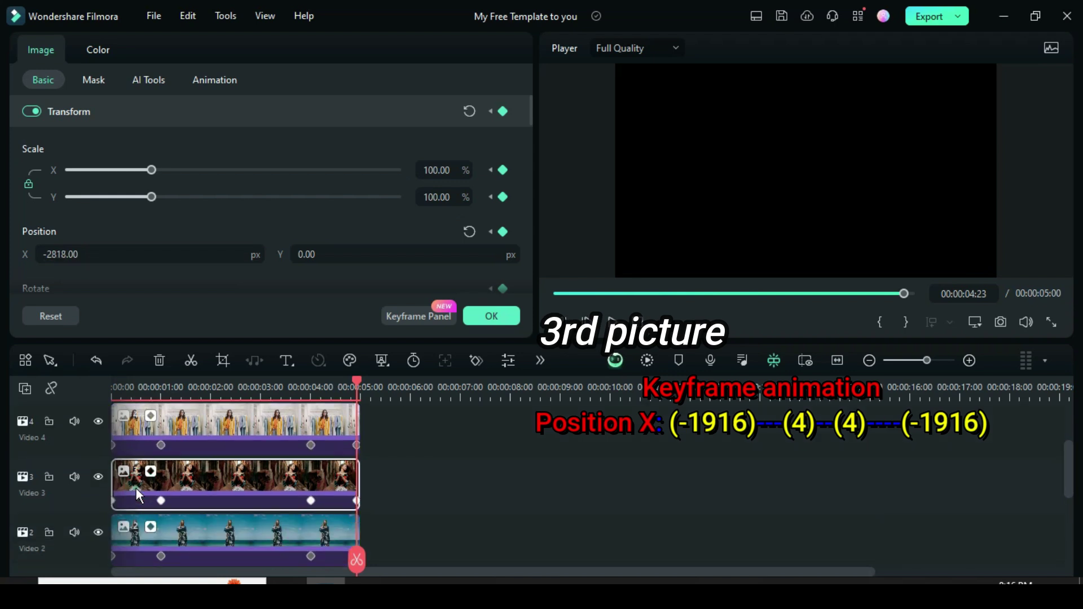
pyautogui.click(114, 502)
pyautogui.doubleClick(77, 254)
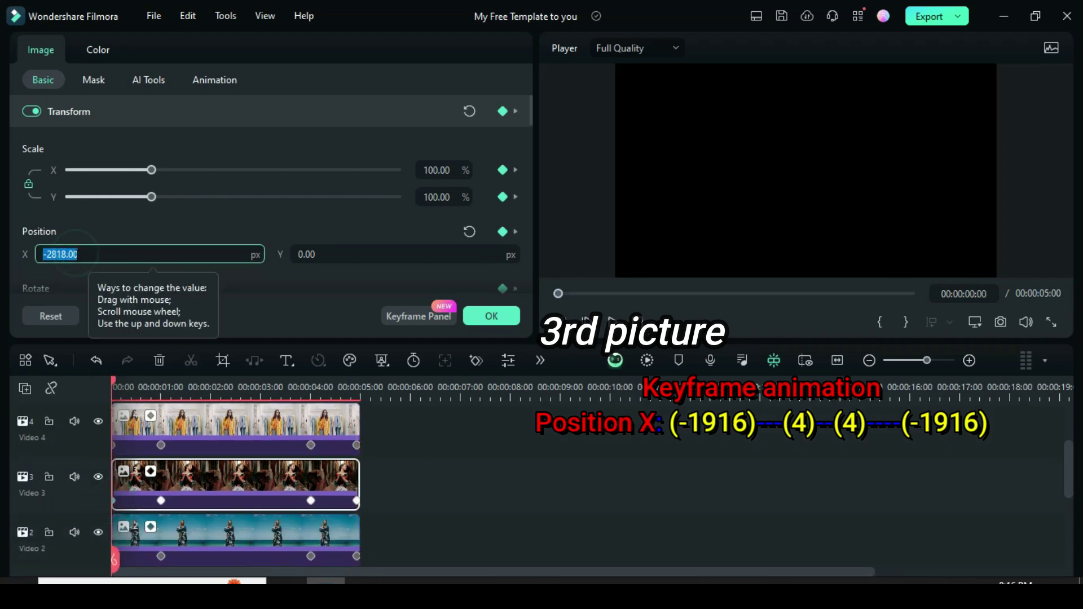
pyautogui.write('-191')
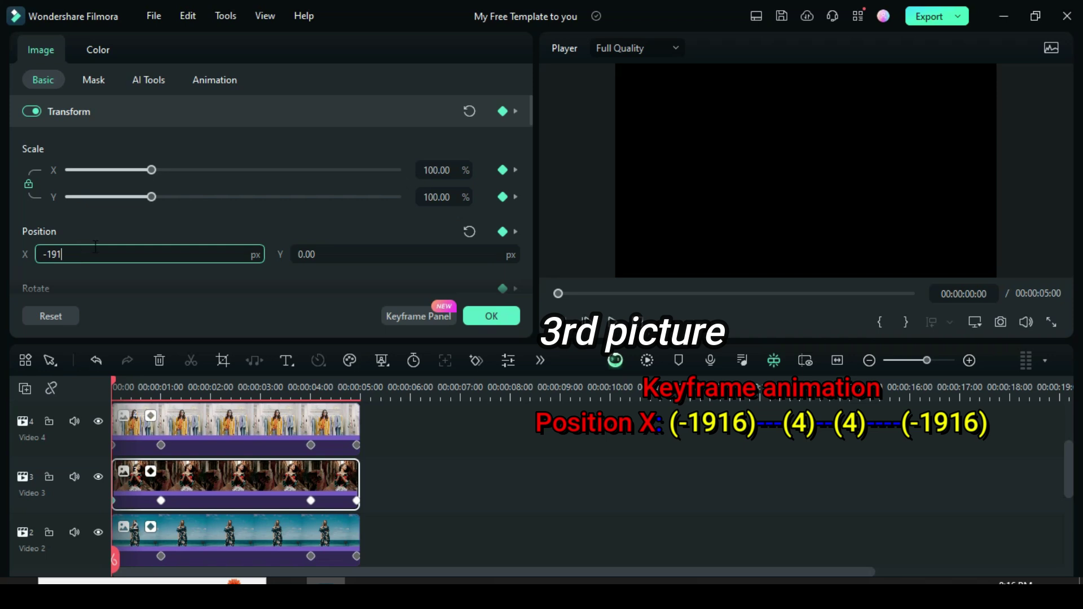
pyautogui.write('6')
pyautogui.click(95, 229)
pyautogui.click(161, 501)
pyautogui.doubleClick(56, 254)
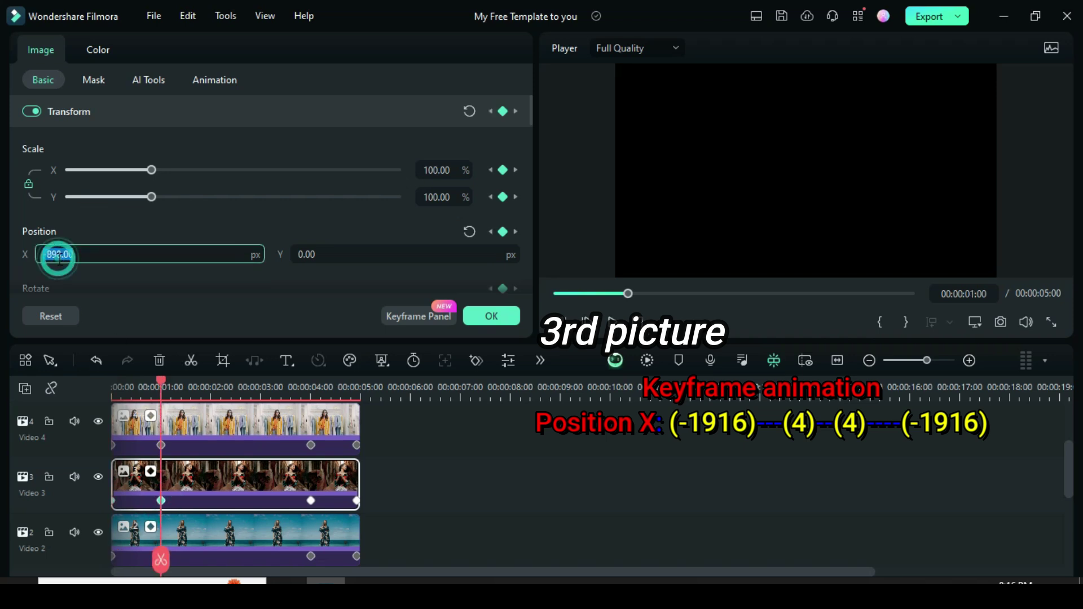
pyautogui.write('4')
pyautogui.click(79, 229)
# Set the Video 3 clip's 4-second and final keyframes to Position X 4 and -1916.
pyautogui.click(311, 500)
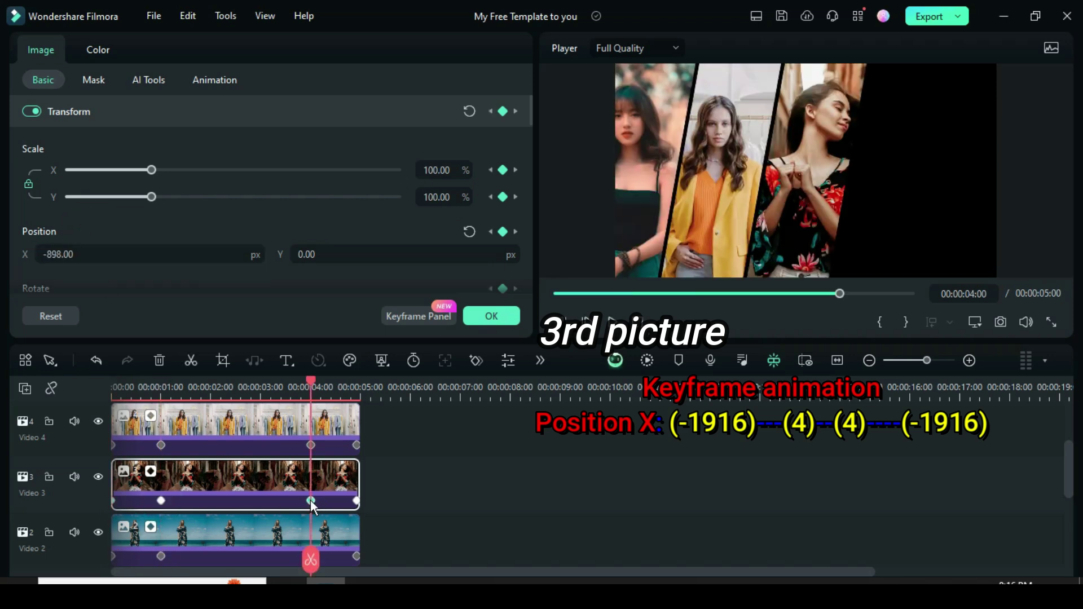
pyautogui.doubleClick(57, 253)
pyautogui.write('4')
pyautogui.click(93, 218)
pyautogui.click(356, 500)
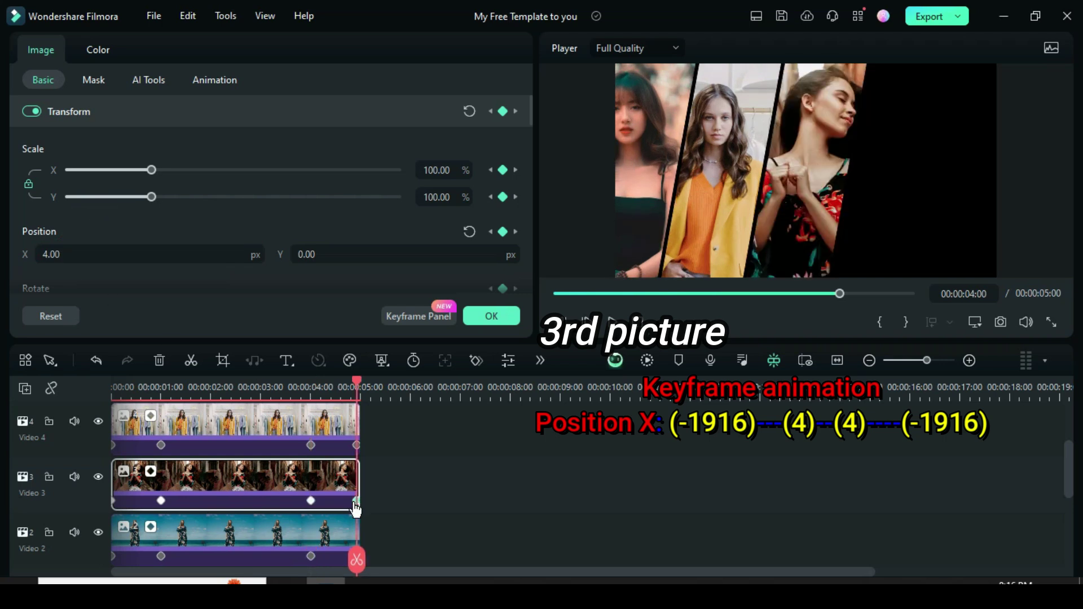
pyautogui.doubleClick(62, 254)
pyautogui.write('-191')
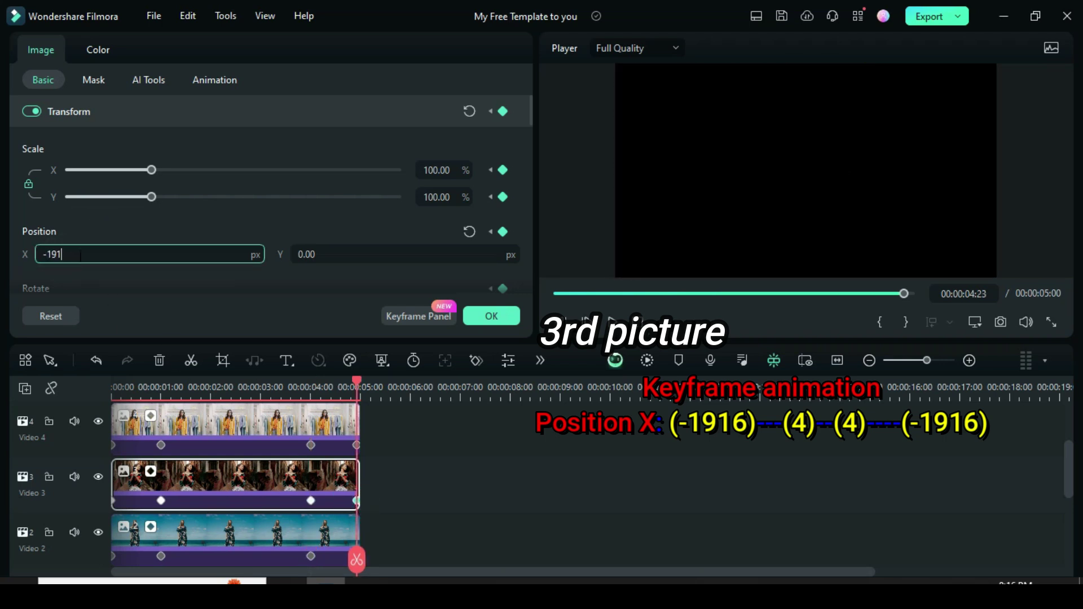
pyautogui.write('6')
pyautogui.click(94, 226)
# Set the Video 2 clip's first two keyframes to Position X 1484 and 436.
pyautogui.scroll(-1, 236, 499)
pyautogui.click(151, 471)
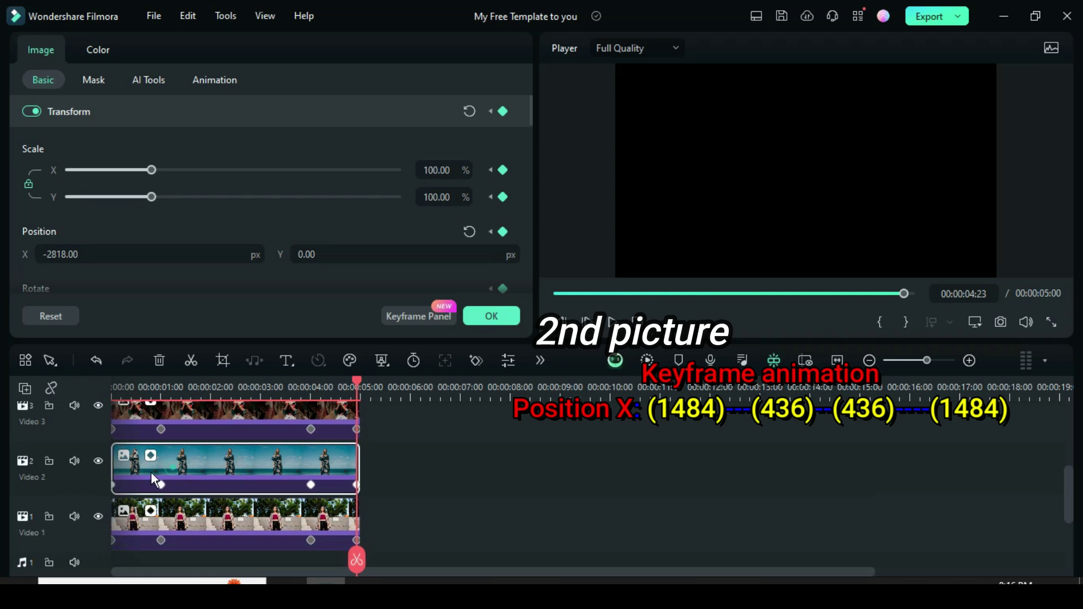
pyautogui.click(116, 484)
pyautogui.doubleClick(62, 255)
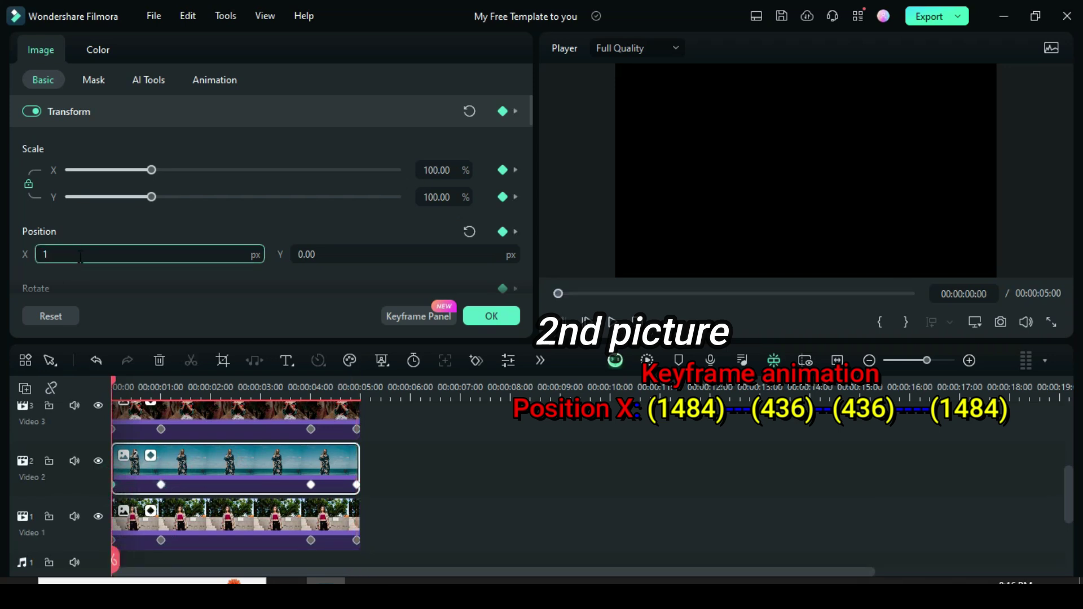
pyautogui.write('1484')
pyautogui.click(92, 229)
pyautogui.click(161, 485)
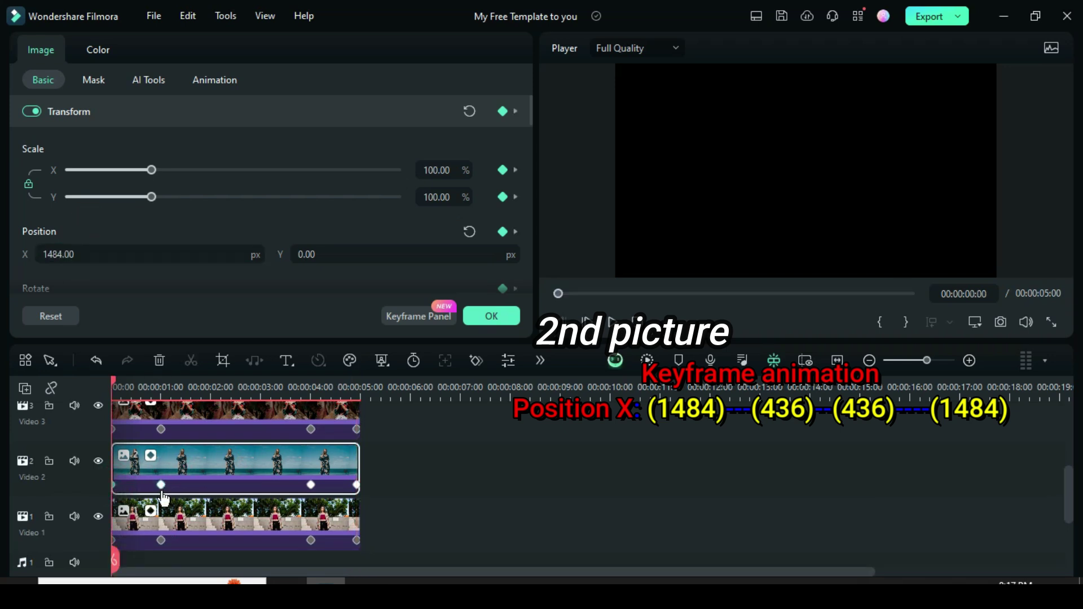
pyautogui.doubleClick(84, 255)
pyautogui.write('43')
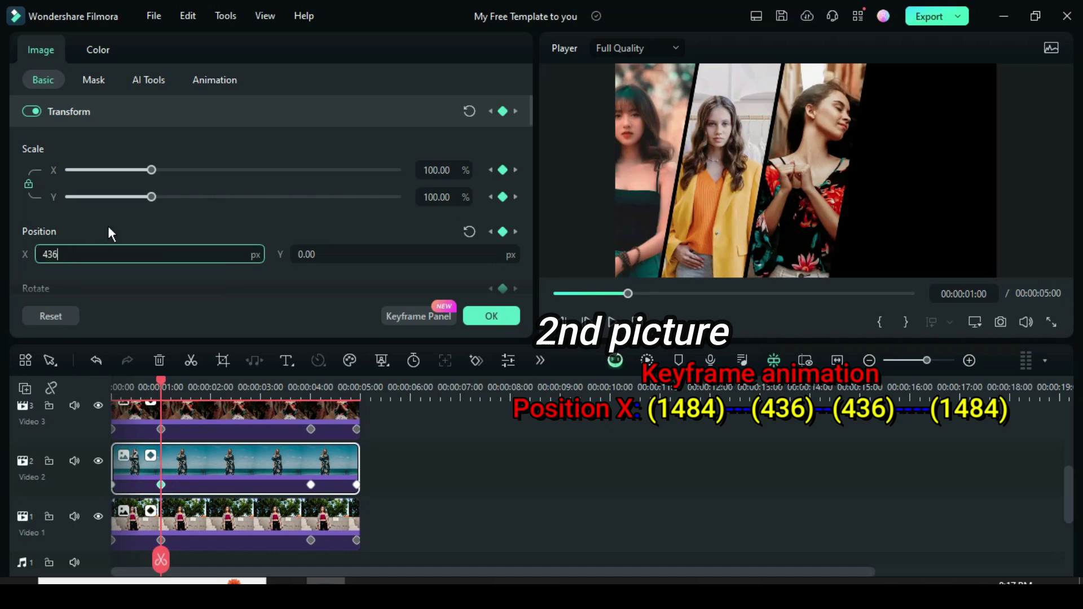
pyautogui.write('6')
pyautogui.click(111, 234)
# Set the Video 2 clip's 4-second and final keyframes to Position X 436 and 1484.
pyautogui.click(311, 484)
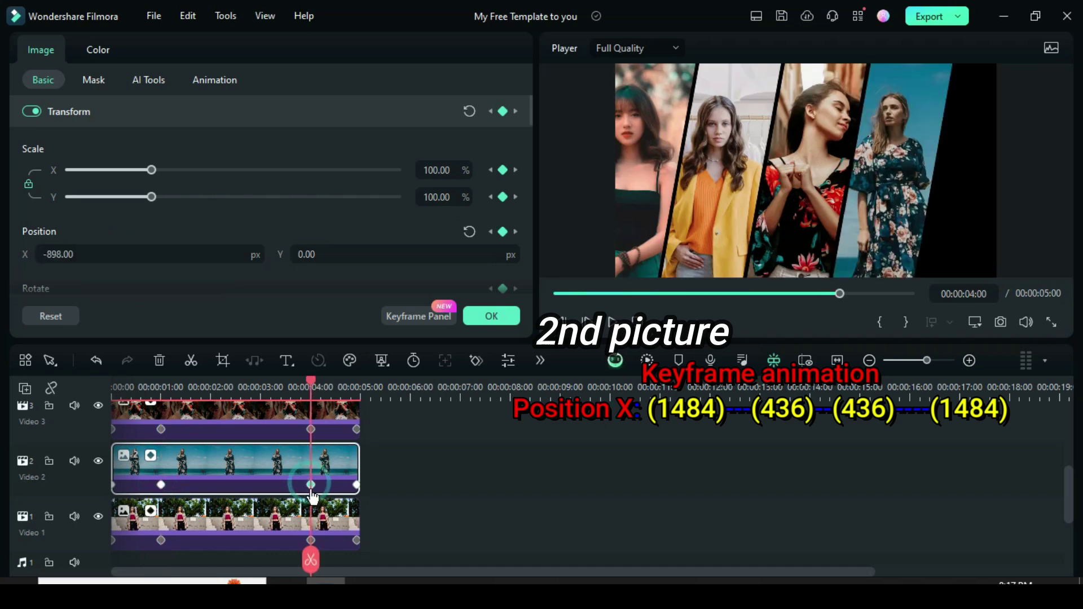
pyautogui.doubleClick(77, 252)
pyautogui.write('436')
pyautogui.click(99, 228)
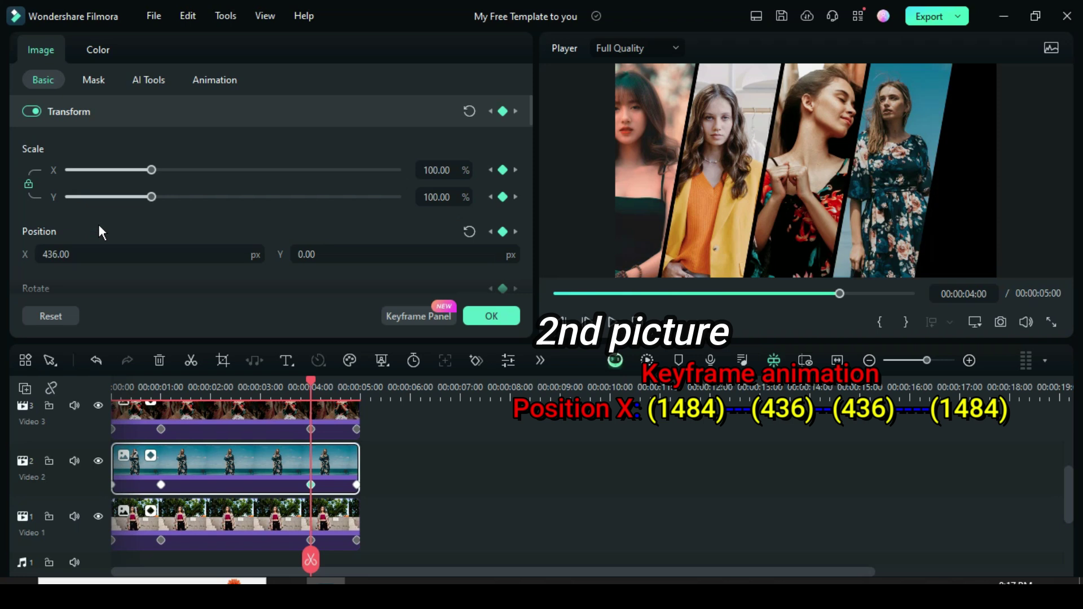
pyautogui.click(356, 484)
pyautogui.doubleClick(72, 254)
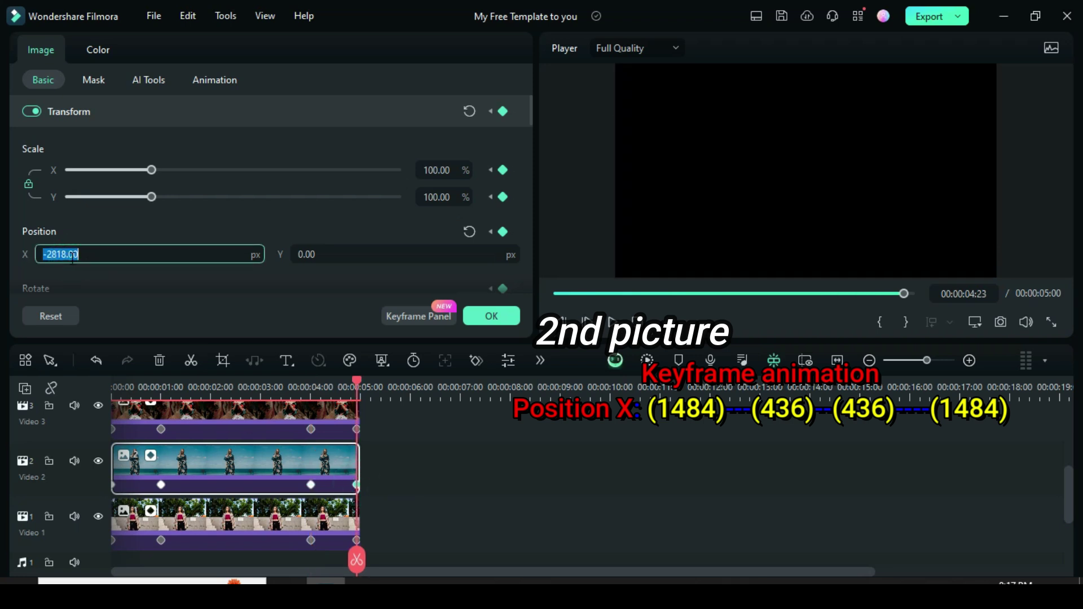
pyautogui.write('1484')
pyautogui.click(89, 219)
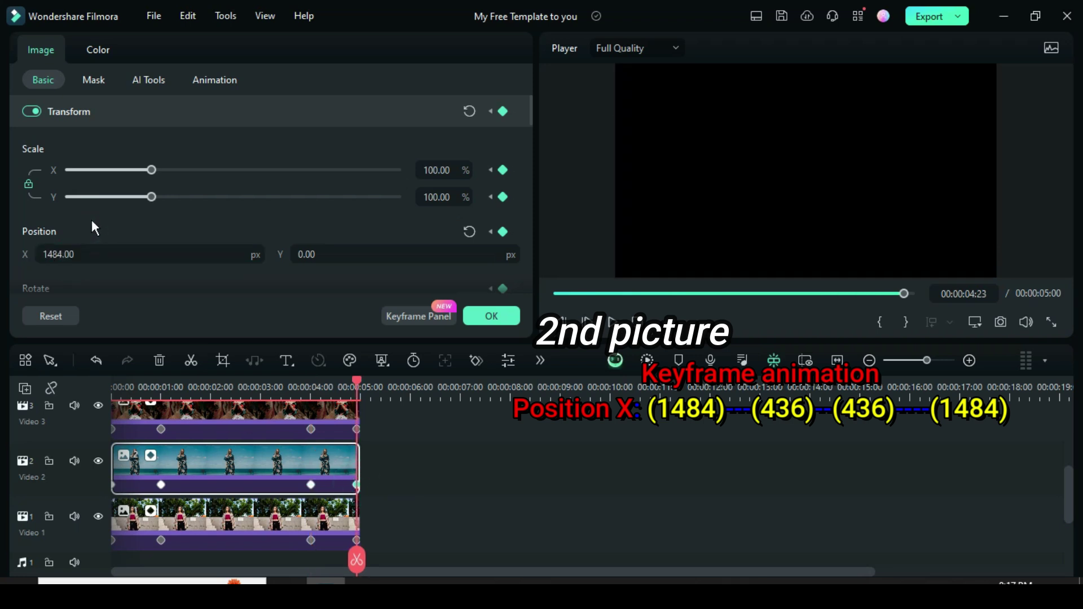
pyautogui.scroll(-1, 143, 505)
# Set the Video 1 clip's first two keyframes to Position X 1261 and 864.
pyautogui.click(143, 505)
pyautogui.click(113, 516)
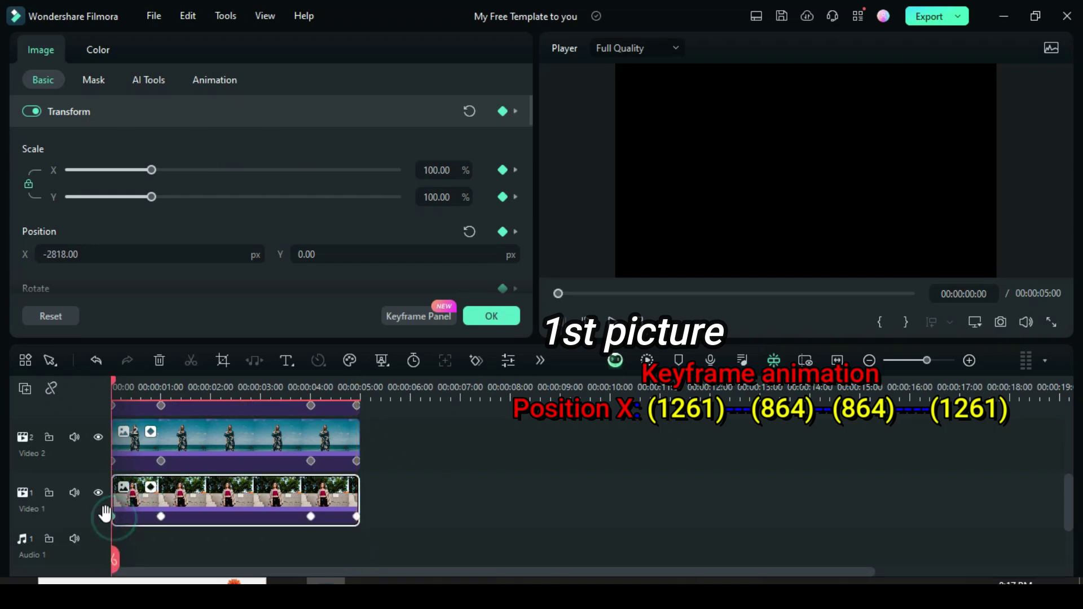
pyautogui.doubleClick(77, 254)
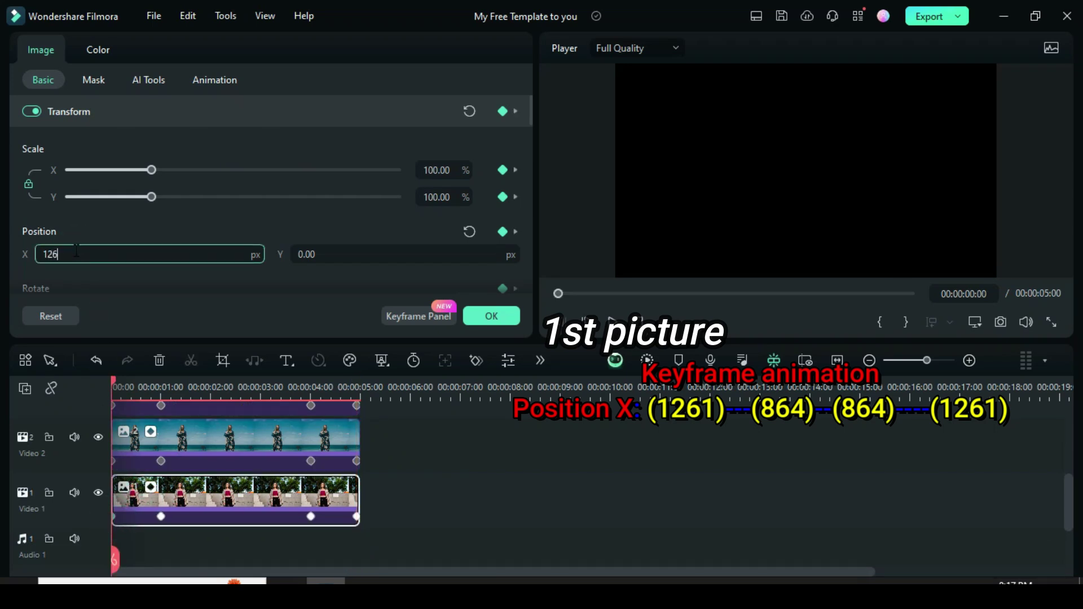
pyautogui.click(161, 516)
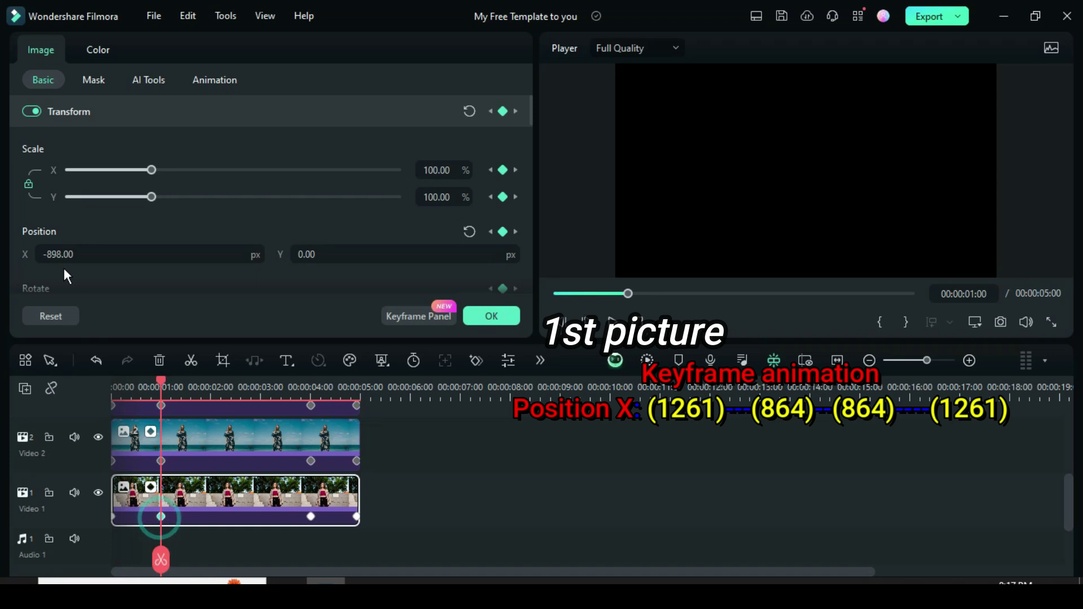
pyautogui.doubleClick(68, 254)
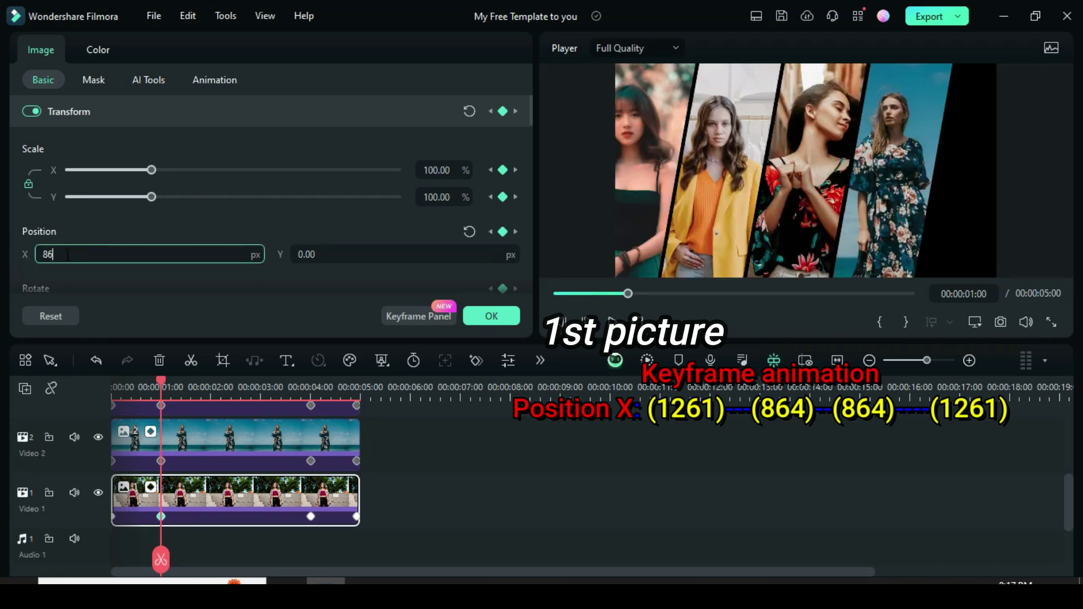
pyautogui.press('Return')
# Set the Video 1 clip's 4-second and final keyframes to Position X 864 and 1261.
pyautogui.click(310, 516)
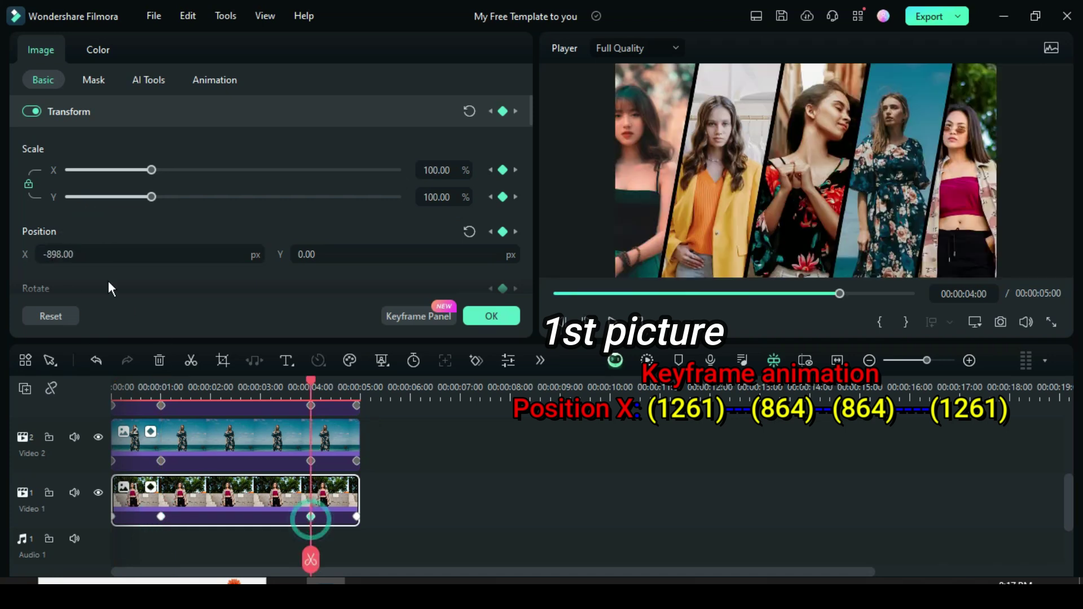
pyautogui.doubleClick(85, 252)
pyautogui.write('864')
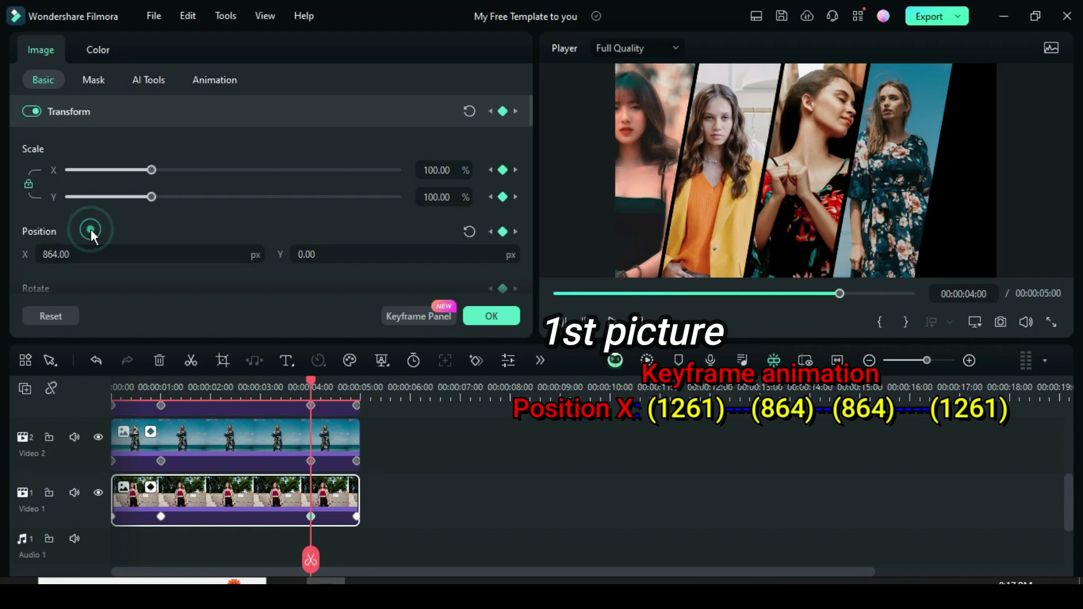
pyautogui.click(357, 516)
pyautogui.doubleClick(70, 255)
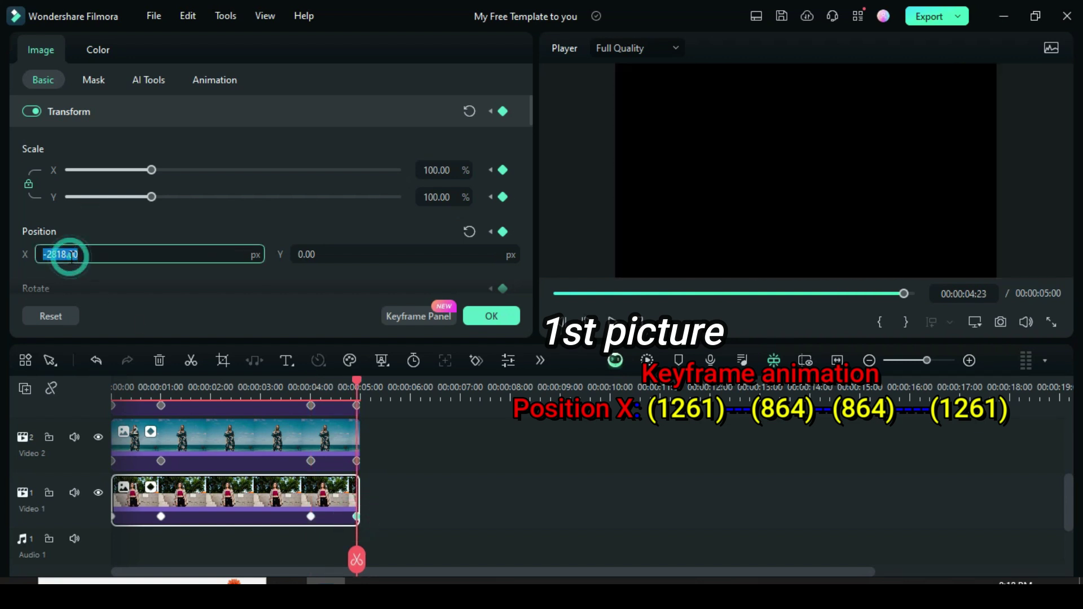
pyautogui.write('126')
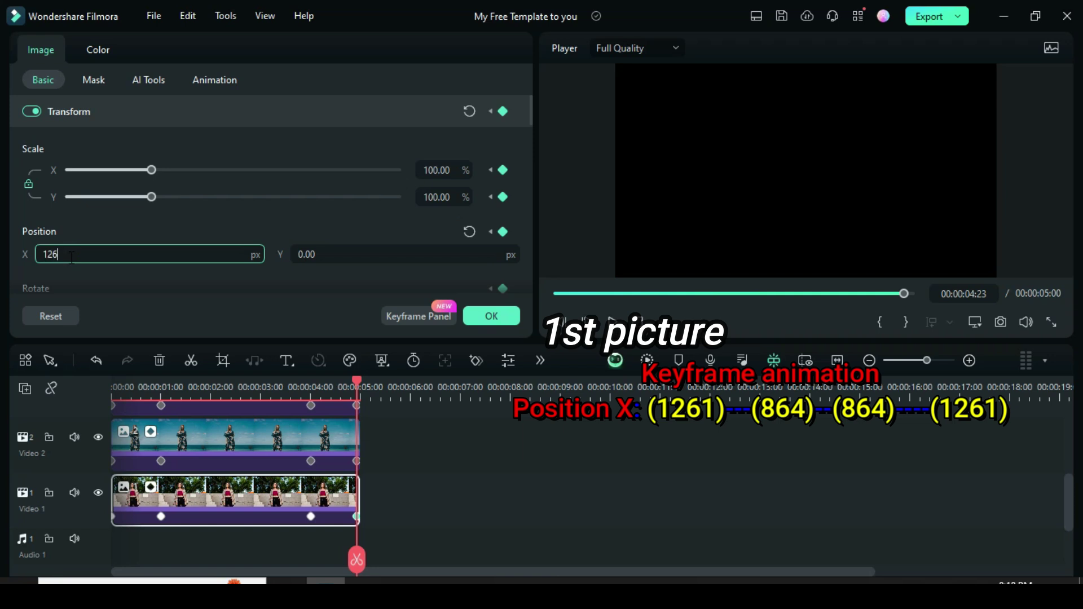
pyautogui.write('1')
pyautogui.click(107, 220)
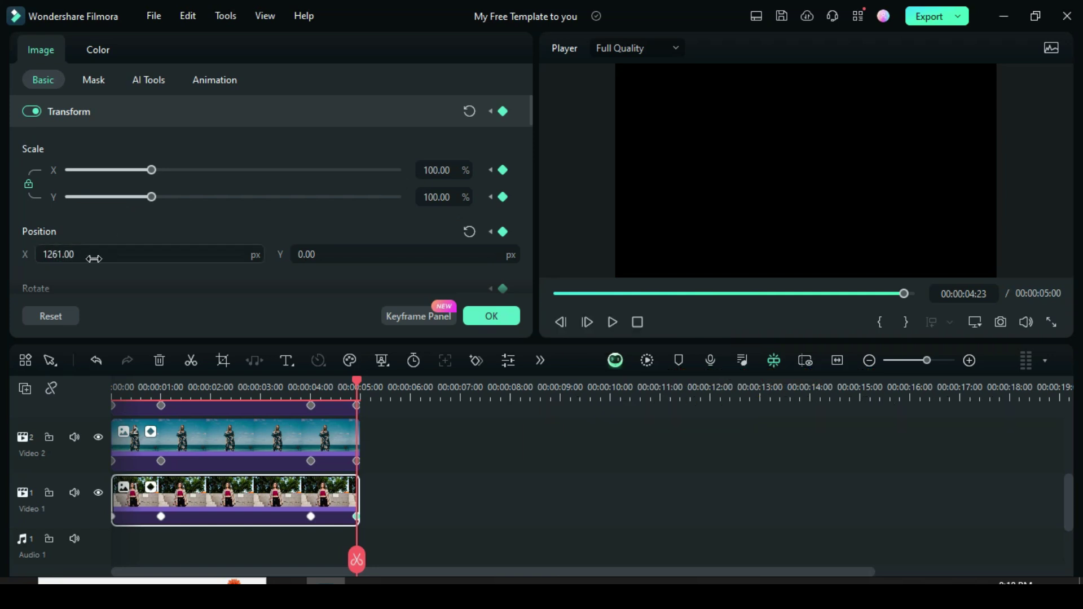
pyautogui.click(492, 317)
# Rewind to 00:00, render the timeline preview and play the five-strip slide animation.
pyautogui.click(553, 294)
pyautogui.scroll(1, 391, 505)
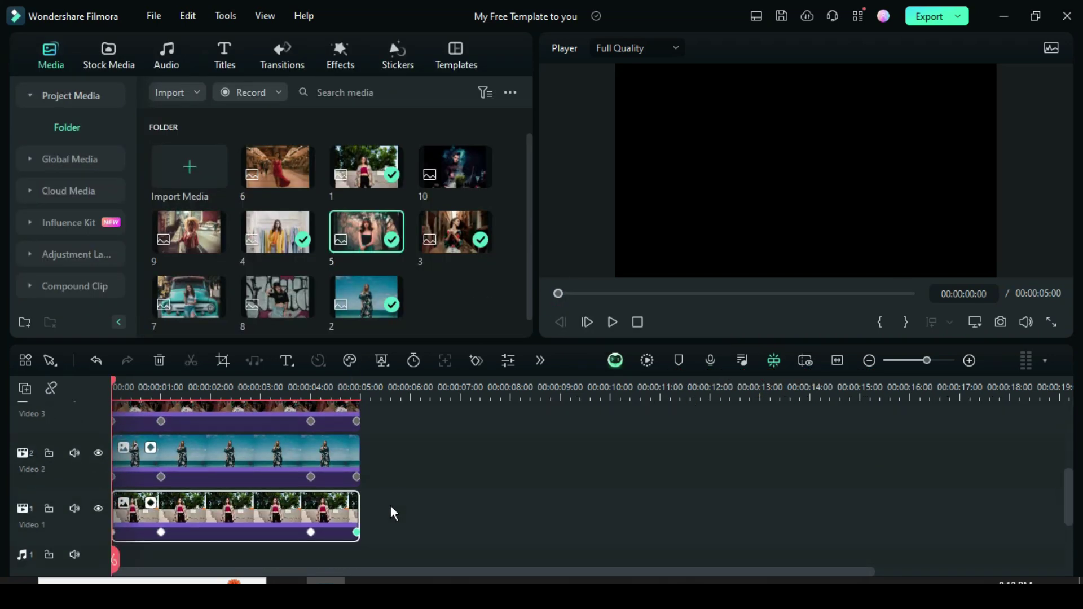
pyautogui.scroll(1, 390, 505)
pyautogui.click(647, 361)
pyautogui.scroll(2, 258, 449)
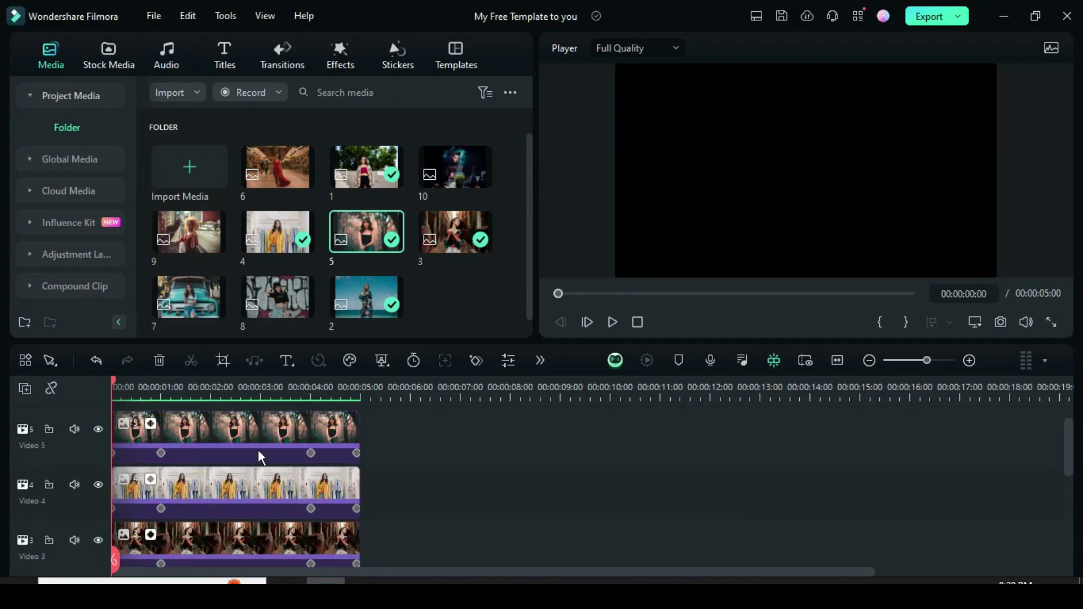
pyautogui.scroll(-2, 258, 449)
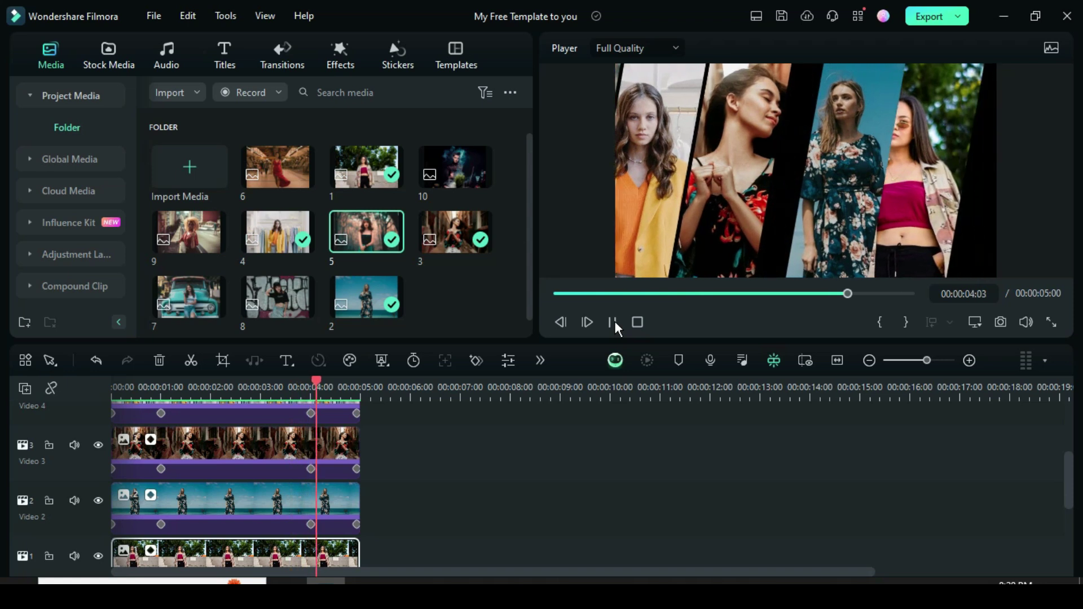
pyautogui.click(554, 294)
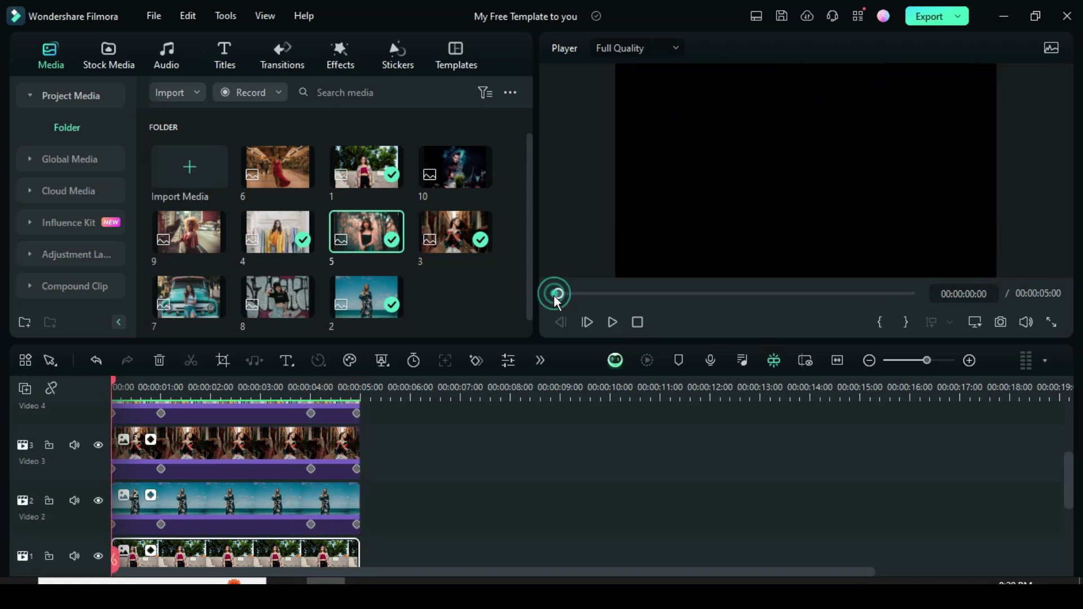
pyautogui.scroll(-2, 290, 448)
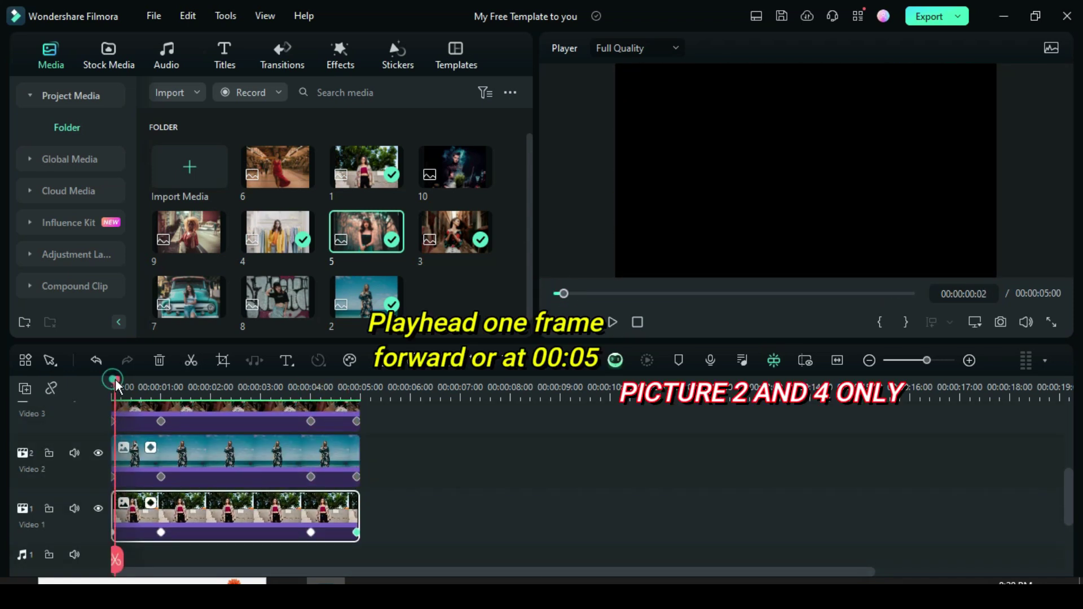
# Shift the Video 2 and Video 4 clips to start five frames later, at 00:05.
pyautogui.moveTo(117, 385); pyautogui.dragTo(121, 386)
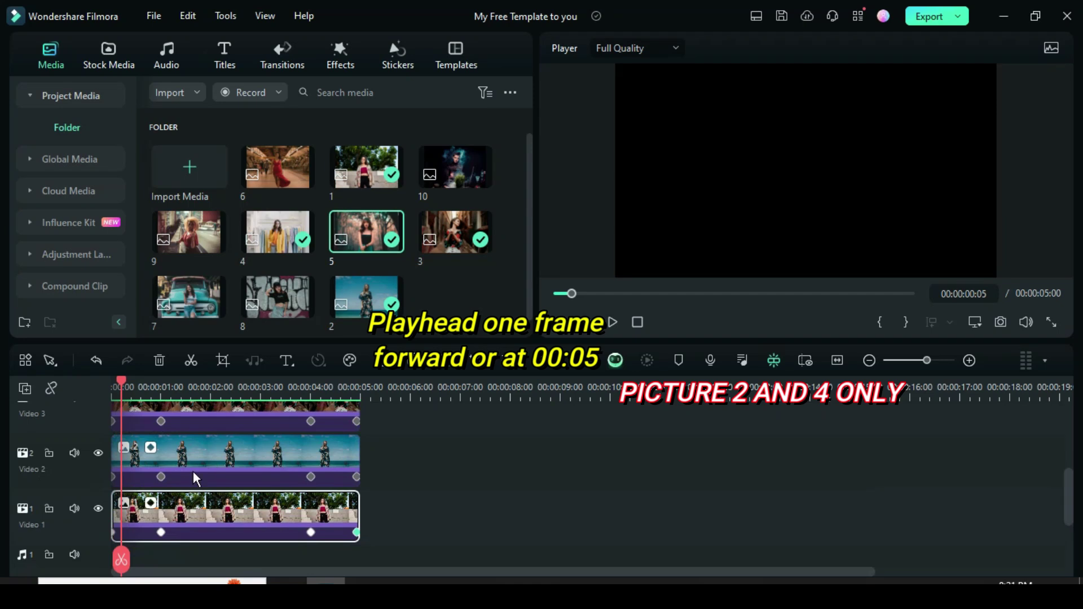
pyautogui.click(143, 462)
pyautogui.moveTo(143, 462)
pyautogui.mouseDown()
pyautogui.moveTo(160, 464)
pyautogui.moveTo(147, 449)
pyautogui.moveTo(158, 446)
pyautogui.moveTo(137, 444)
pyautogui.mouseUp()
pyautogui.scroll(2, 193, 458)
pyautogui.scroll(-2, 160, 445)
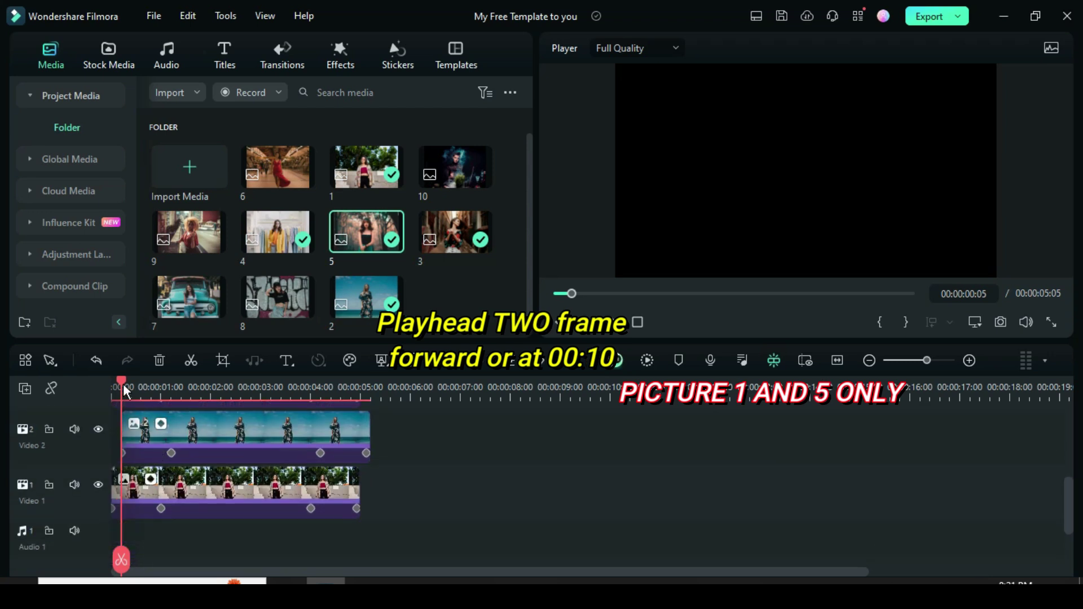
# Shift the Video 1 and Video 5 clips to start ten frames later, at 00:10.
pyautogui.moveTo(126, 389); pyautogui.dragTo(132, 387)
pyautogui.moveTo(138, 473); pyautogui.dragTo(178, 493)
pyautogui.scroll(4, 191, 486)
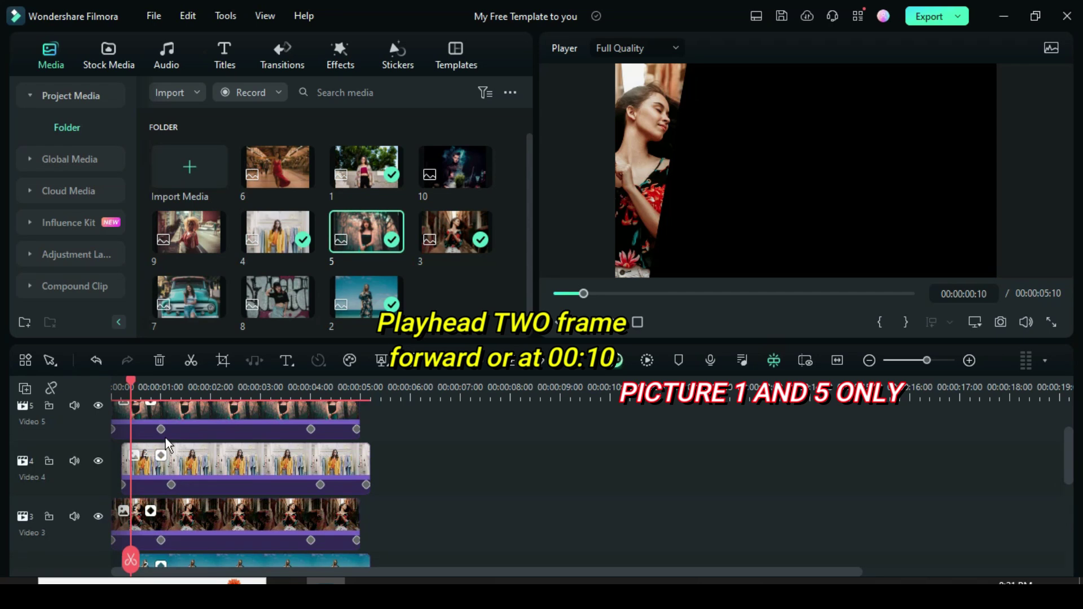
pyautogui.moveTo(165, 435); pyautogui.dragTo(178, 447)
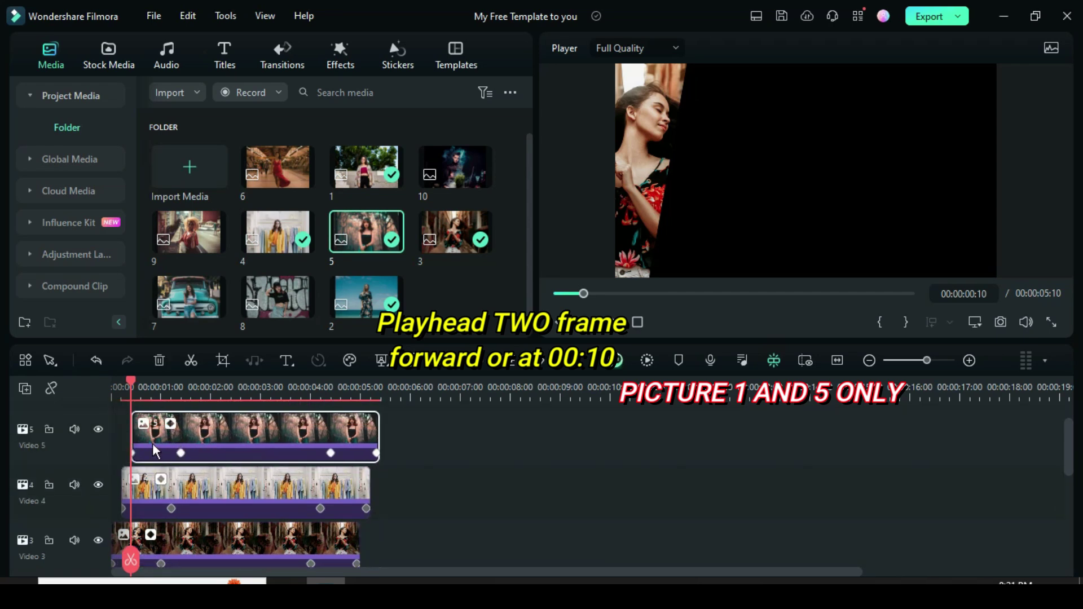
pyautogui.moveTo(138, 391); pyautogui.dragTo(113, 389)
pyautogui.scroll(-3, 181, 478)
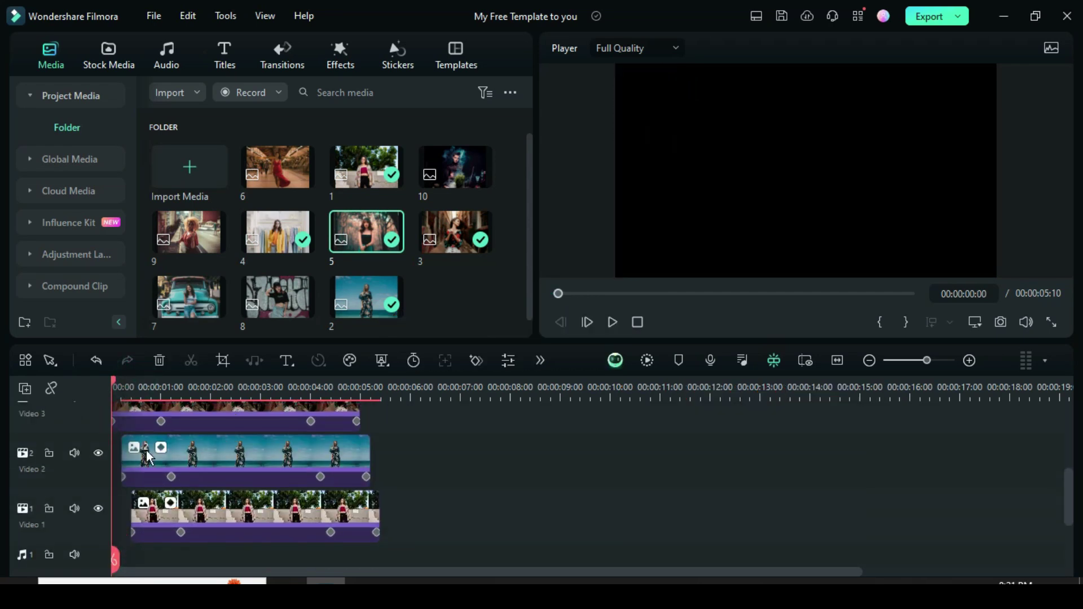
pyautogui.scroll(5, 181, 479)
pyautogui.scroll(-3, 181, 478)
# Render the staggered collage preview and play it through to the end.
pyautogui.press('Return')
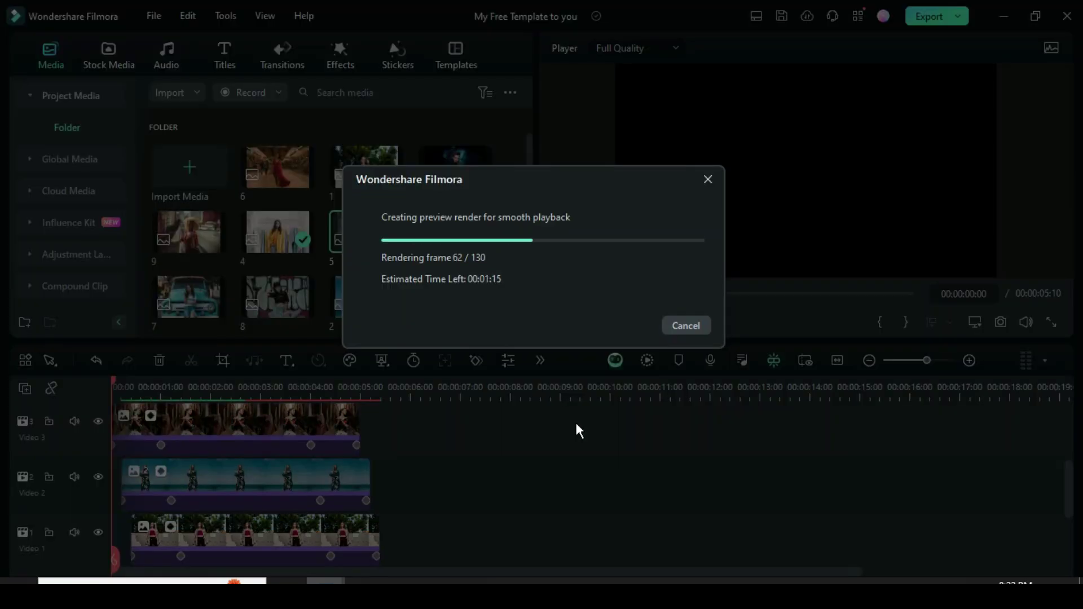
pyautogui.scroll(1, 579, 431)
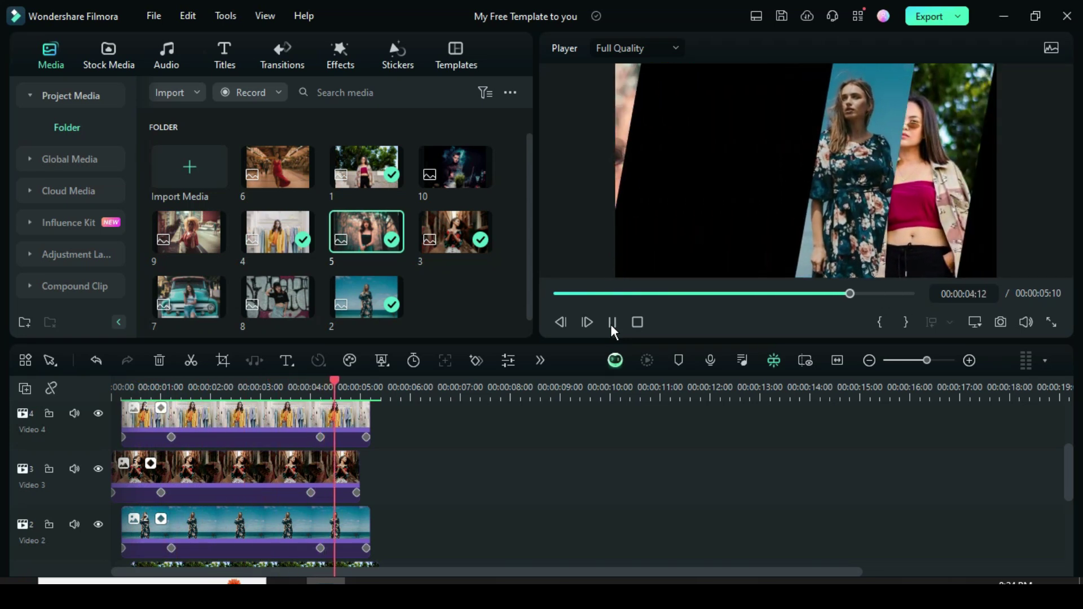
pyautogui.scroll(-2, 393, 466)
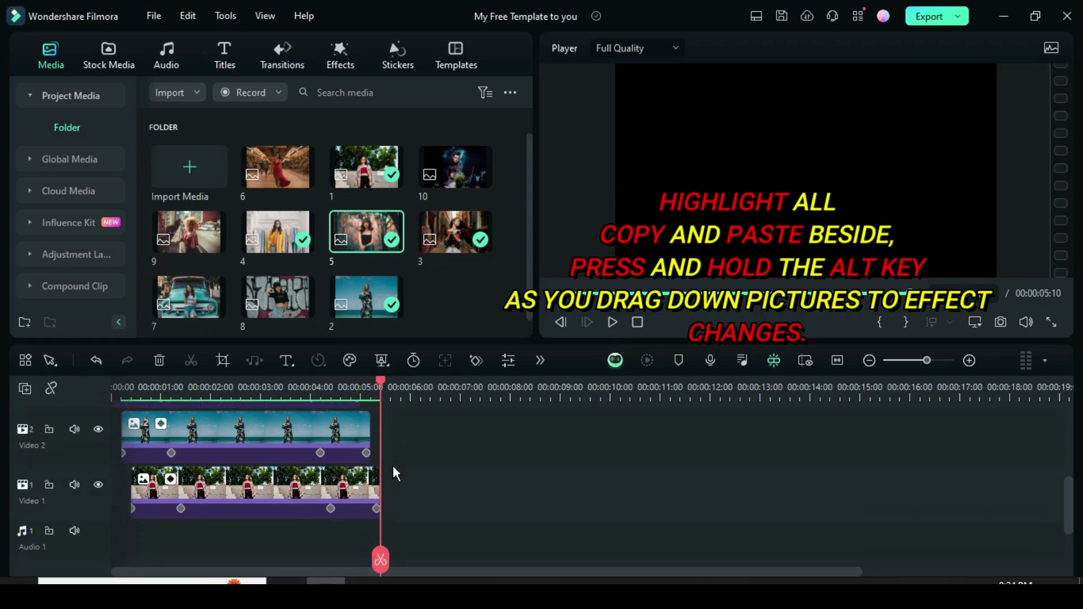
# Marquee-select all the staggered strip clips and copy them.
pyautogui.moveTo(430, 498); pyautogui.dragTo(223, 405)
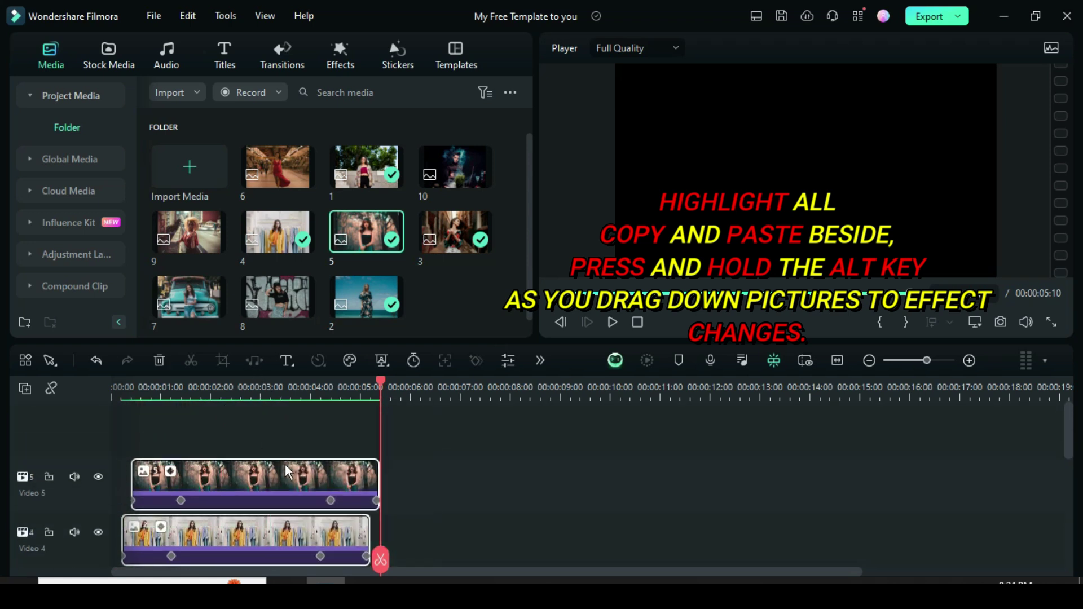
pyautogui.rightClick(285, 464)
pyautogui.click(314, 35)
pyautogui.scroll(-2, 440, 464)
pyautogui.scroll(-2, 440, 465)
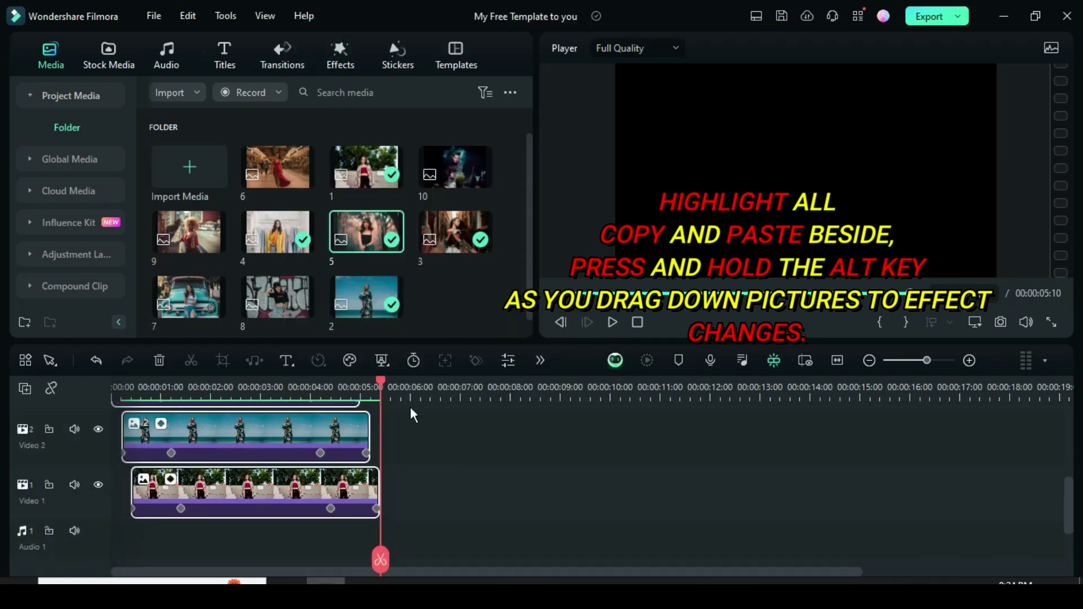
# Paste the copied clips at the playhead near 00:07.
pyautogui.click(459, 391)
pyautogui.moveTo(459, 389); pyautogui.dragTo(461, 391)
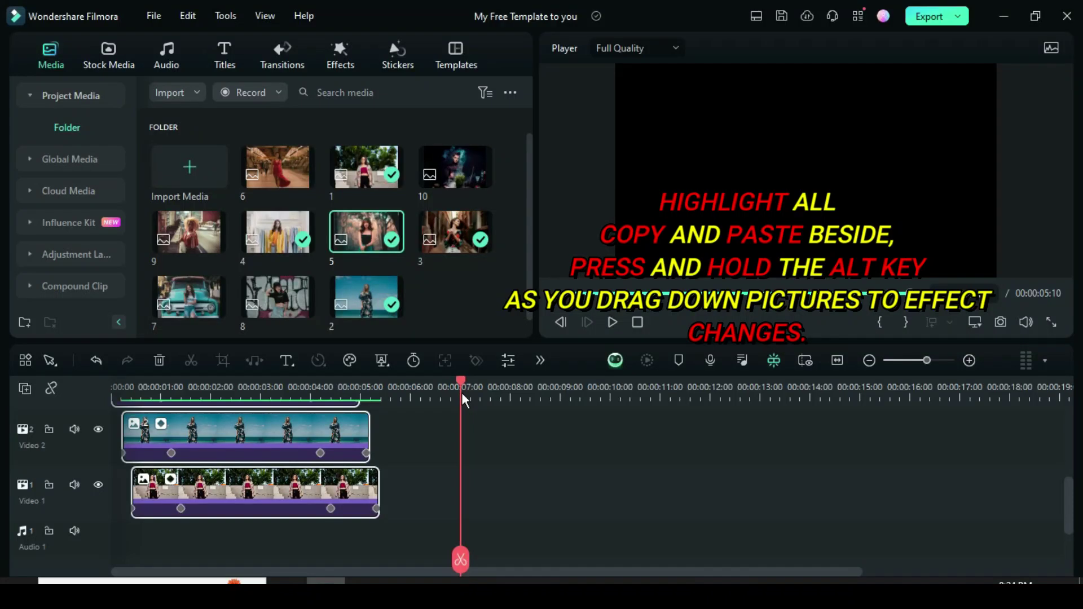
pyautogui.rightClick(470, 478)
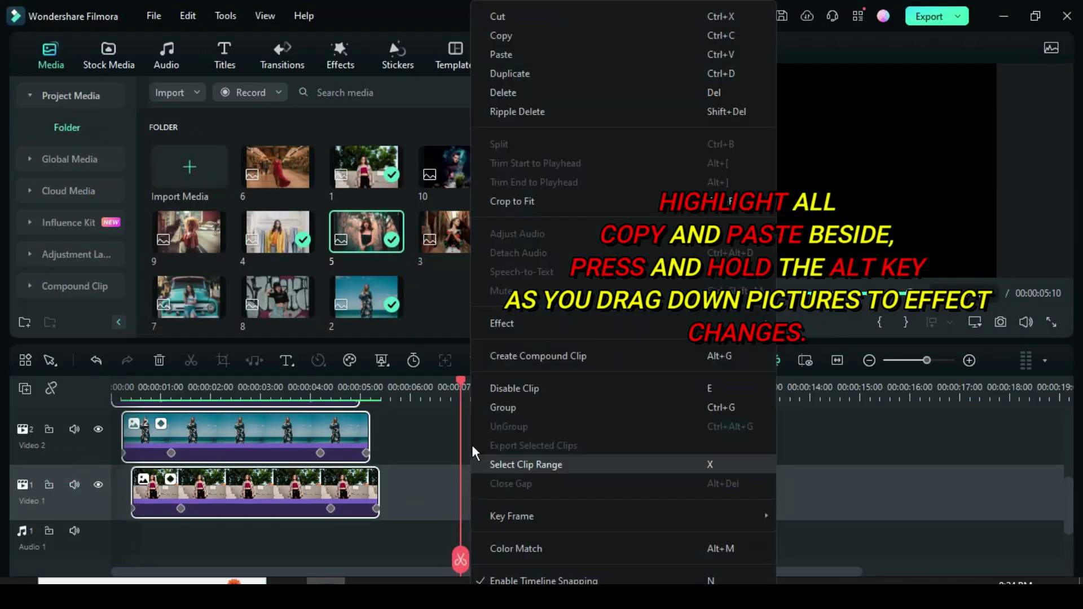
pyautogui.click(510, 55)
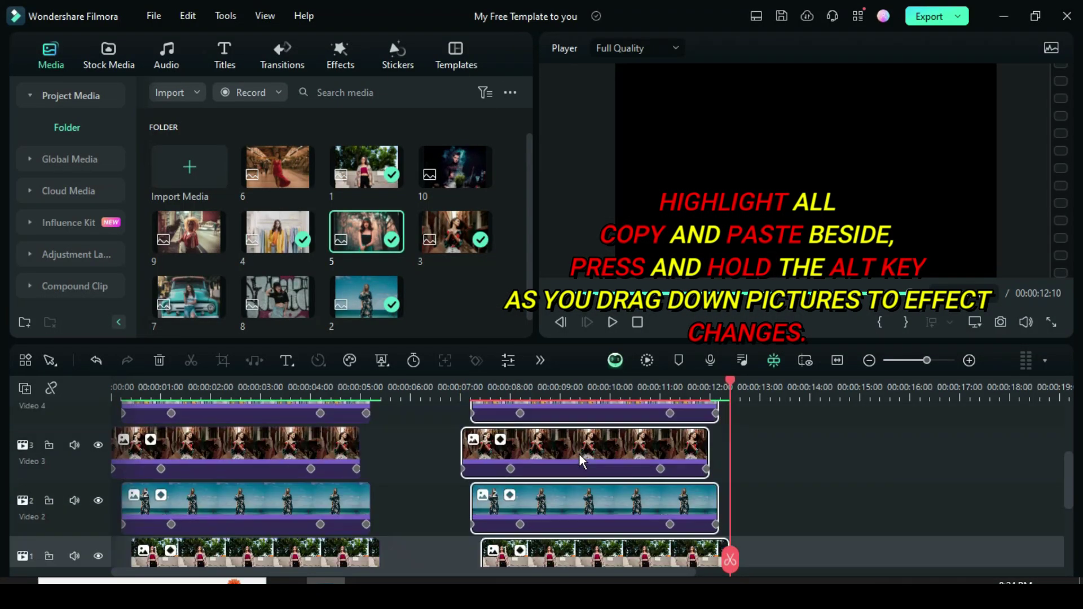
pyautogui.click(570, 497)
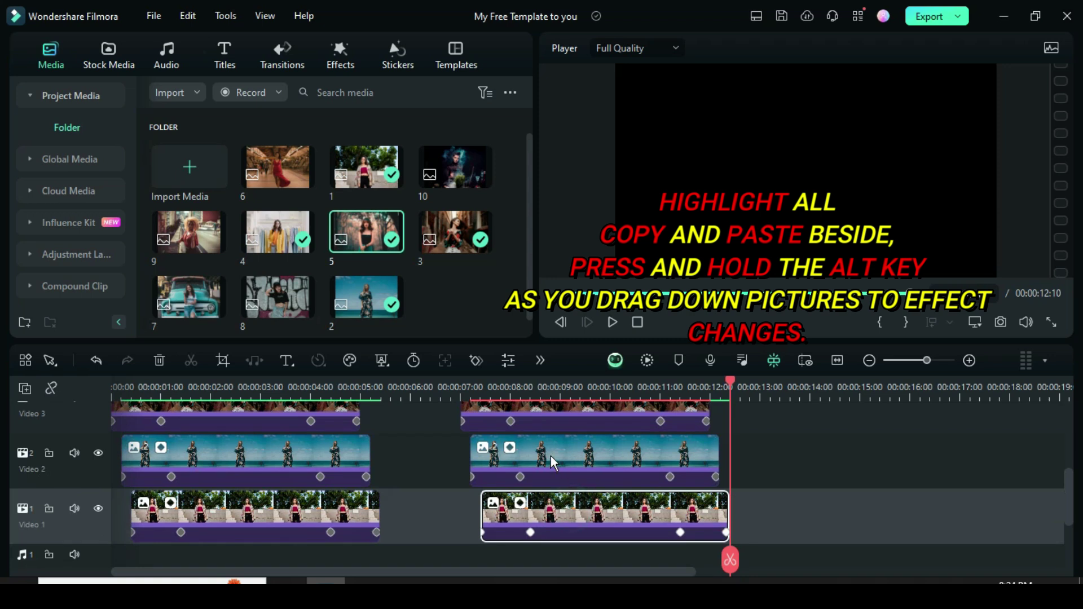
# Replace the pasted strips' pictures on Video 1–5 with images 6, 7, 8, 9 and 10.
pyautogui.moveTo(281, 176); pyautogui.dragTo(570, 511)
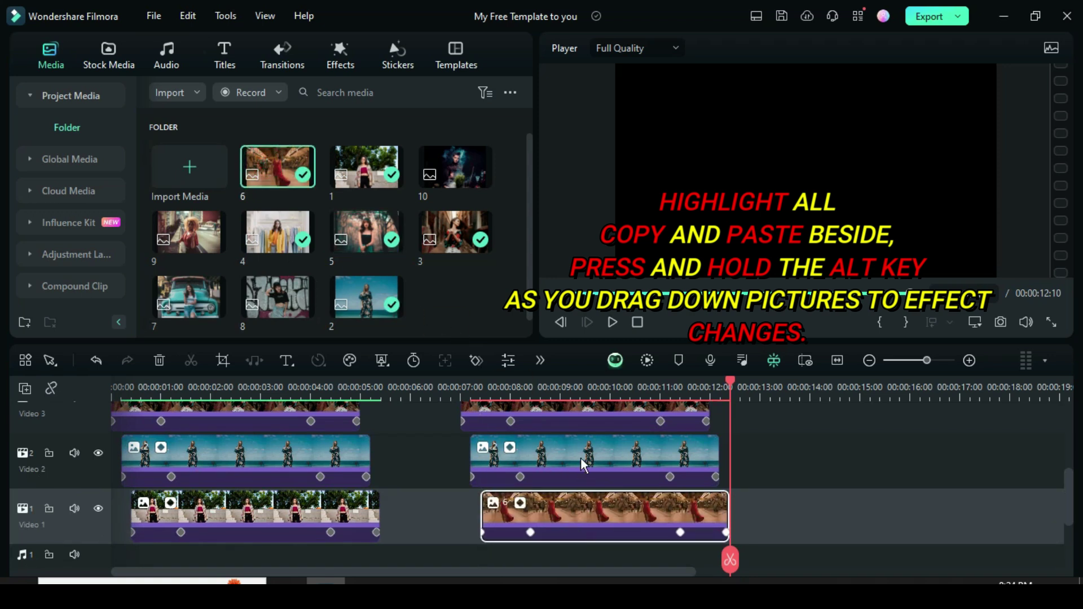
pyautogui.click(580, 455)
pyautogui.moveTo(180, 297); pyautogui.dragTo(574, 462)
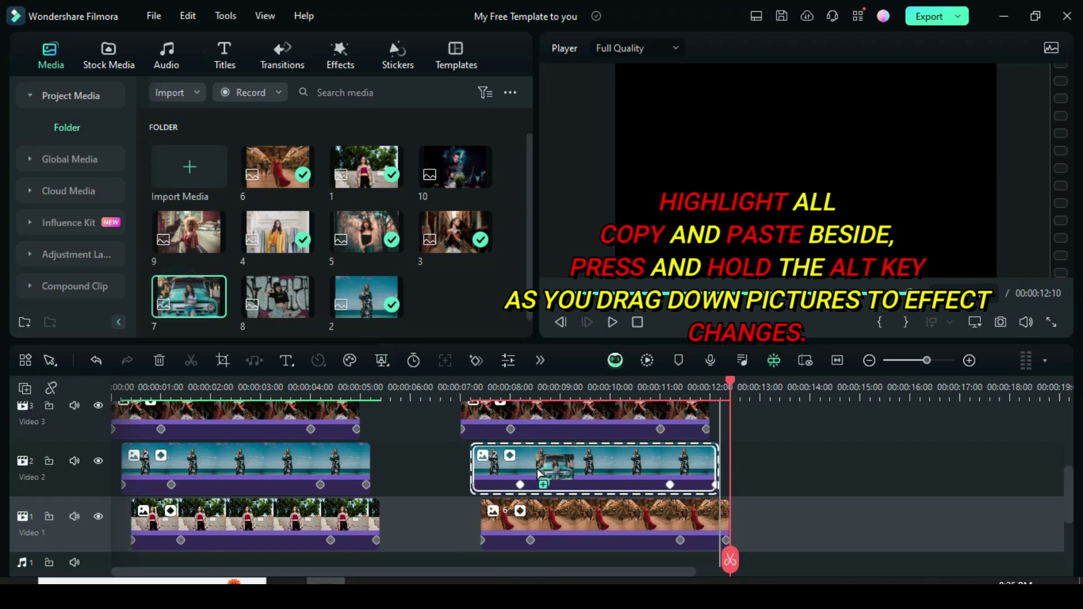
pyautogui.scroll(2, 573, 477)
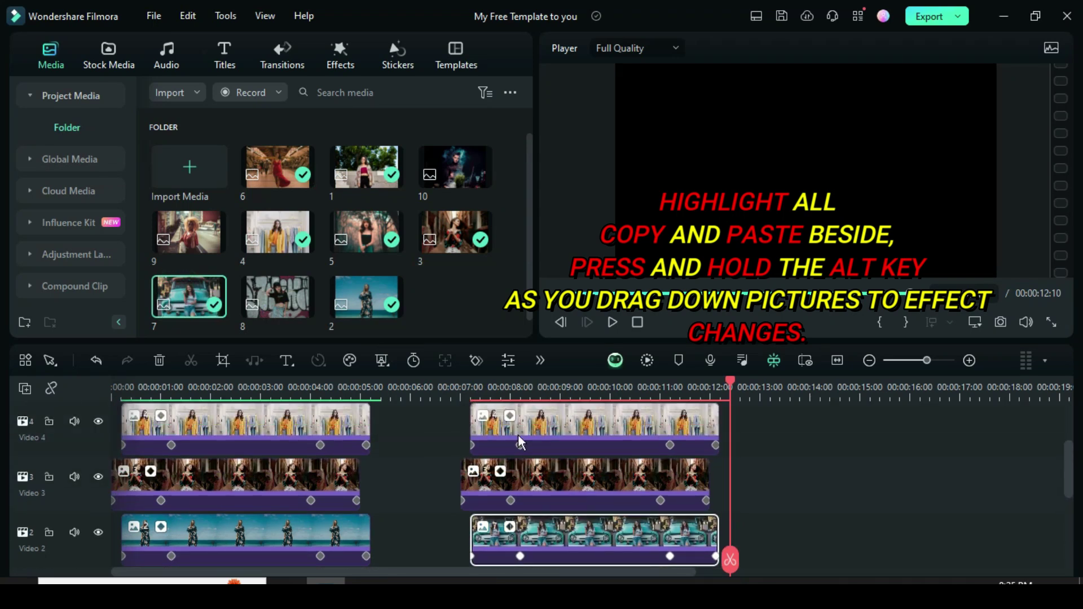
pyautogui.moveTo(268, 289); pyautogui.dragTo(565, 485)
pyautogui.scroll(1, 565, 486)
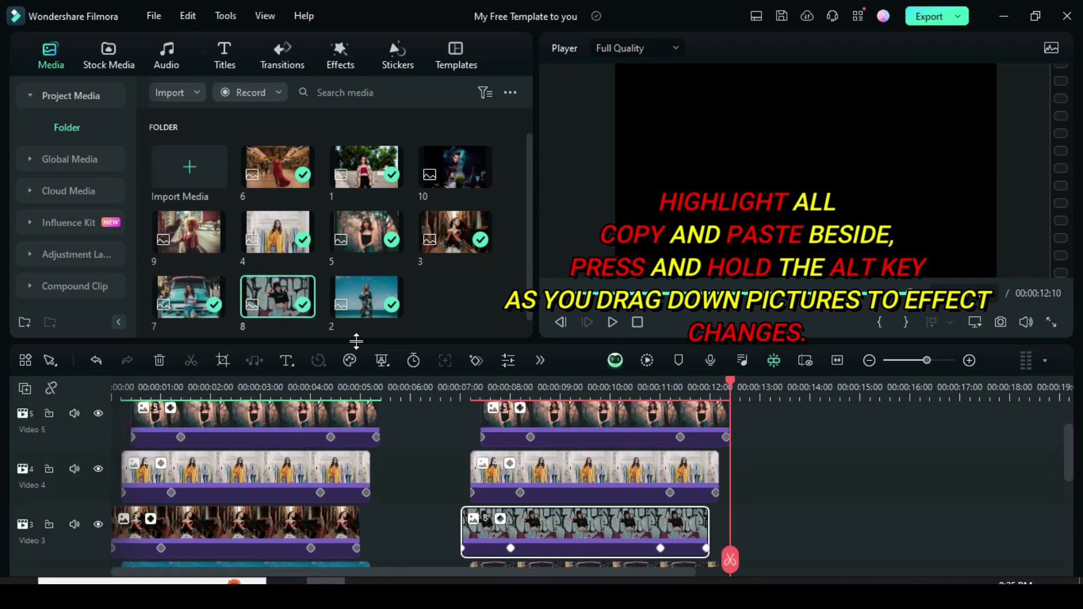
pyautogui.moveTo(180, 231); pyautogui.dragTo(564, 482)
pyautogui.scroll(1, 564, 480)
pyautogui.moveTo(445, 182); pyautogui.dragTo(588, 494)
pyautogui.scroll(-3, 588, 491)
pyautogui.scroll(3, 577, 465)
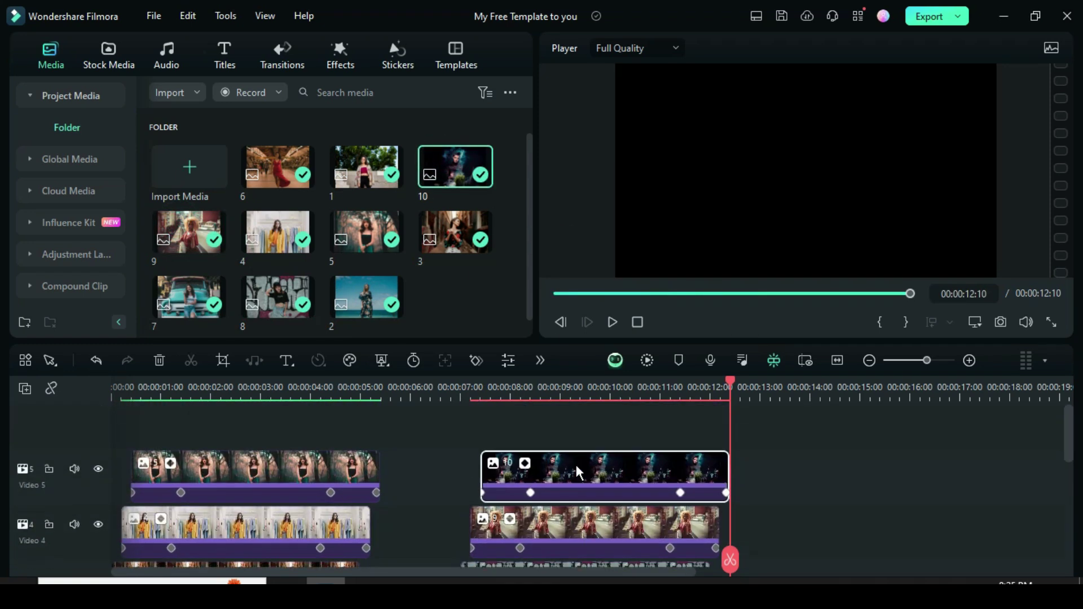
pyautogui.moveTo(156, 429); pyautogui.dragTo(282, 542)
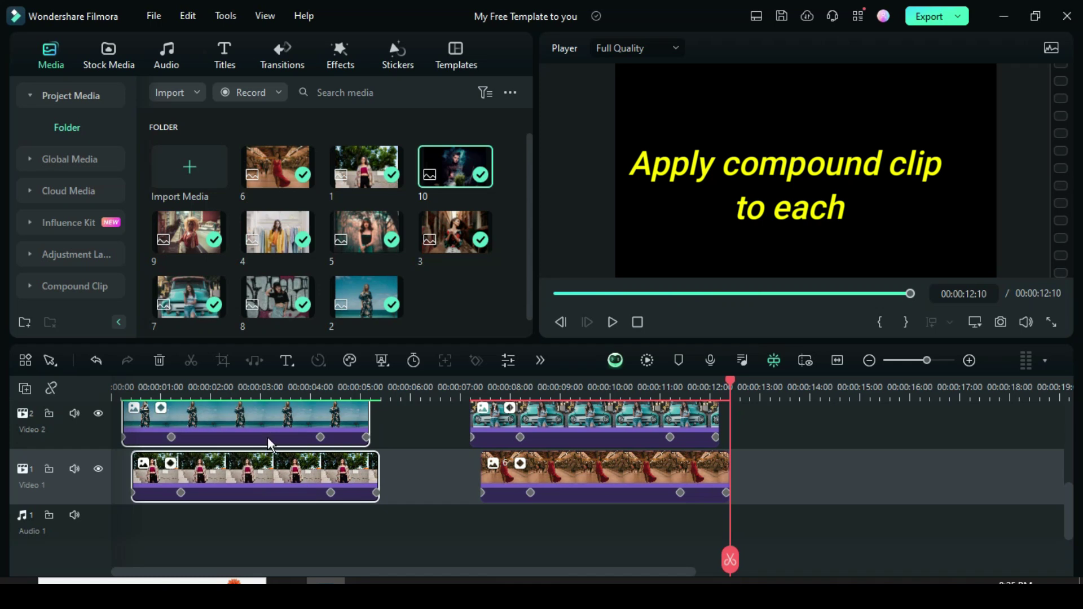
# Combine the left stack of five strips into Compound Clip 1.
pyautogui.rightClick(258, 421)
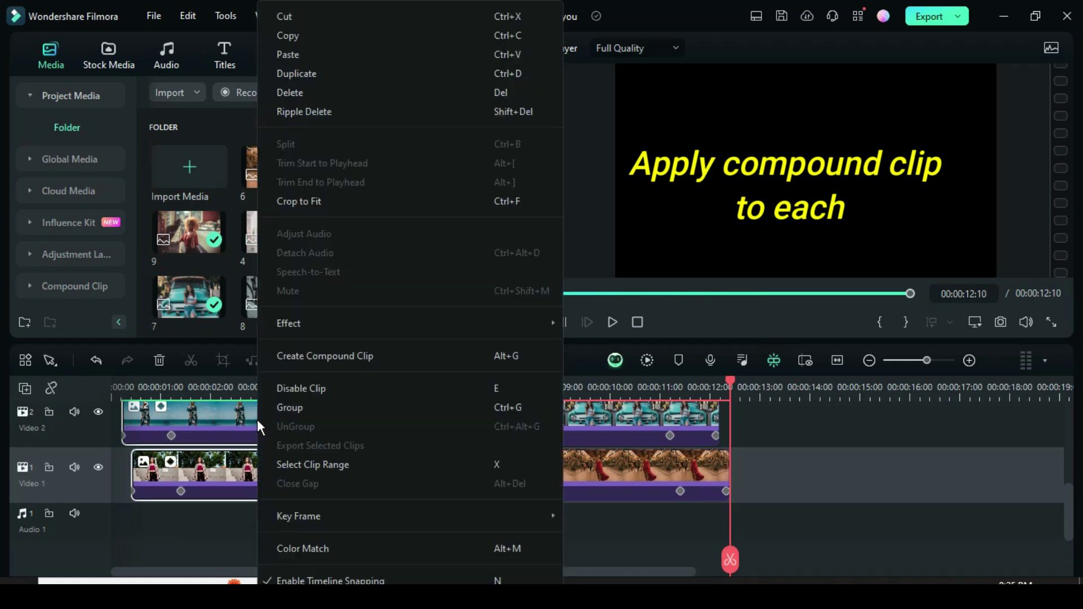
pyautogui.click(326, 356)
pyautogui.click(620, 311)
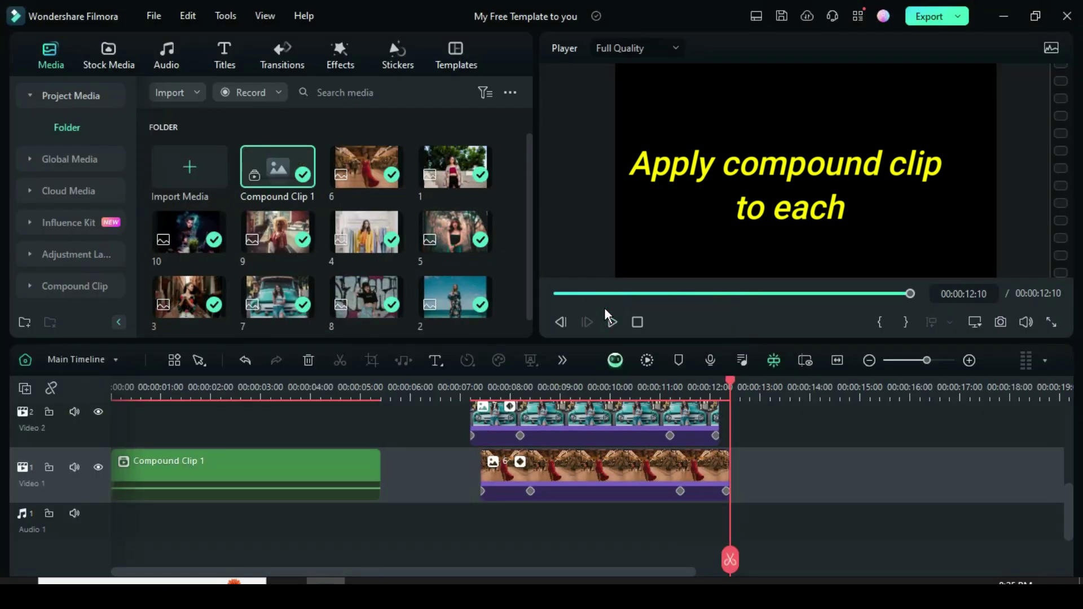
pyautogui.scroll(4, 614, 428)
# Combine the right stack of five strips into Compound Clip 2.
pyautogui.moveTo(558, 422); pyautogui.dragTo(624, 542)
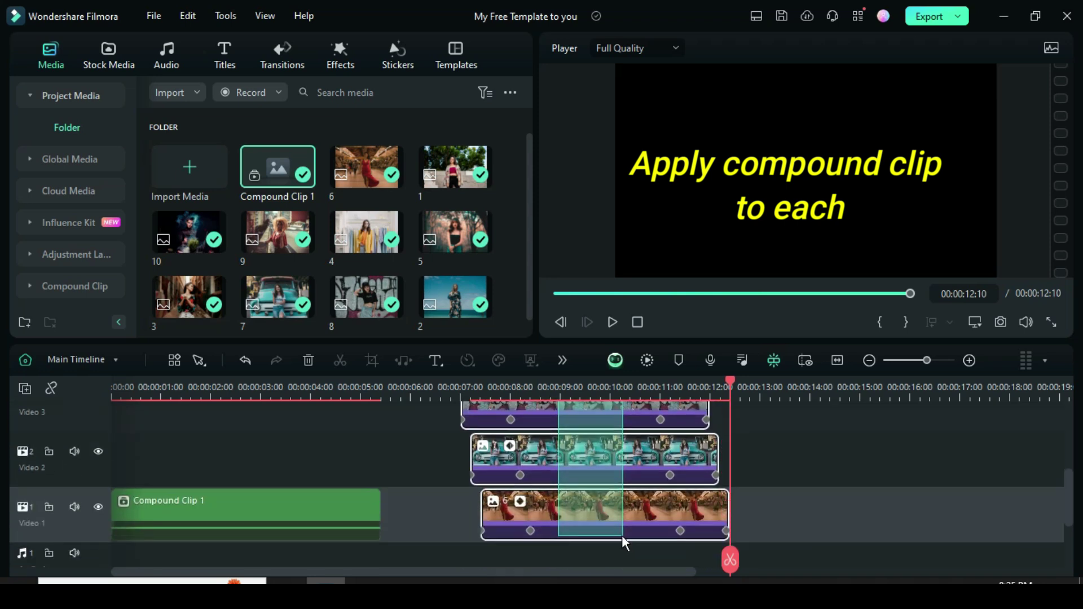
pyautogui.rightClick(621, 541)
pyautogui.click(612, 354)
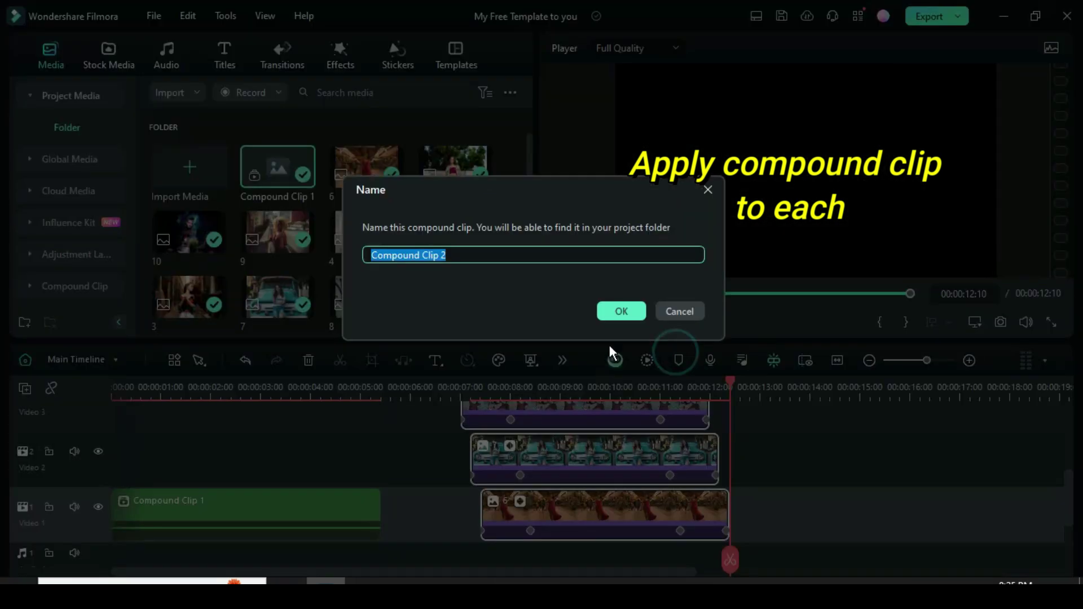
pyautogui.click(621, 311)
pyautogui.click(237, 511)
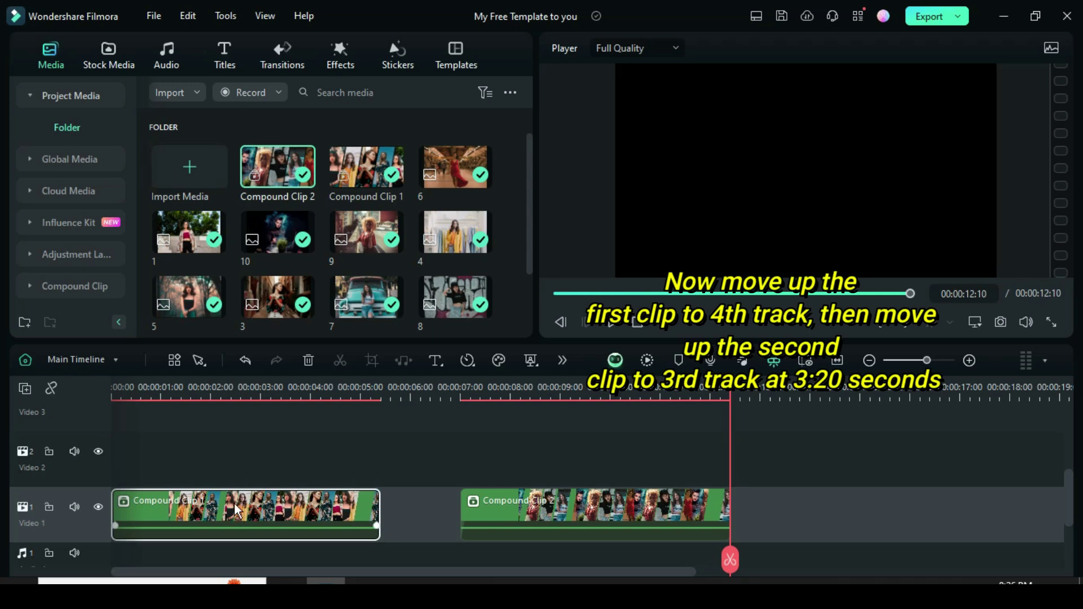
# Move Compound Clip 1 to Video 4 and Compound Clip 2 to Video 3 starting at 3:20.
pyautogui.moveTo(231, 521); pyautogui.dragTo(172, 458)
pyautogui.moveTo(520, 556); pyautogui.dragTo(423, 464)
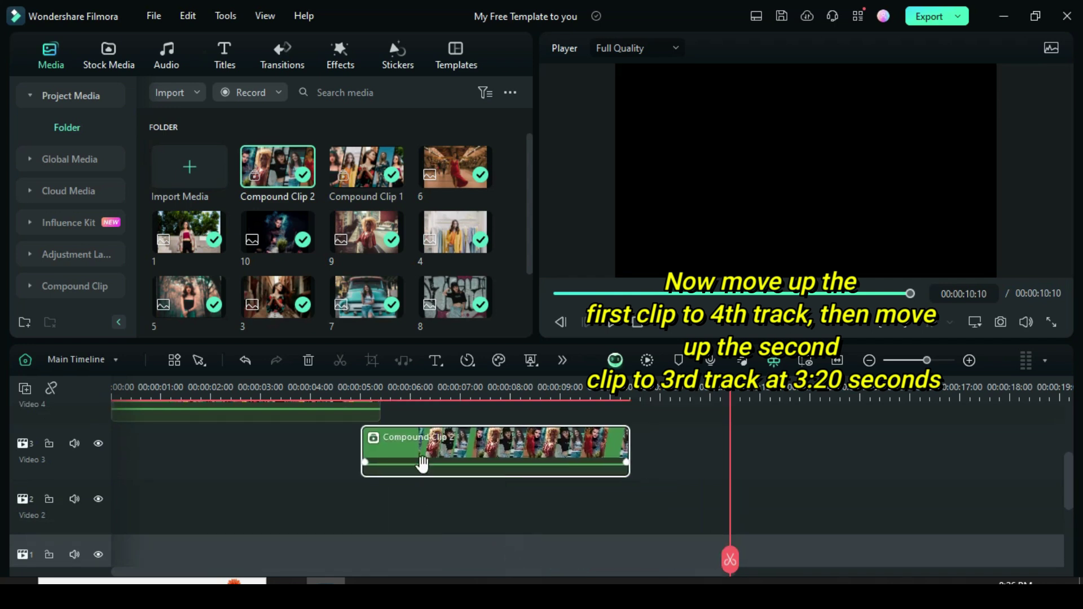
pyautogui.click(609, 294)
pyautogui.moveTo(177, 388); pyautogui.dragTo(303, 433)
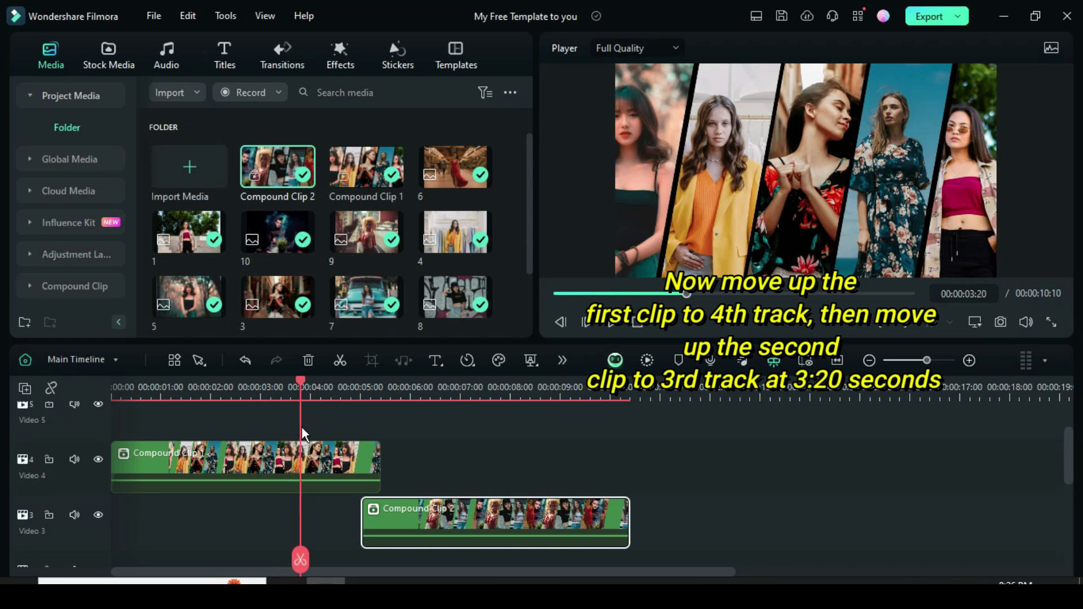
pyautogui.moveTo(466, 520); pyautogui.dragTo(416, 526)
# Render the timeline preview and play the collage from the start.
pyautogui.click(392, 513)
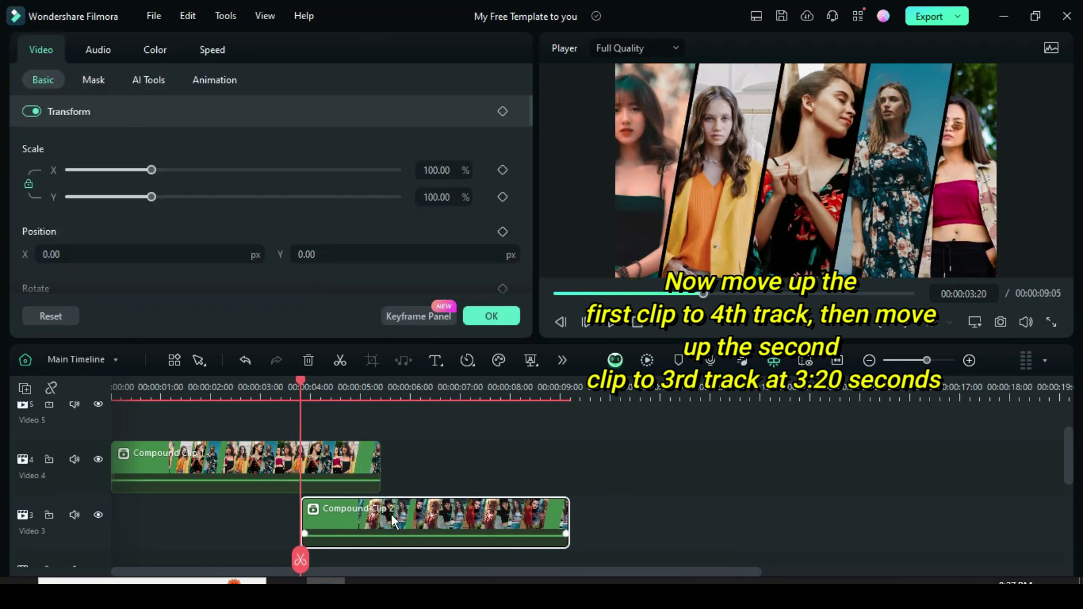
pyautogui.scroll(-1, 343, 480)
pyautogui.click(553, 292)
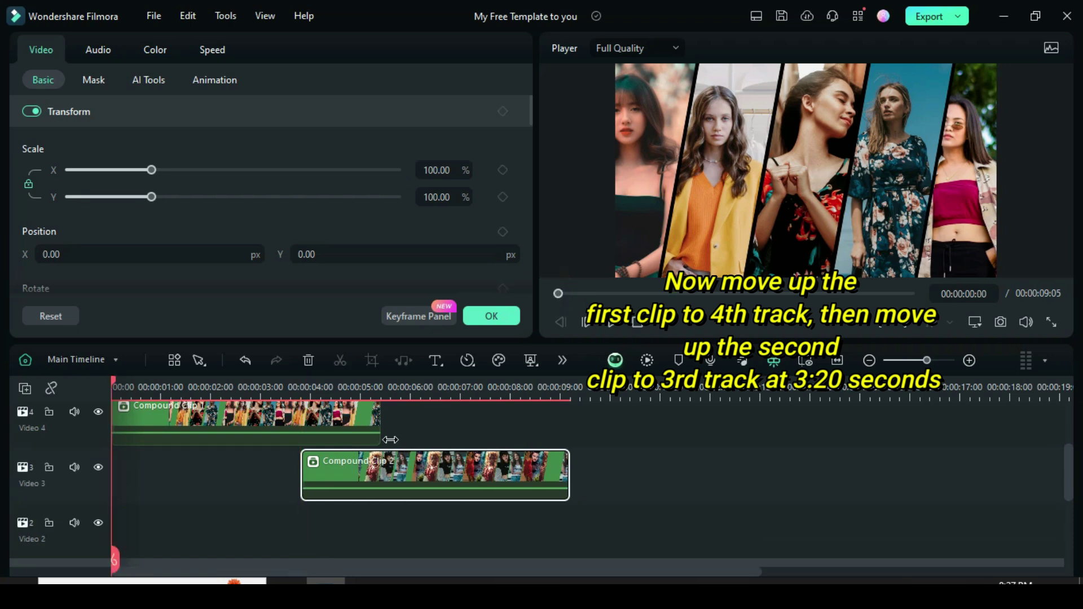
pyautogui.click(647, 361)
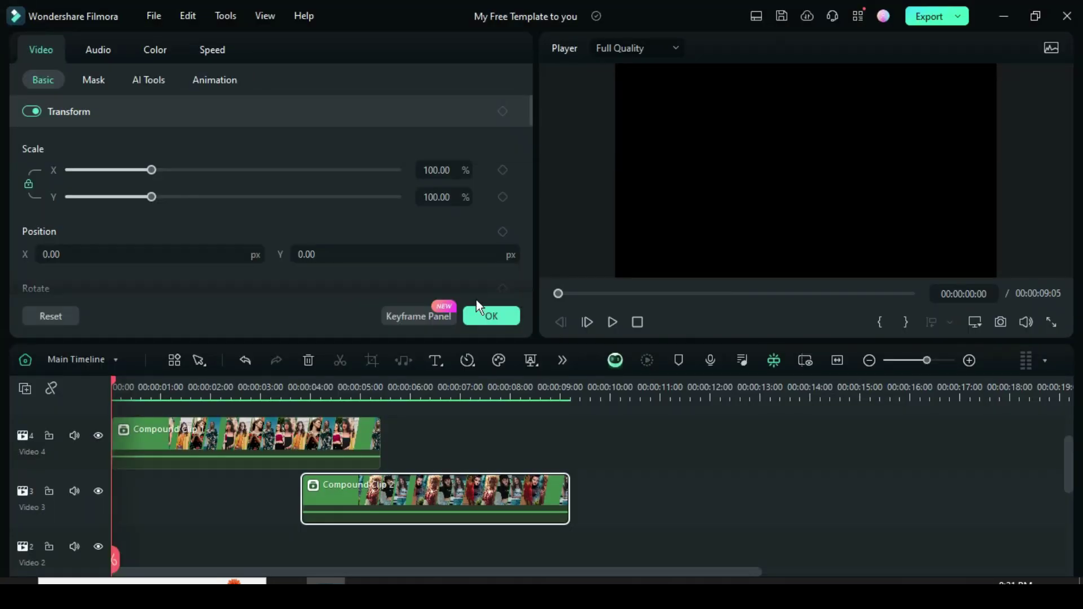
pyautogui.click(480, 317)
pyautogui.click(613, 323)
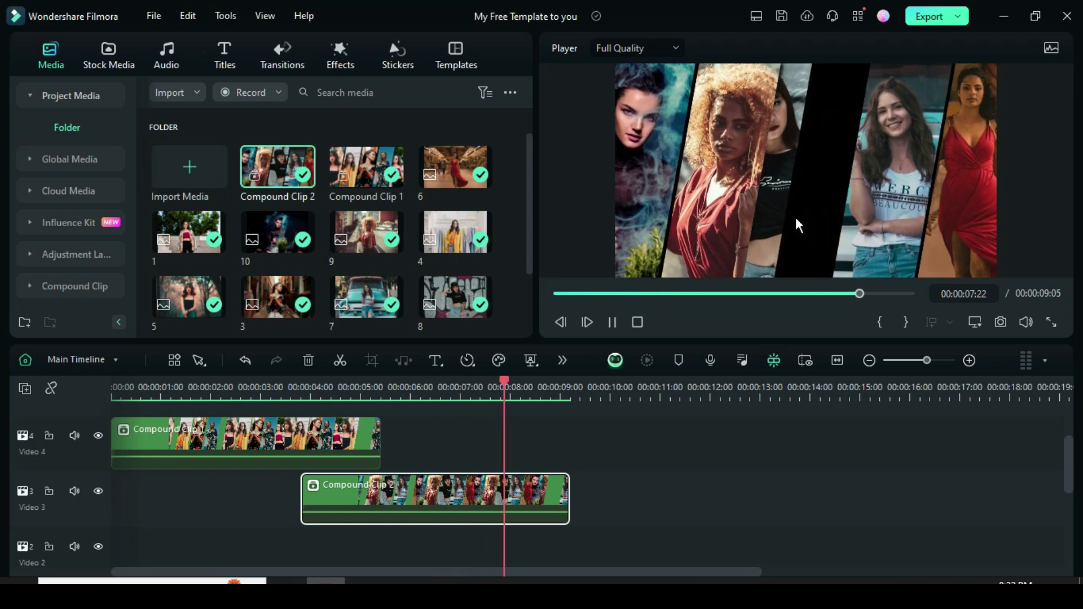
# Place Winter Snow Filter Overlay 01 at the start of Video 1 and stretch it to 00:00:09:05.
pyautogui.click(558, 294)
pyautogui.scroll(-3, 138, 491)
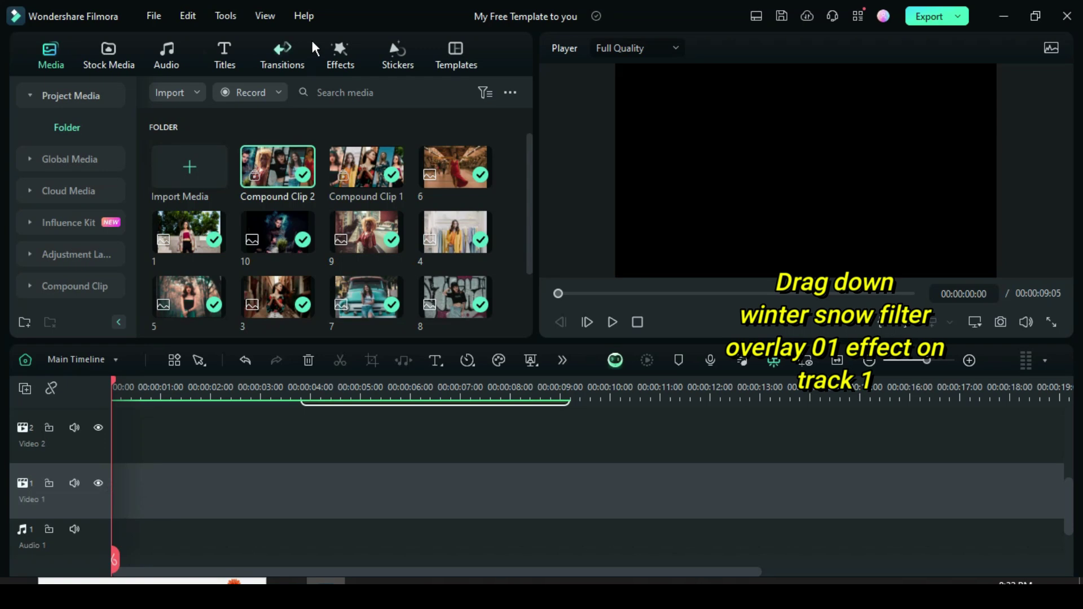
pyautogui.click(334, 61)
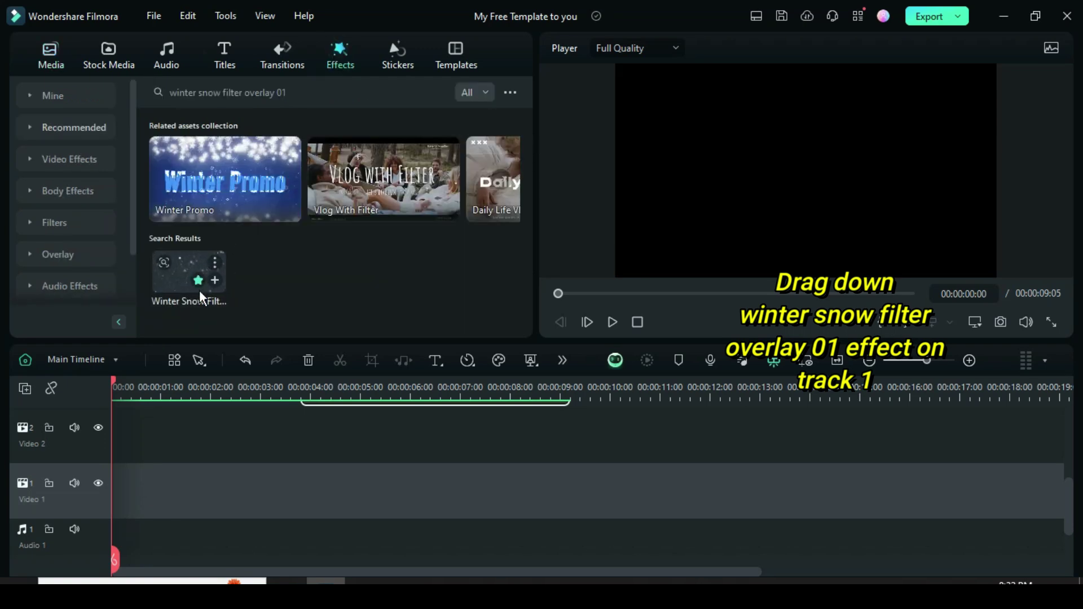
pyautogui.moveTo(178, 268); pyautogui.dragTo(177, 492)
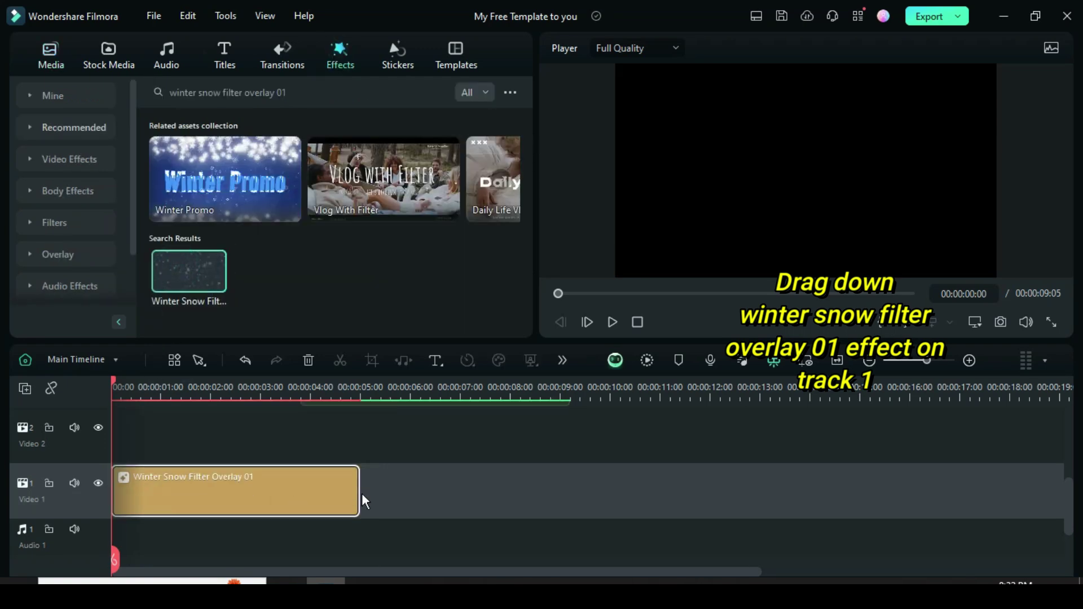
pyautogui.moveTo(364, 501); pyautogui.dragTo(567, 491)
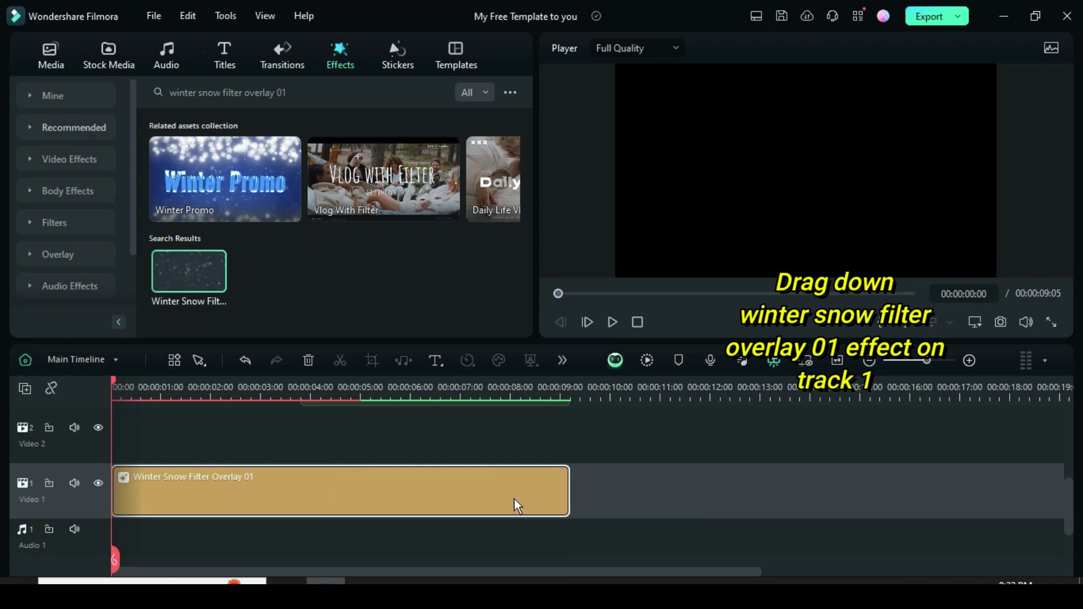
pyautogui.scroll(3, 513, 498)
pyautogui.click(82, 486)
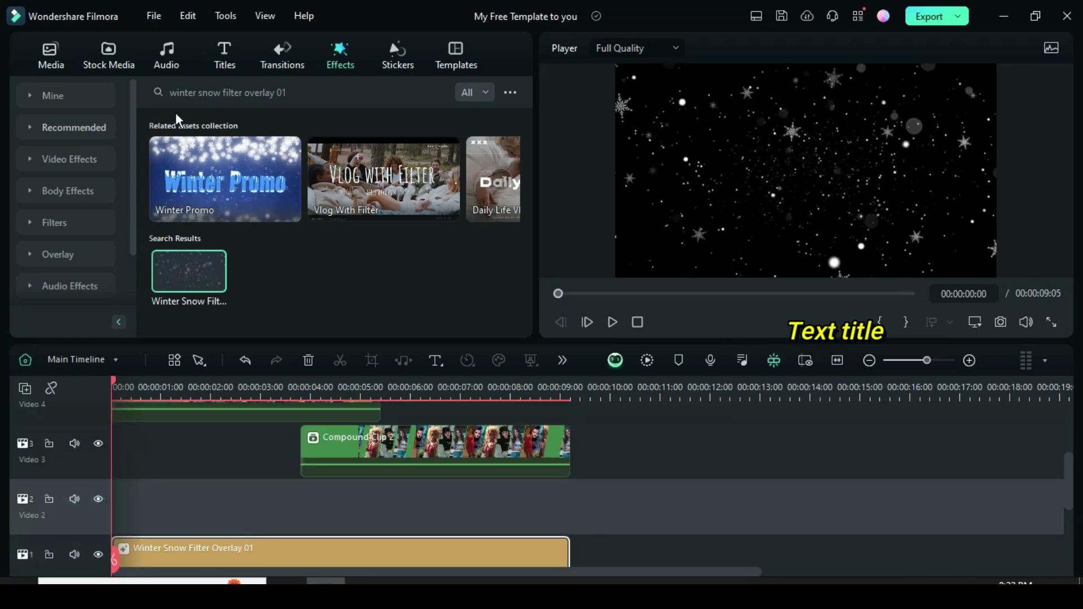
# Place the Atlantis title from Titles on Video 2 near the 6-second mark.
pyautogui.click(226, 59)
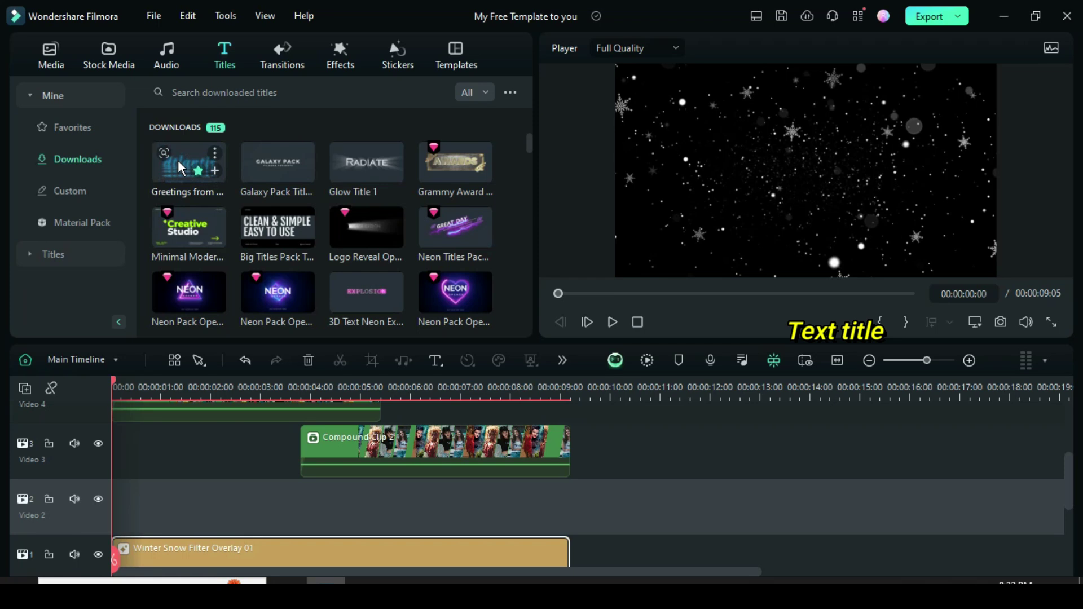
pyautogui.moveTo(180, 168); pyautogui.dragTo(412, 509)
pyautogui.doubleClick(469, 502)
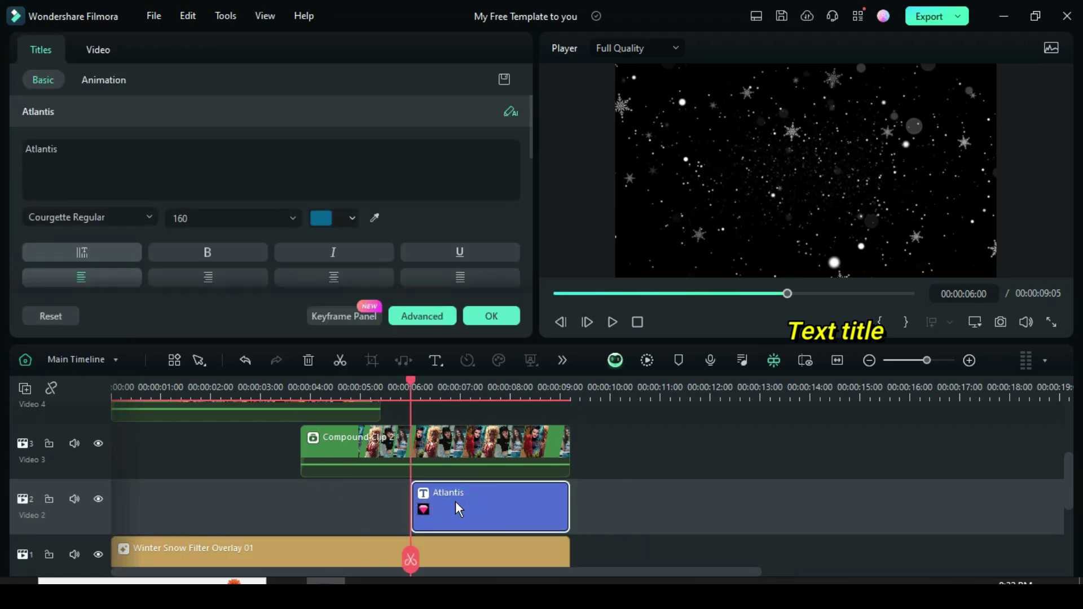
# Change the title's text to 'Thank You' with font size 100 and confirm.
pyautogui.click(54, 157)
pyautogui.write('Than')
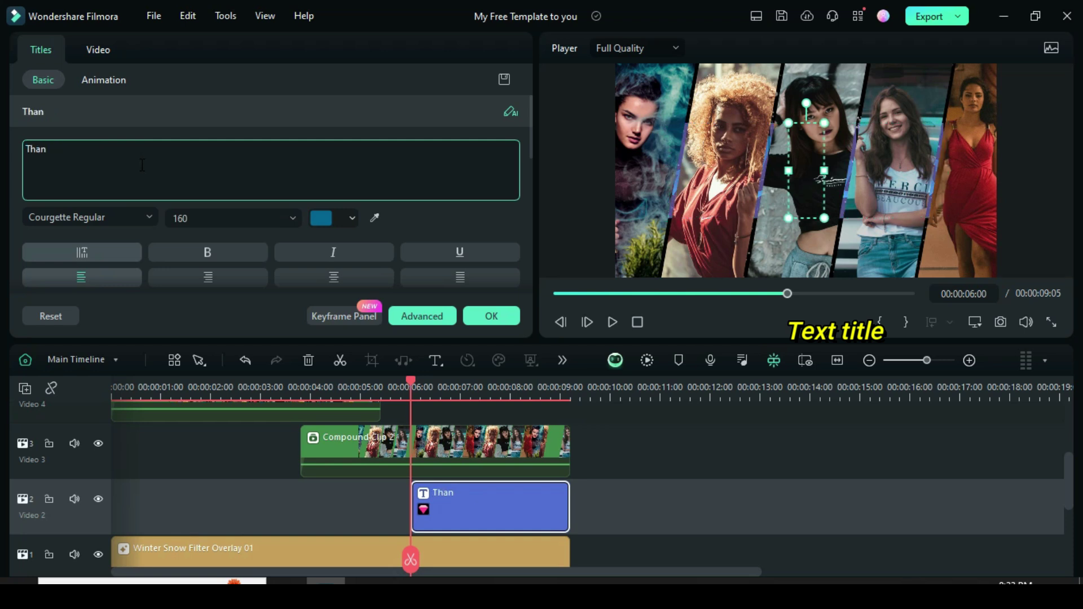
pyautogui.write('k You')
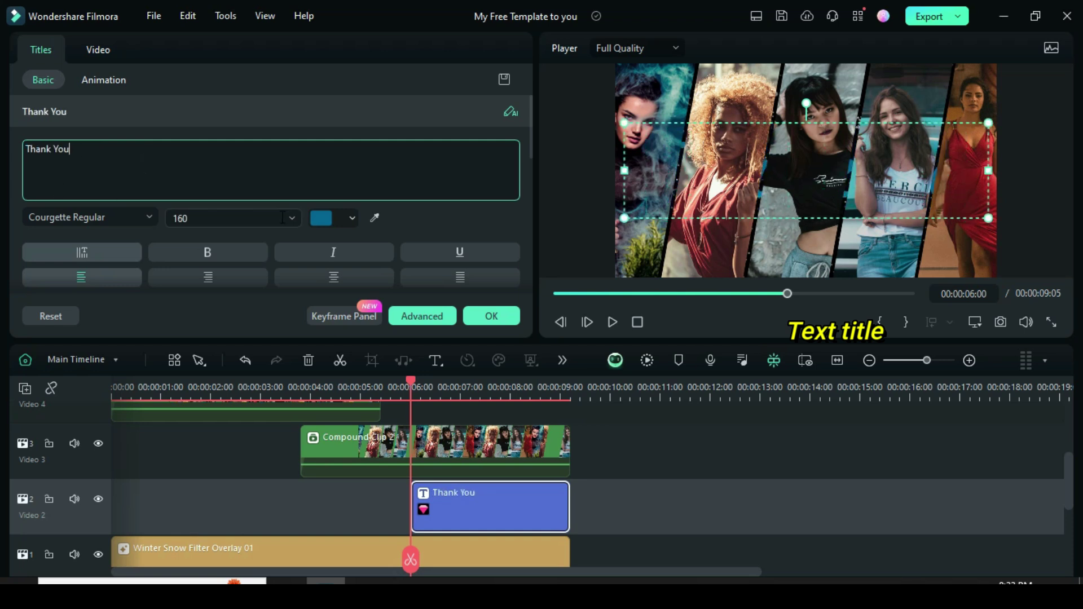
pyautogui.click(291, 218)
pyautogui.click(182, 266)
pyautogui.click(480, 315)
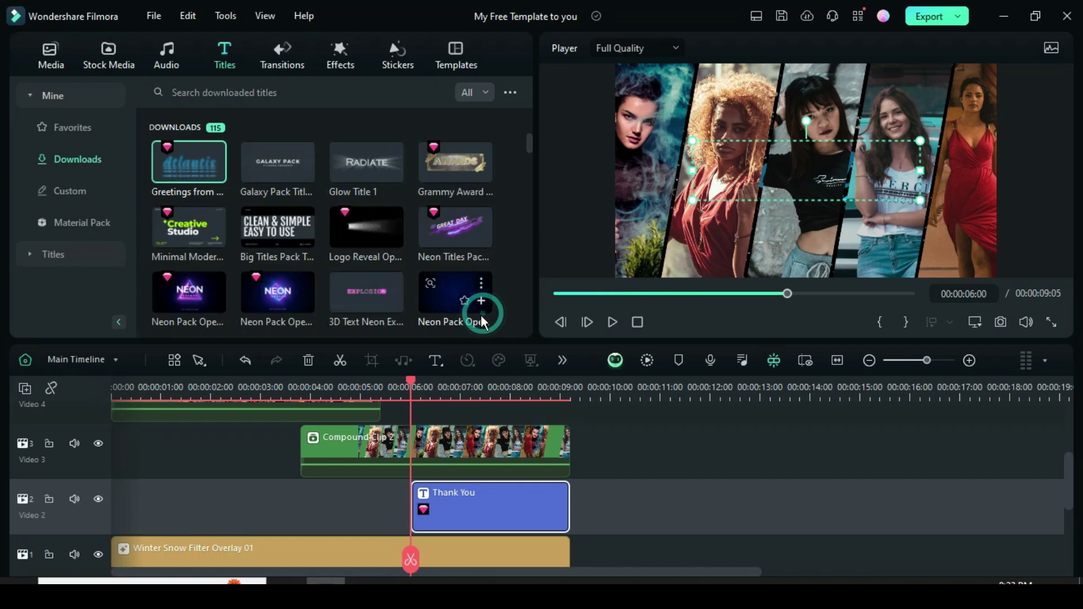
pyautogui.click(556, 294)
pyautogui.scroll(2, 607, 472)
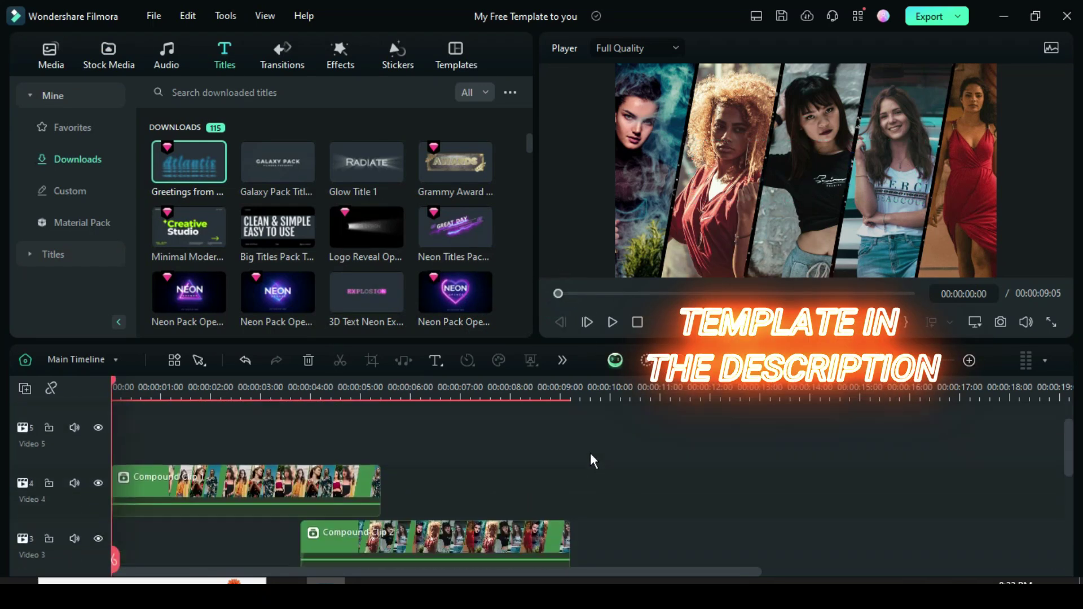
# Start the preview render of the full timeline, now including the Thank You title.
pyautogui.scroll(-3, 590, 464)
pyautogui.scroll(2, 590, 465)
pyautogui.click(646, 360)
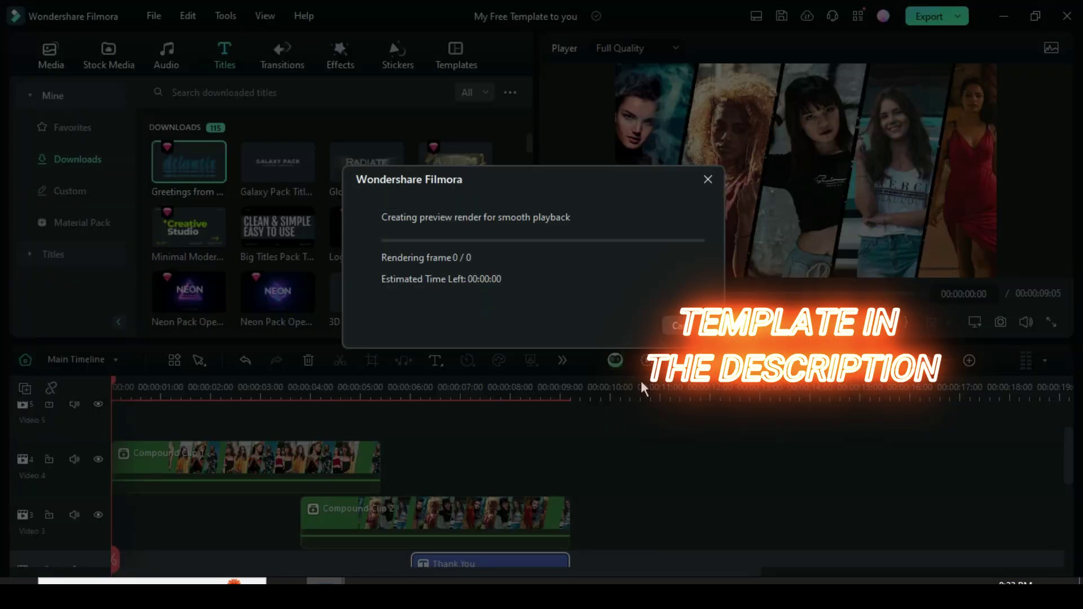